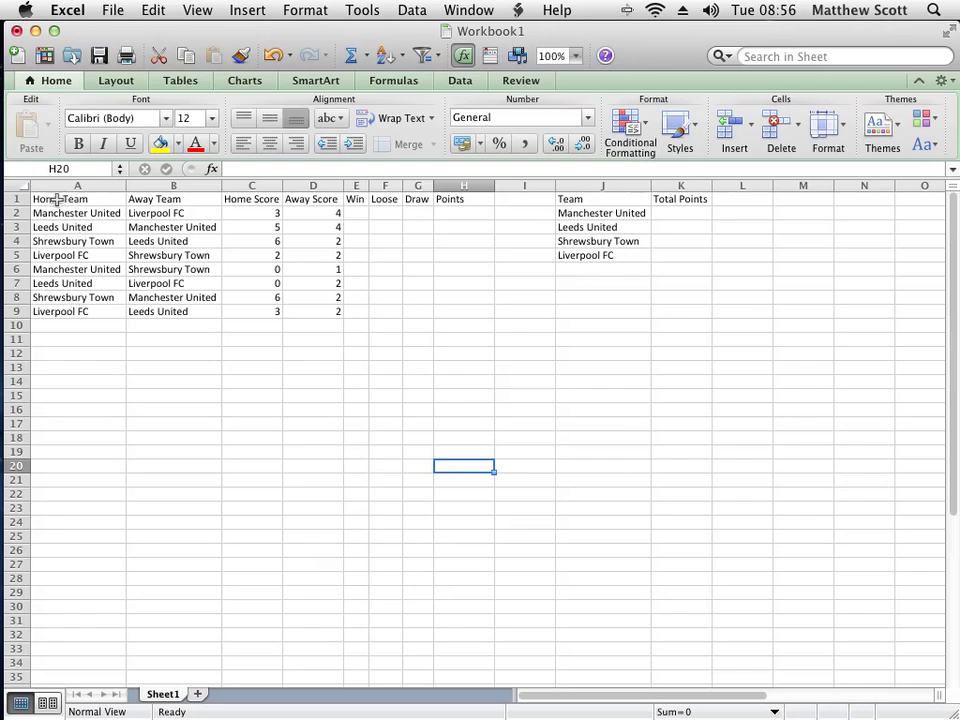
# Select the match table A1:H9, then move to cell E2.
pyautogui.click(58, 200)
pyautogui.moveTo(58, 200); pyautogui.dragTo(480, 309)
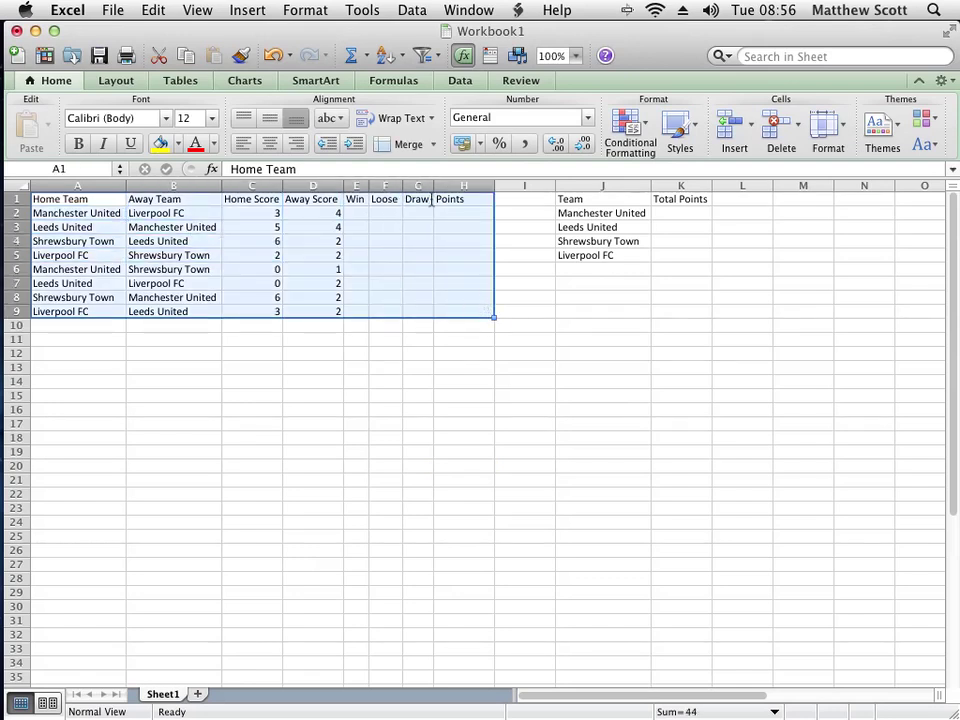
pyautogui.click(596, 199)
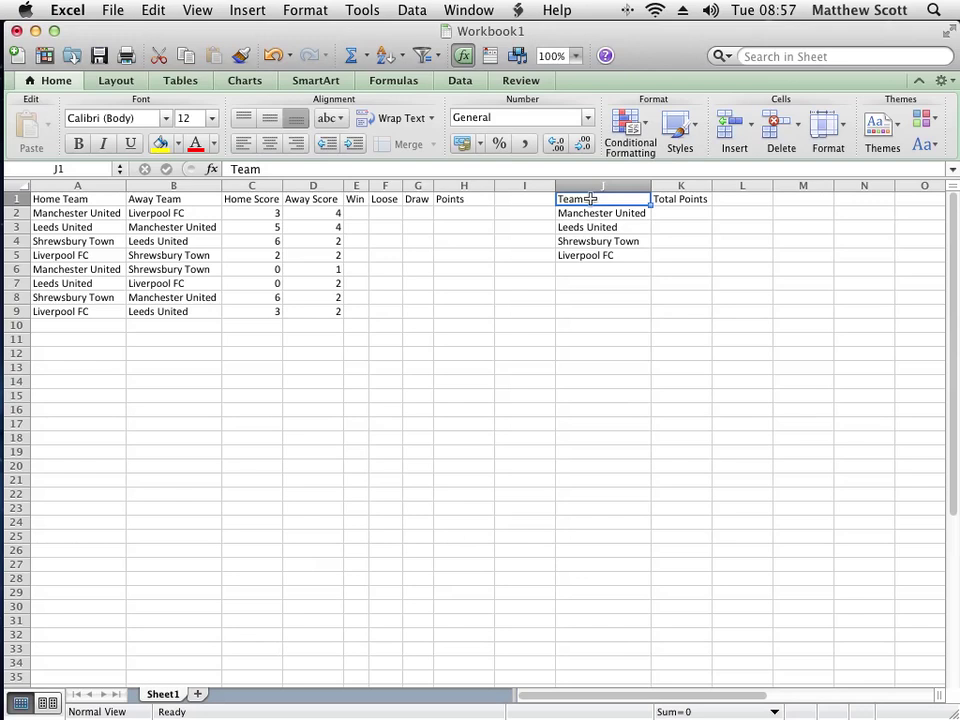
pyautogui.click(361, 222)
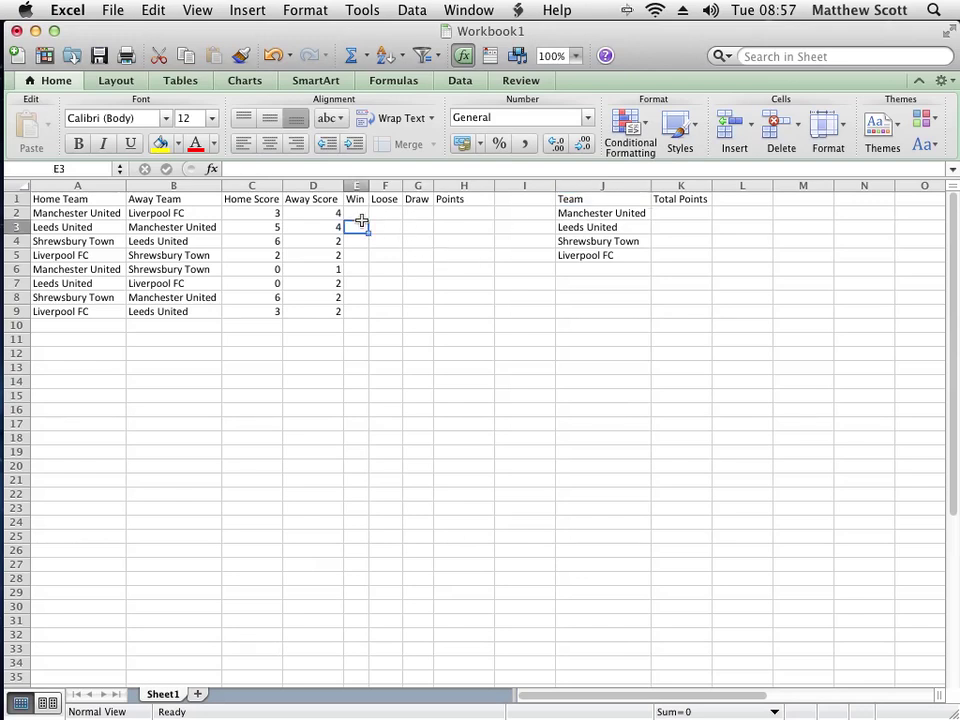
pyautogui.click(361, 216)
# Step through the row 2 result cells and headings, ending on cell E1.
pyautogui.press('Right')
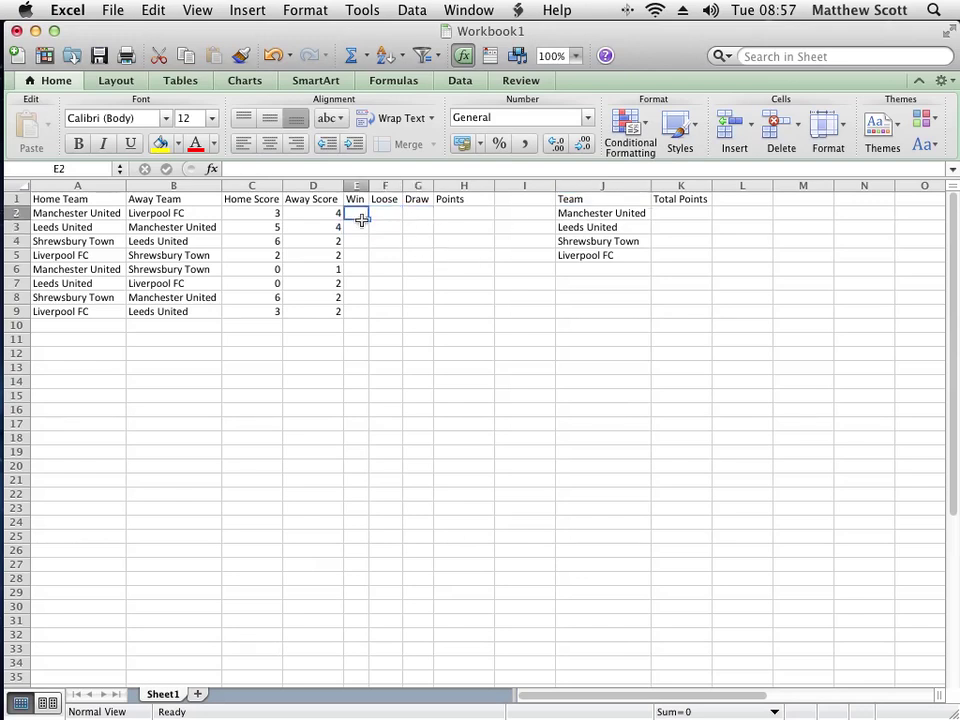
pyautogui.press('Right')
pyautogui.press('Right')
pyautogui.press('Left')
pyautogui.press('Left')
pyautogui.press('Right')
pyautogui.press('Right')
pyautogui.press('Left')
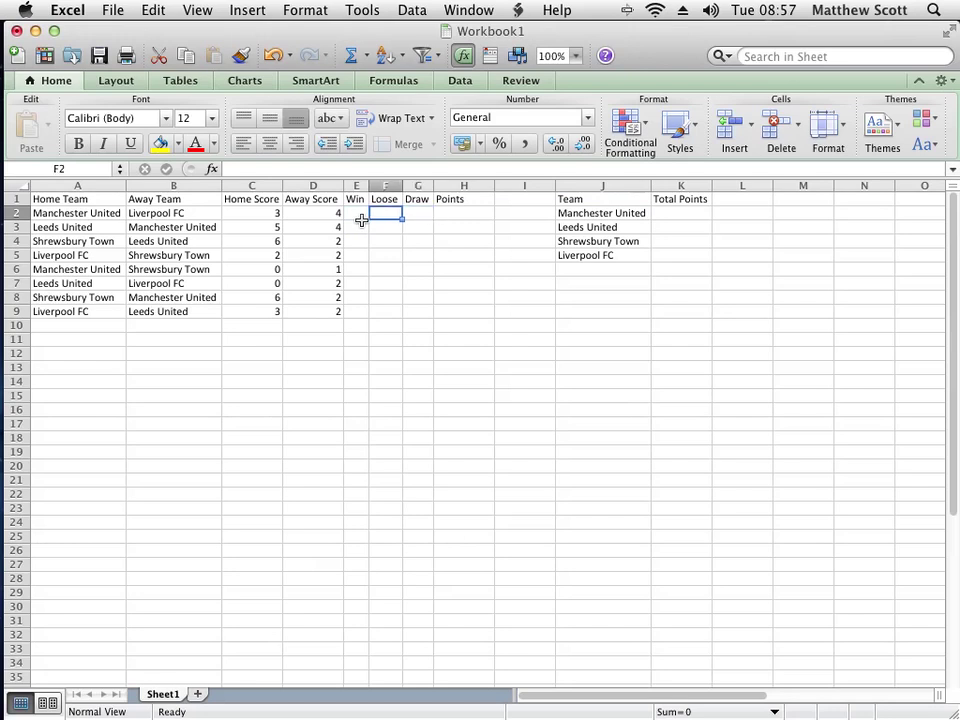
pyautogui.press('Left')
pyautogui.press('Up')
pyautogui.press('Right')
pyautogui.press('Right')
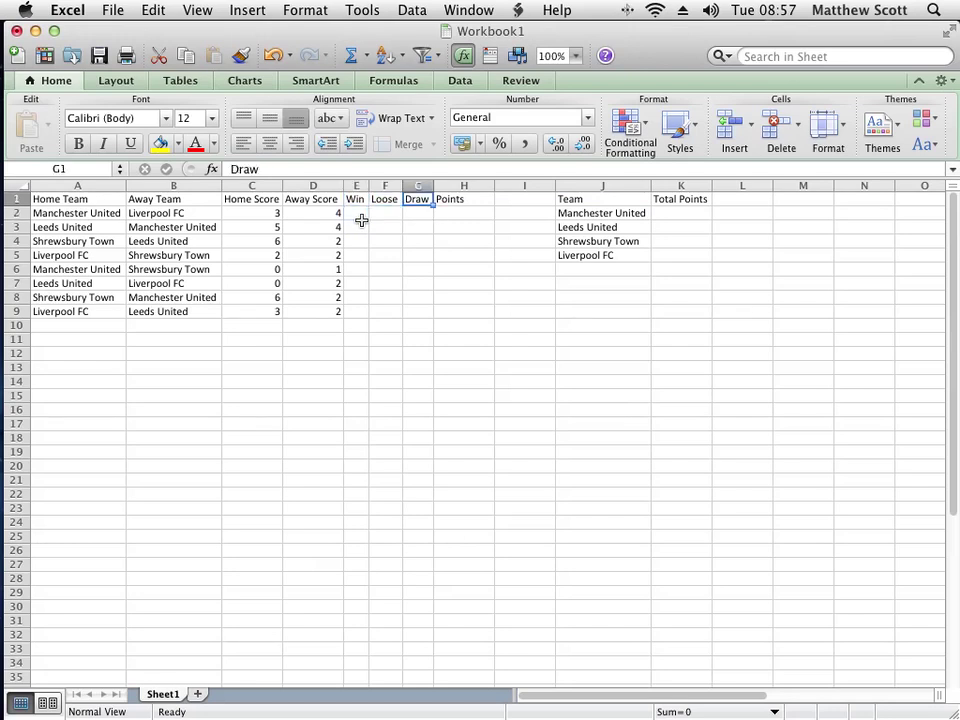
pyautogui.press('Left')
pyautogui.press('Left')
pyautogui.press('Right')
pyautogui.press('Right')
pyautogui.press('Right')
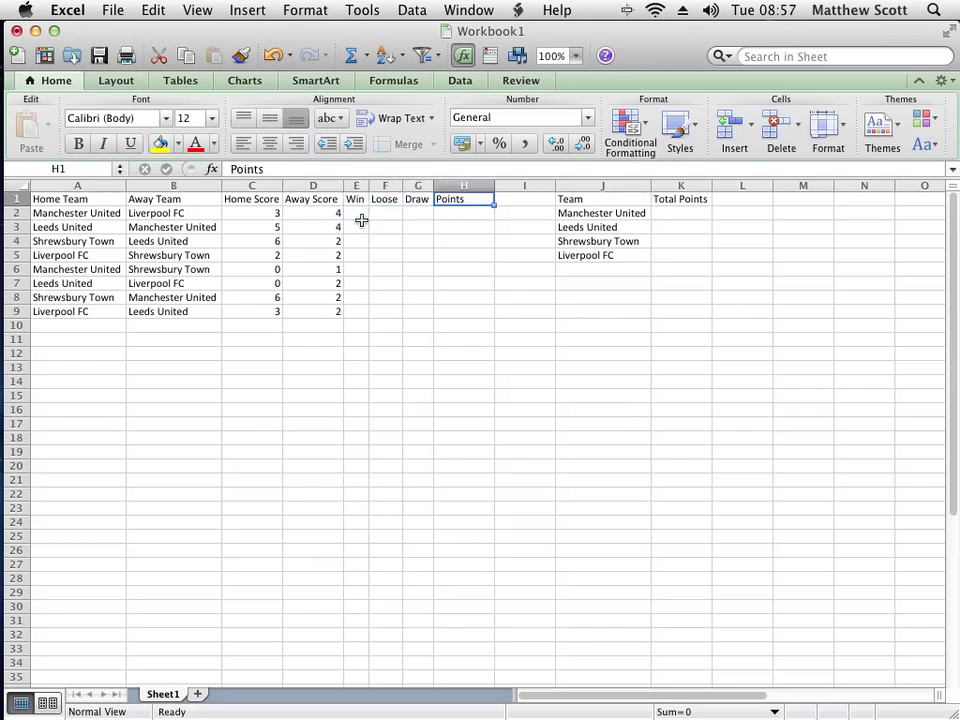
pyautogui.press('Down')
pyautogui.press('Left')
pyautogui.press('Left')
pyautogui.press('Left')
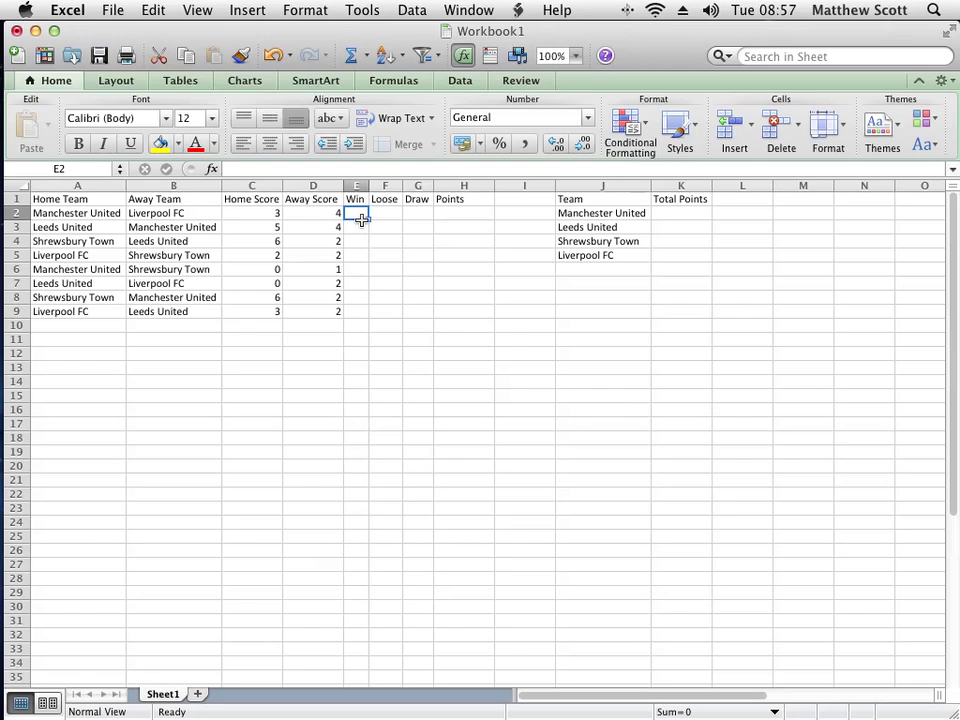
pyautogui.press('Up')
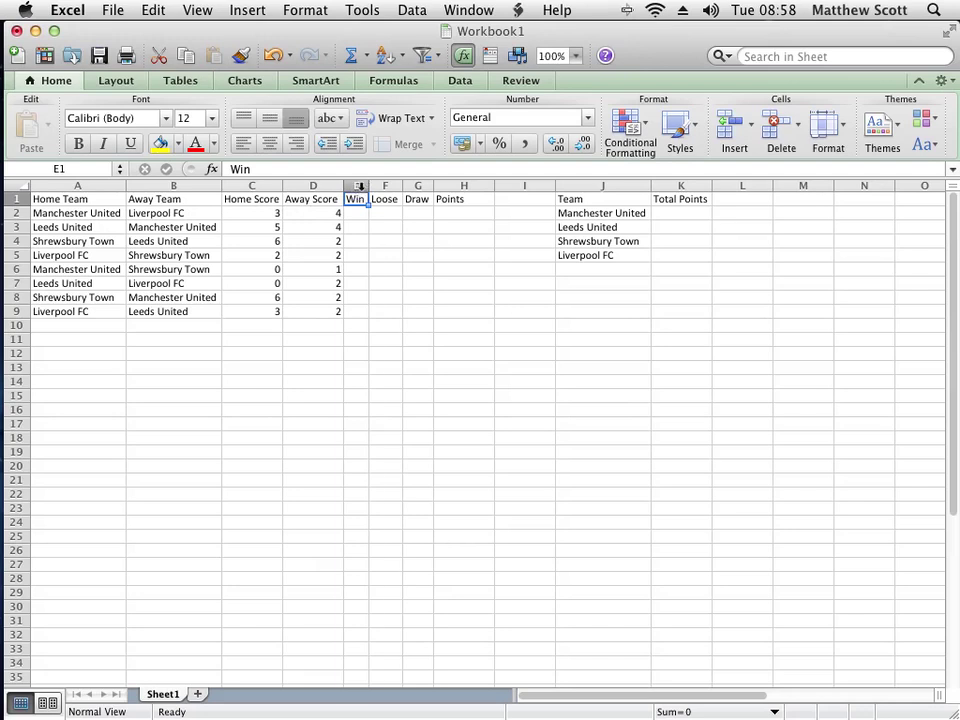
# Insert four narrow blank columns at E:H, right after Away Score.
pyautogui.moveTo(358, 186); pyautogui.dragTo(460, 186)
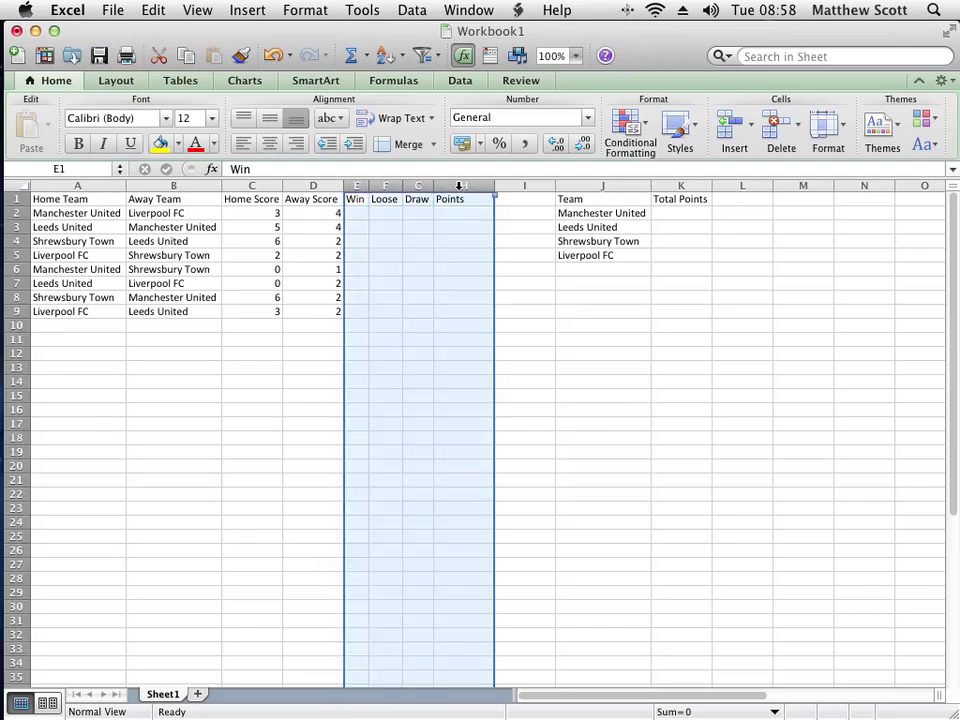
pyautogui.rightClick(460, 187)
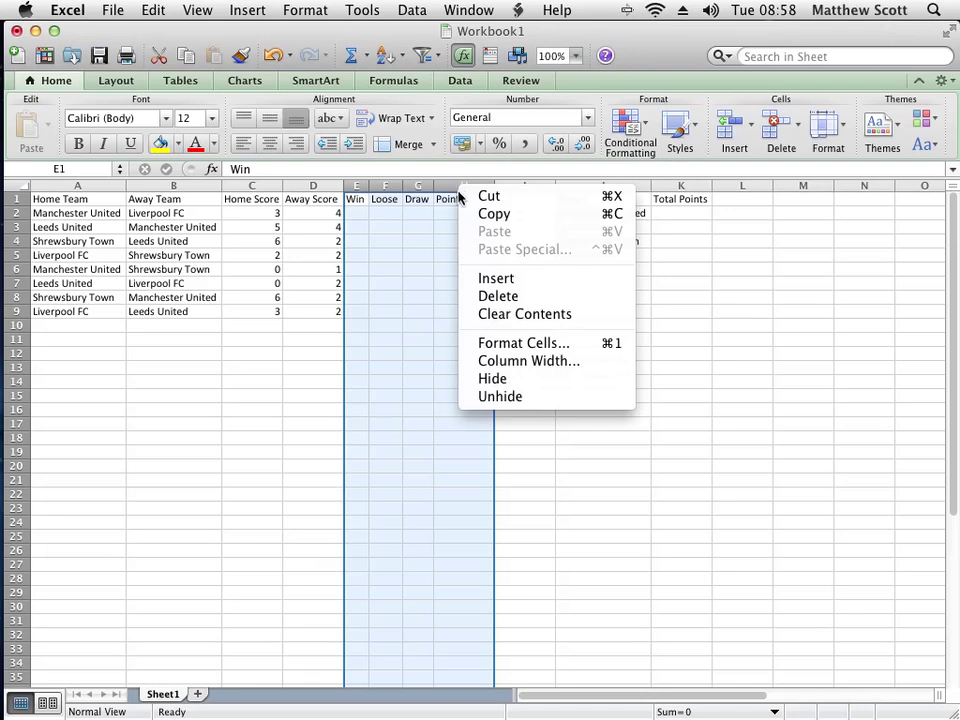
pyautogui.click(500, 280)
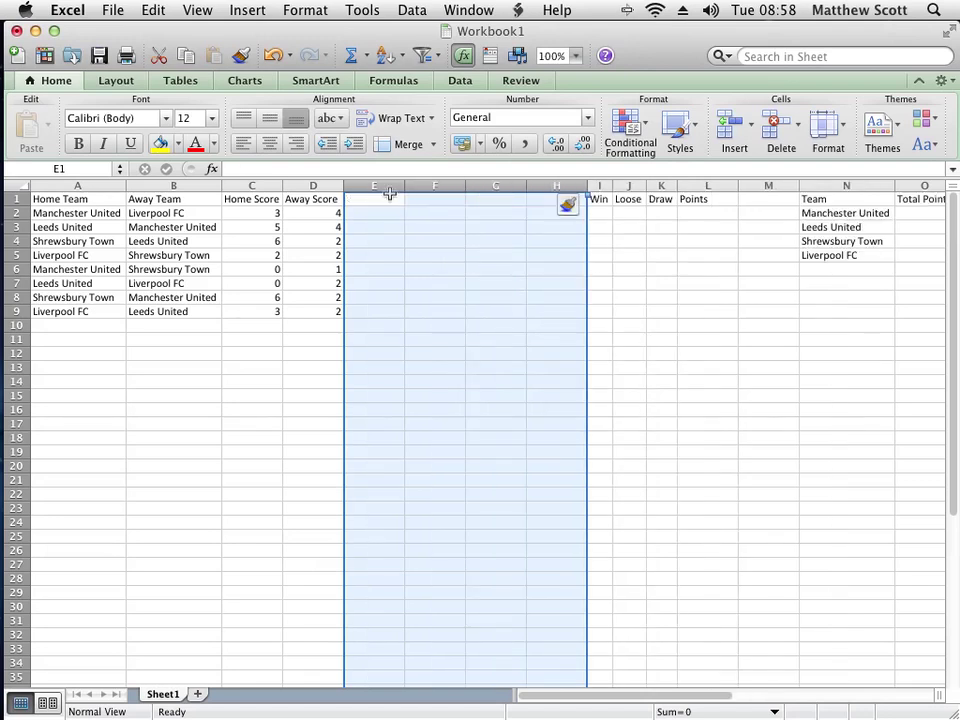
pyautogui.moveTo(402, 183); pyautogui.dragTo(366, 184)
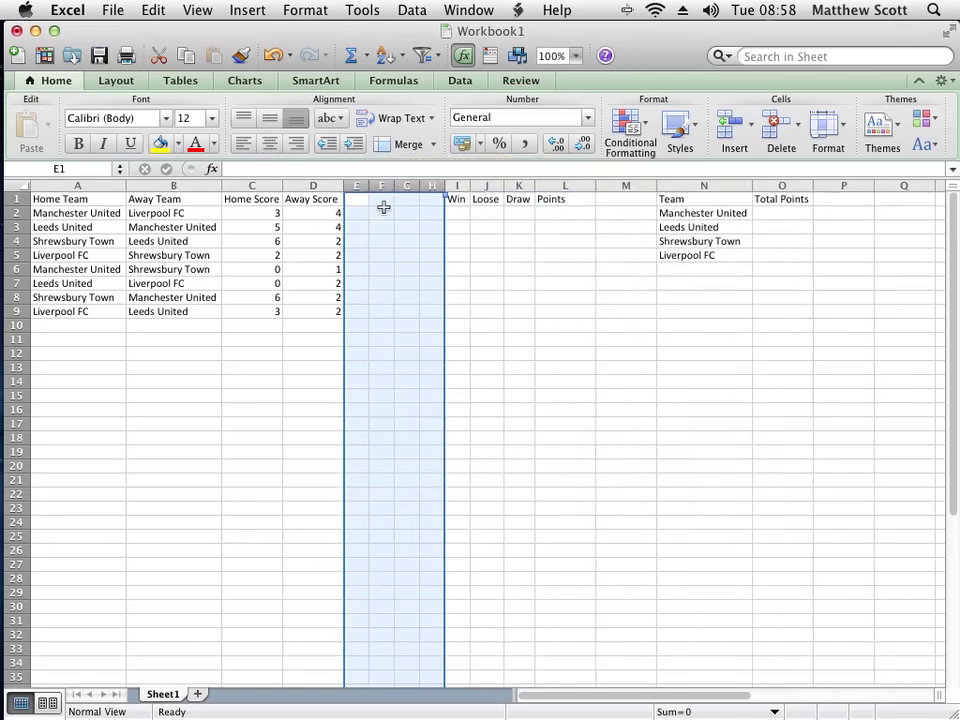
# Enter the headings Win, Loose, Draw and Points in E1:H1.
pyautogui.click(357, 202)
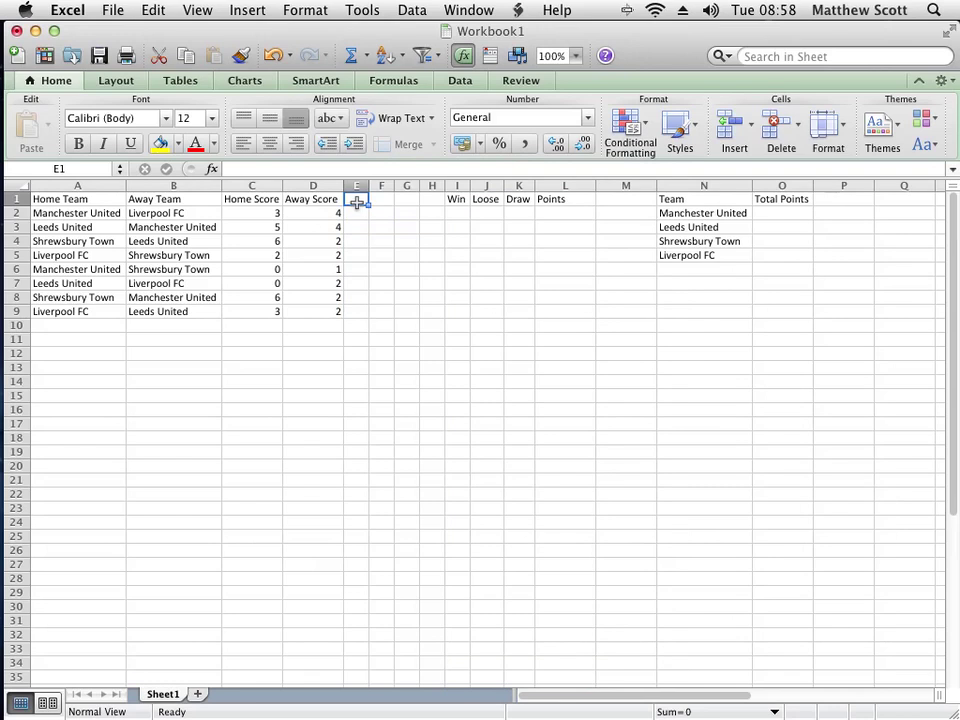
pyautogui.write('Win Loo')
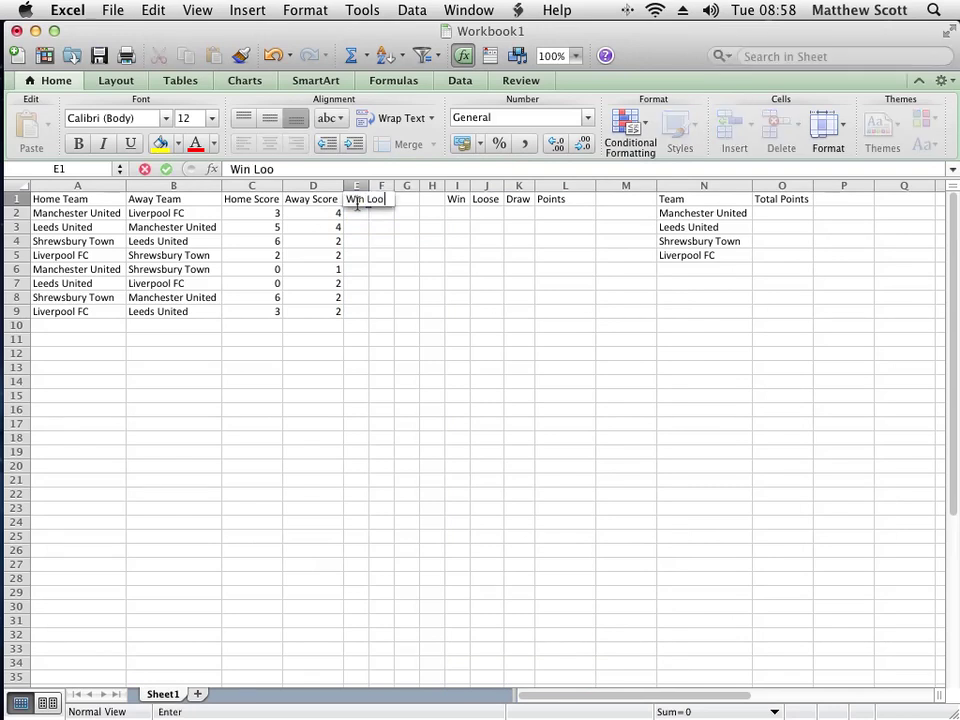
pyautogui.write('se')
pyautogui.press('BackSpace')
pyautogui.press('BackSpace')
pyautogui.press('BackSpace')
pyautogui.press('BackSpace')
pyautogui.press('BackSpace')
pyautogui.press('BackSpace')
pyautogui.press('Tab')
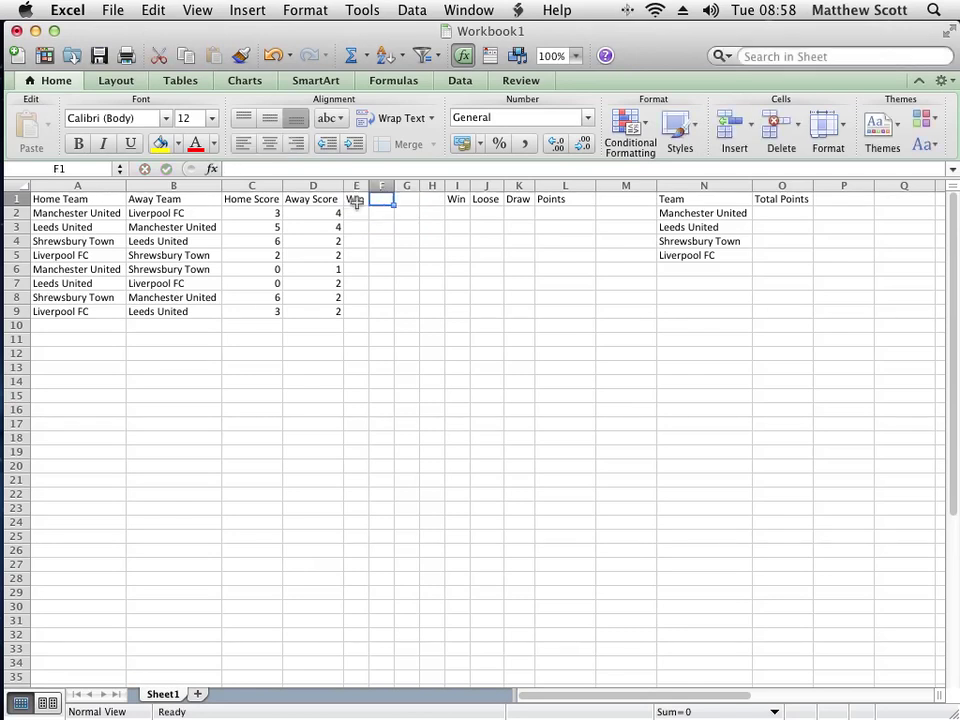
pyautogui.write('Loose')
pyautogui.press('Tab')
pyautogui.write('Draw')
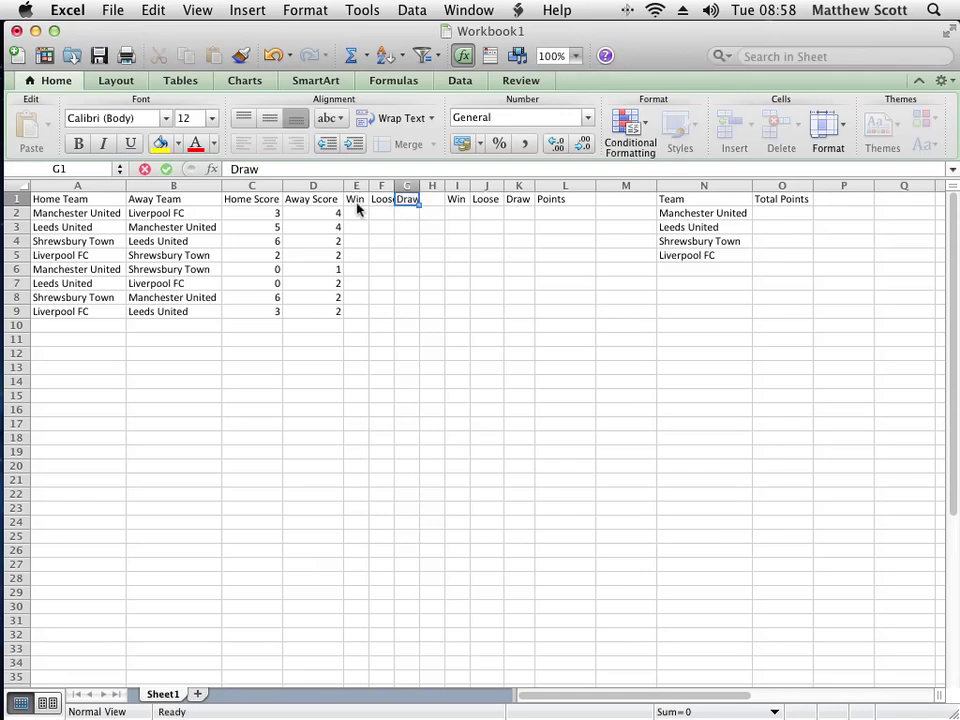
pyautogui.press('Tab')
pyautogui.write('Points')
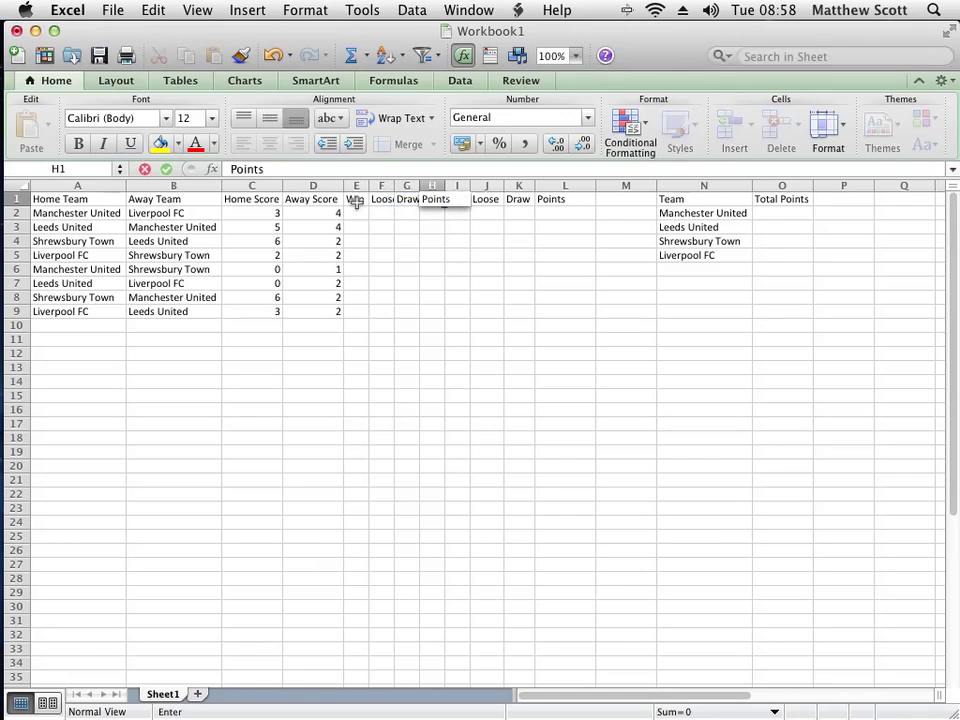
pyautogui.press('Return')
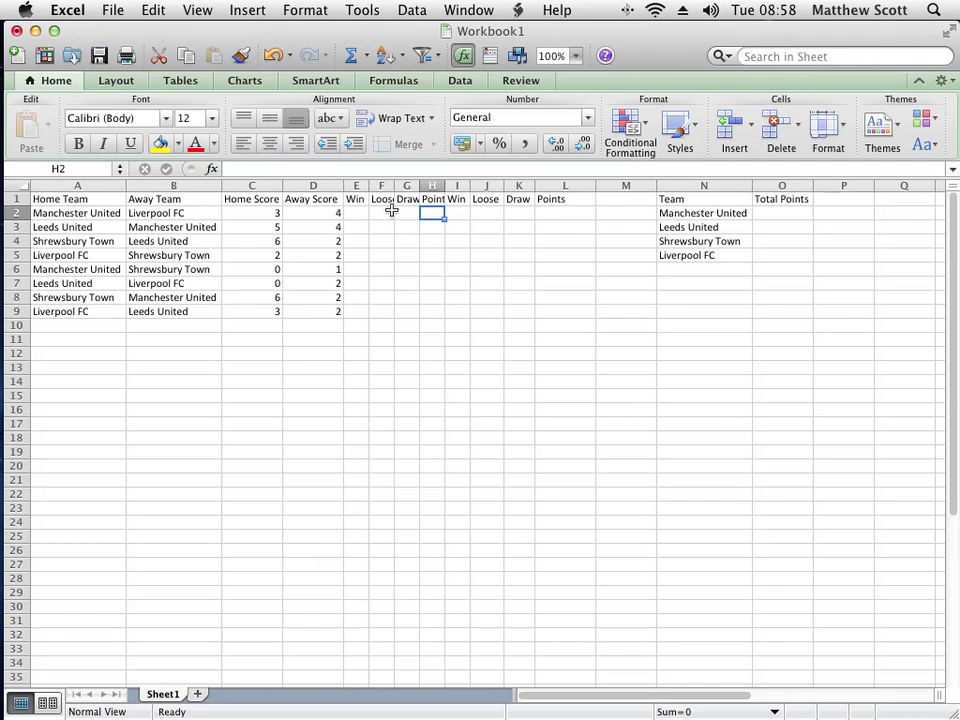
# Insert a new top row and enter Home Team in E1 and Away Team in I1.
pyautogui.click(14, 199)
pyautogui.rightClick(14, 199)
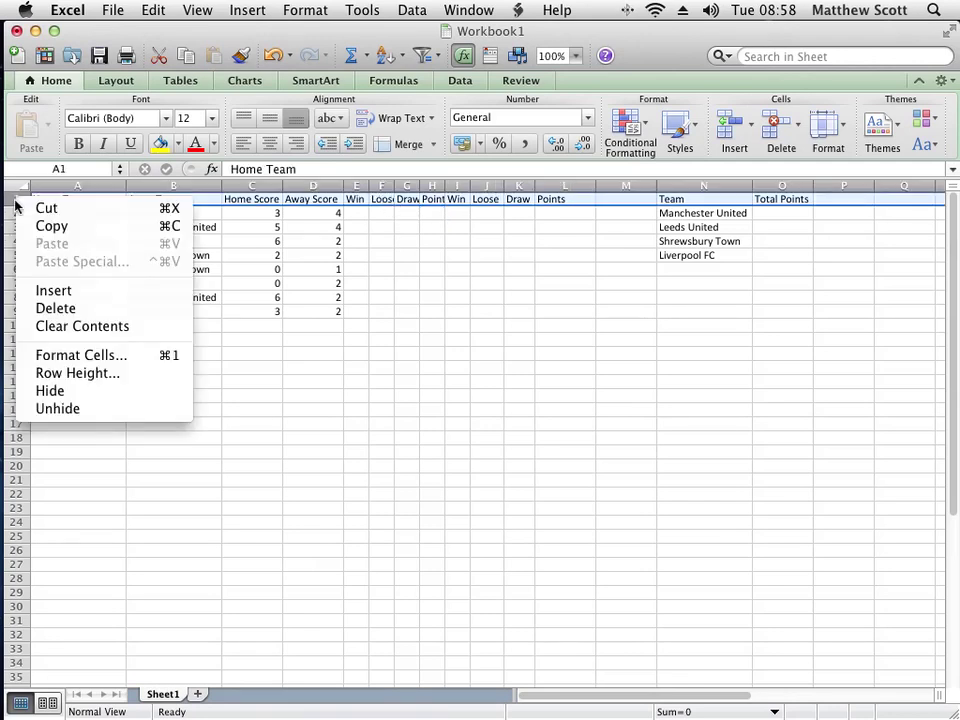
pyautogui.click(76, 290)
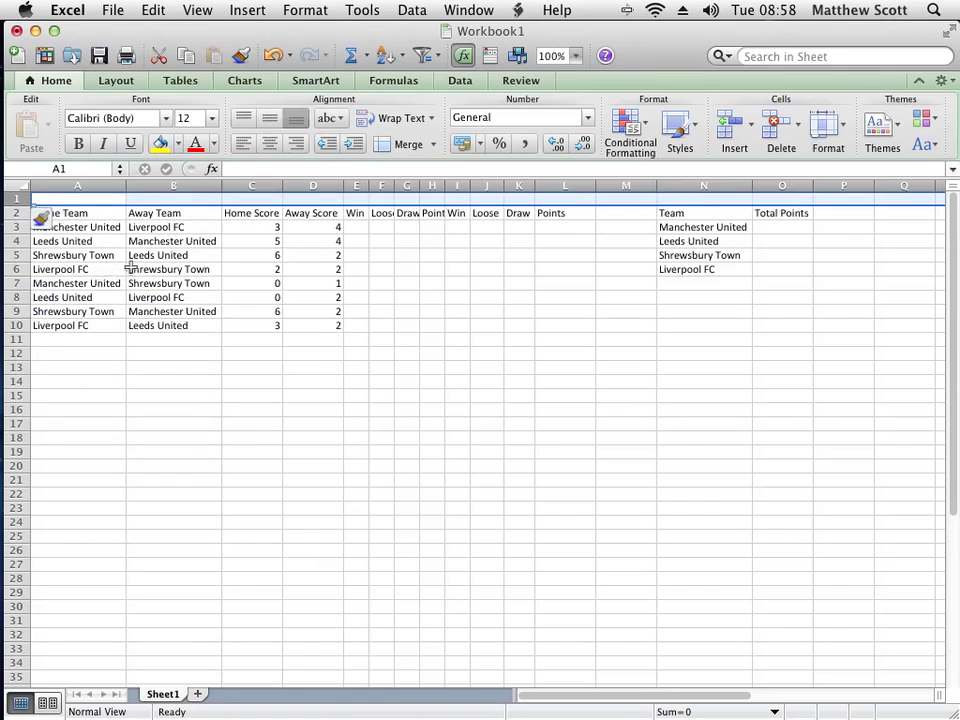
pyautogui.click(361, 199)
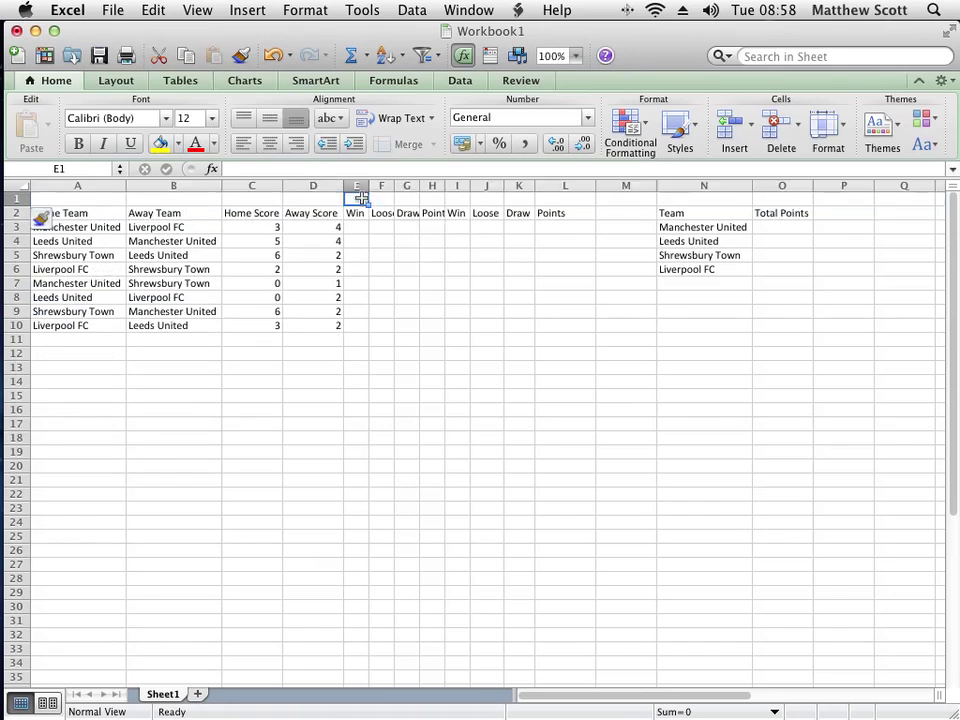
pyautogui.write('Home Ta')
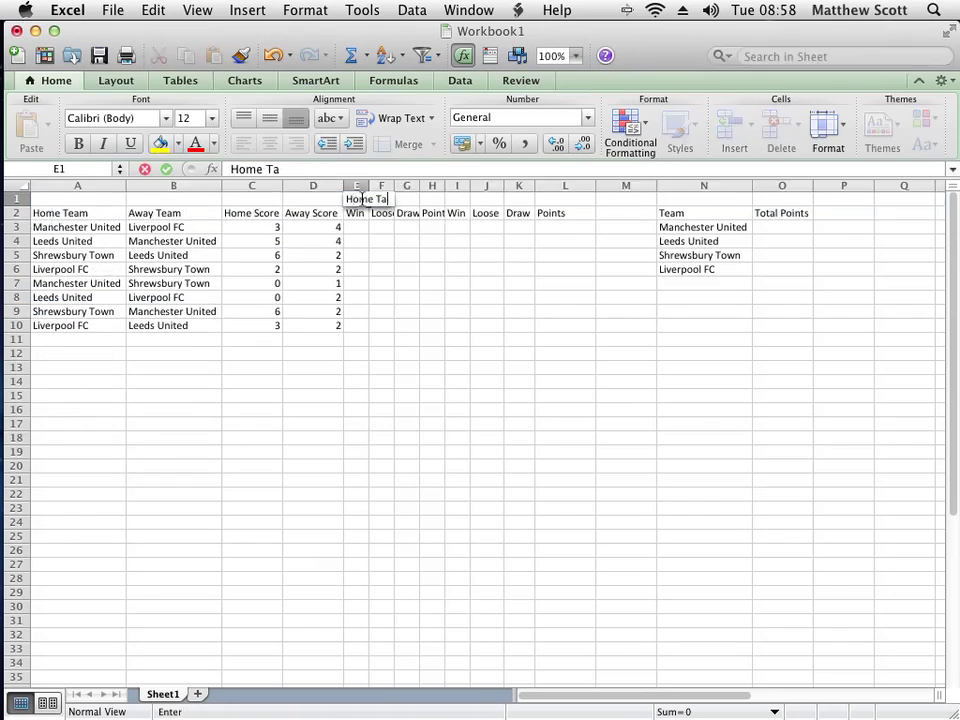
pyautogui.write('em')
pyautogui.press('Tab')
pyautogui.press('Left')
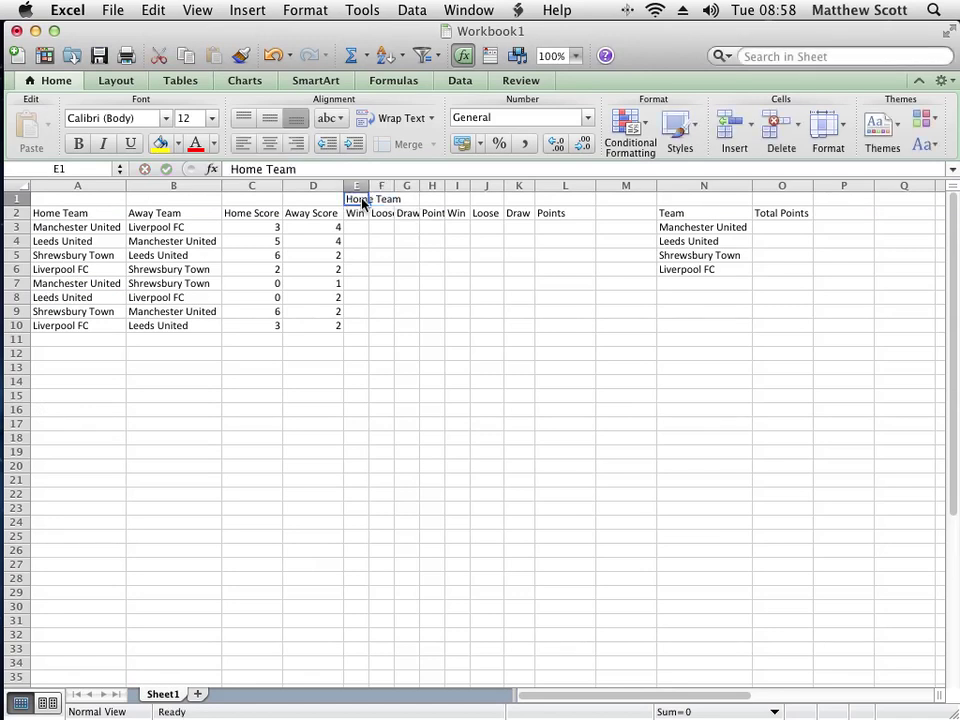
pyautogui.press('Right')
pyautogui.press('Right')
pyautogui.press('Right')
pyautogui.press('Right')
pyautogui.write('W')
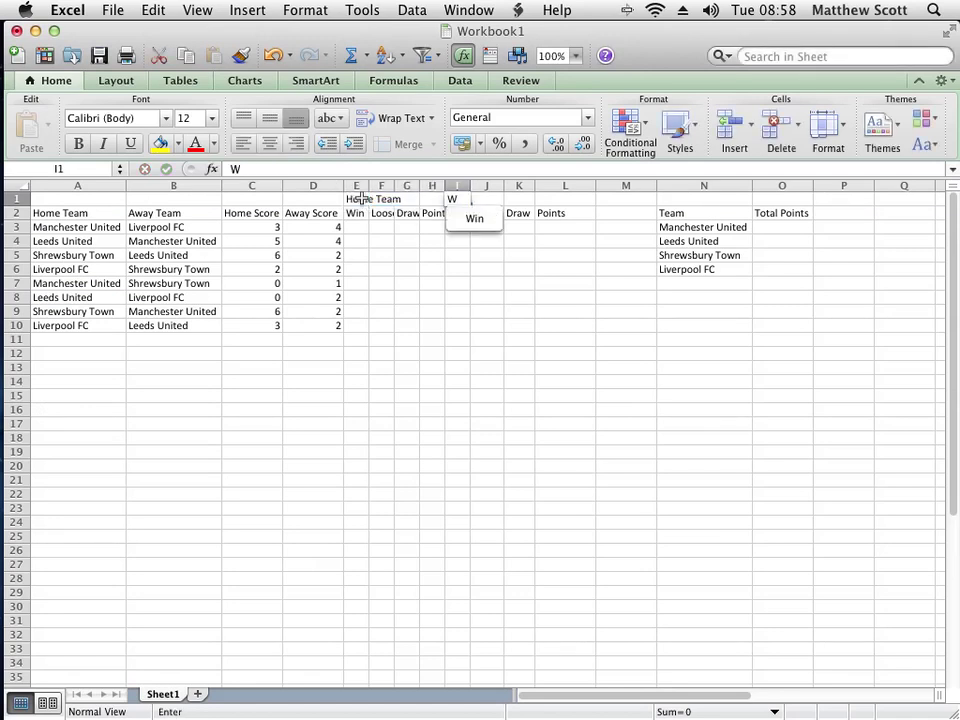
pyautogui.press('BackSpace')
pyautogui.write('Aw')
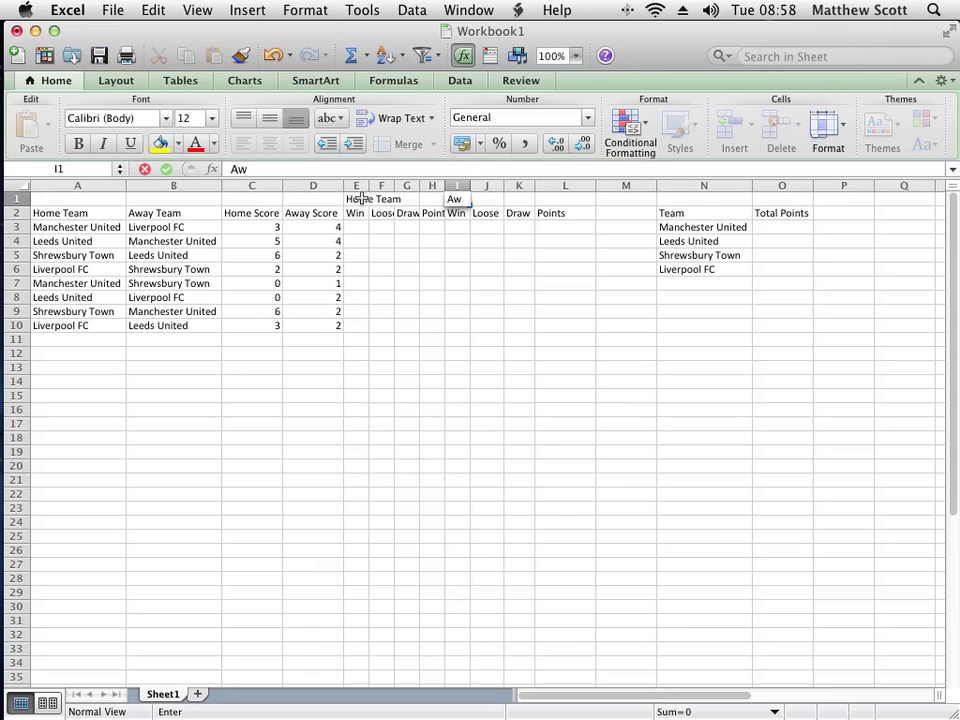
pyautogui.write('ay Team')
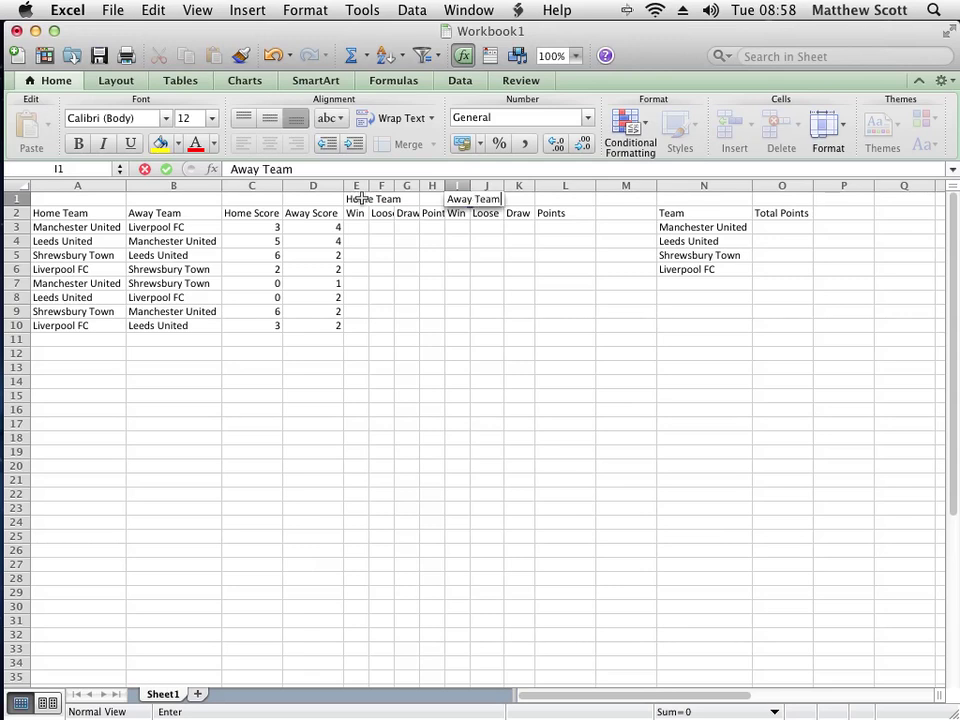
pyautogui.press('Tab')
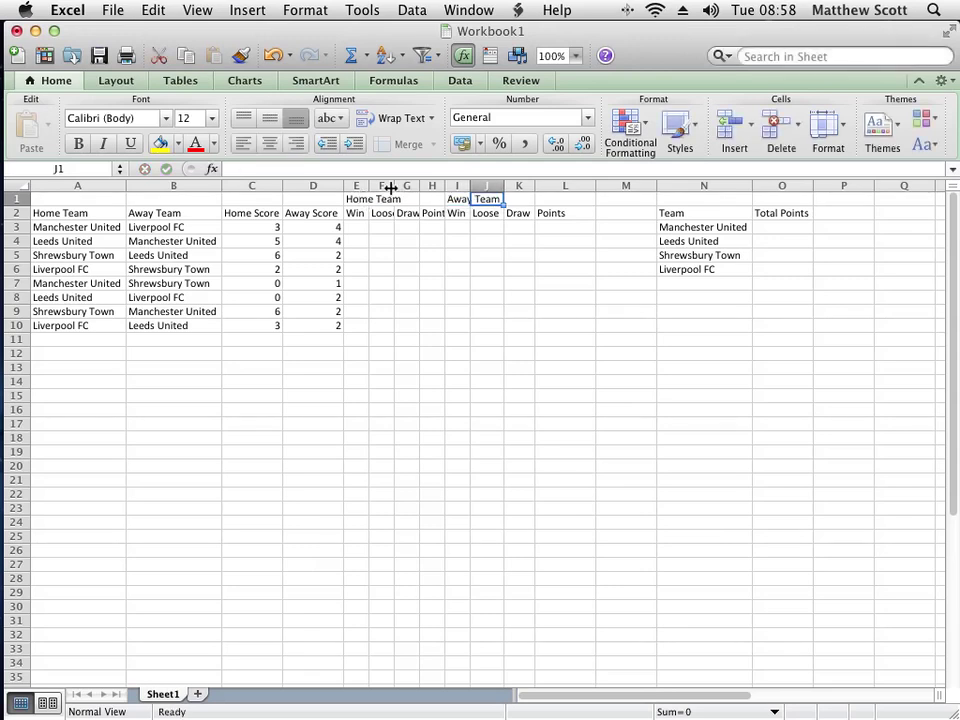
# Merge and centre E1:H1 for Home Team and I1:L1 for Away Team.
pyautogui.click(357, 200)
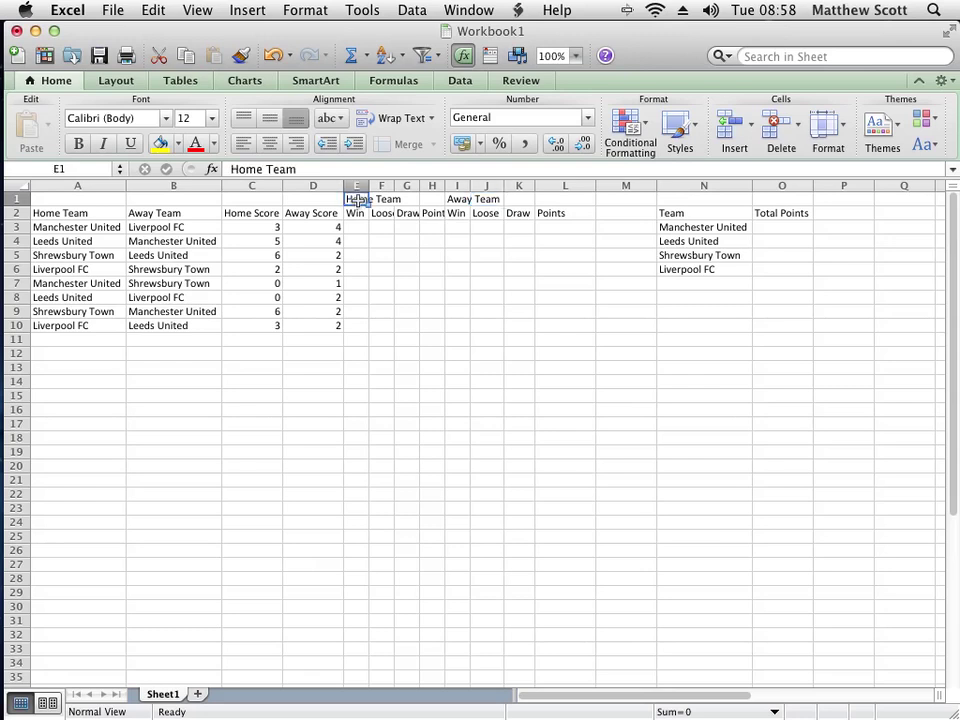
pyautogui.moveTo(357, 200); pyautogui.dragTo(435, 199)
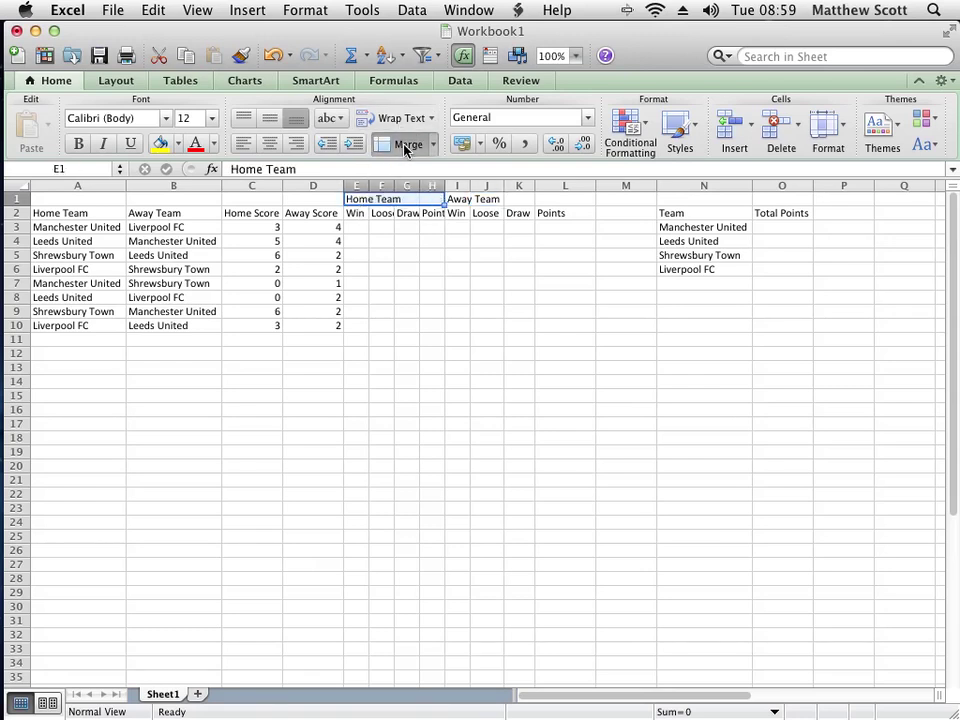
pyautogui.click(405, 147)
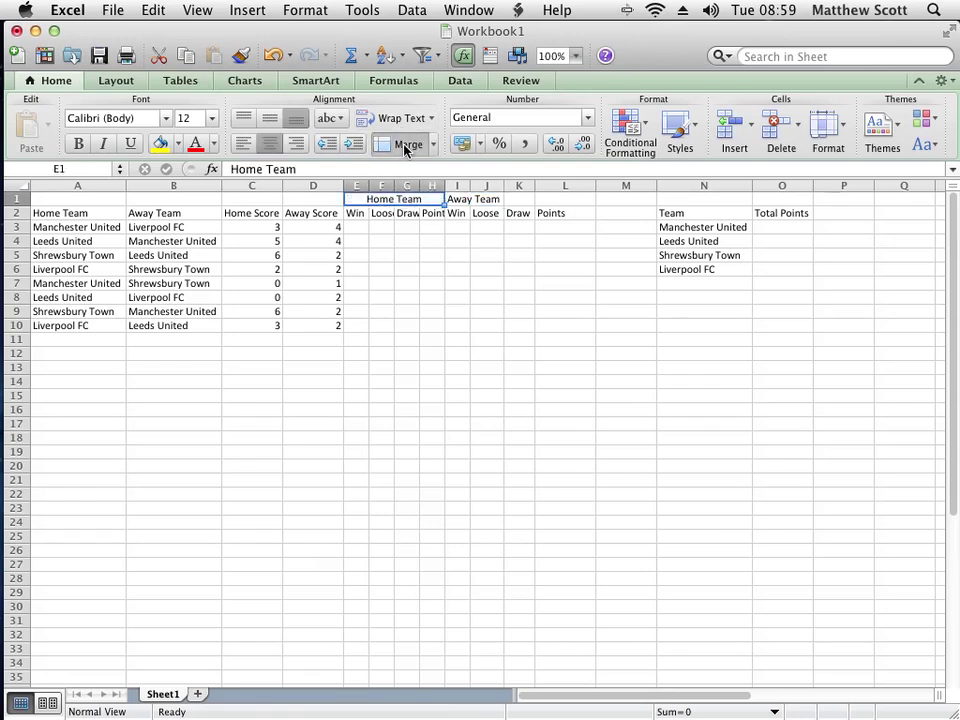
pyautogui.click(459, 203)
pyautogui.moveTo(459, 203)
pyautogui.mouseDown()
pyautogui.moveTo(566, 199)
pyautogui.moveTo(459, 208)
pyautogui.moveTo(461, 197)
pyautogui.mouseUp()
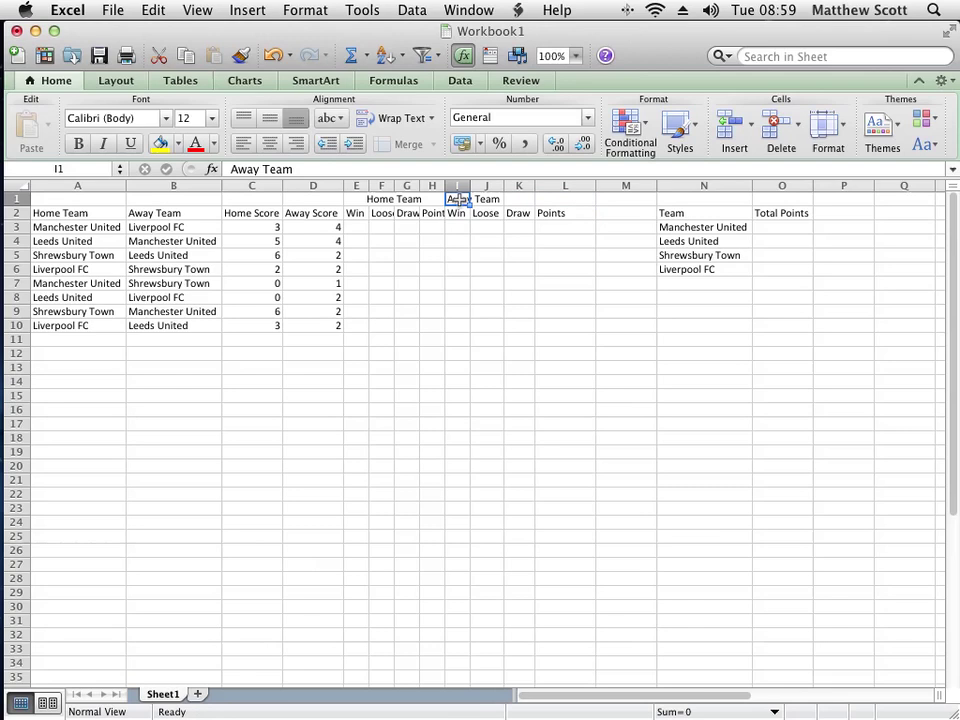
pyautogui.moveTo(561, 199); pyautogui.dragTo(459, 199)
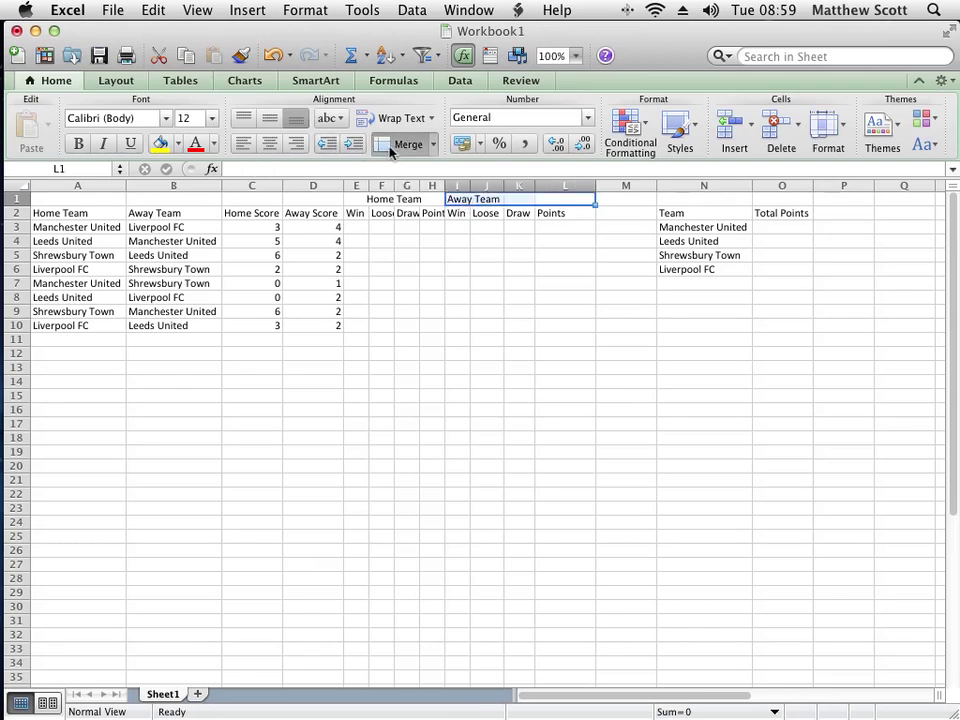
pyautogui.click(383, 145)
pyautogui.click(458, 326)
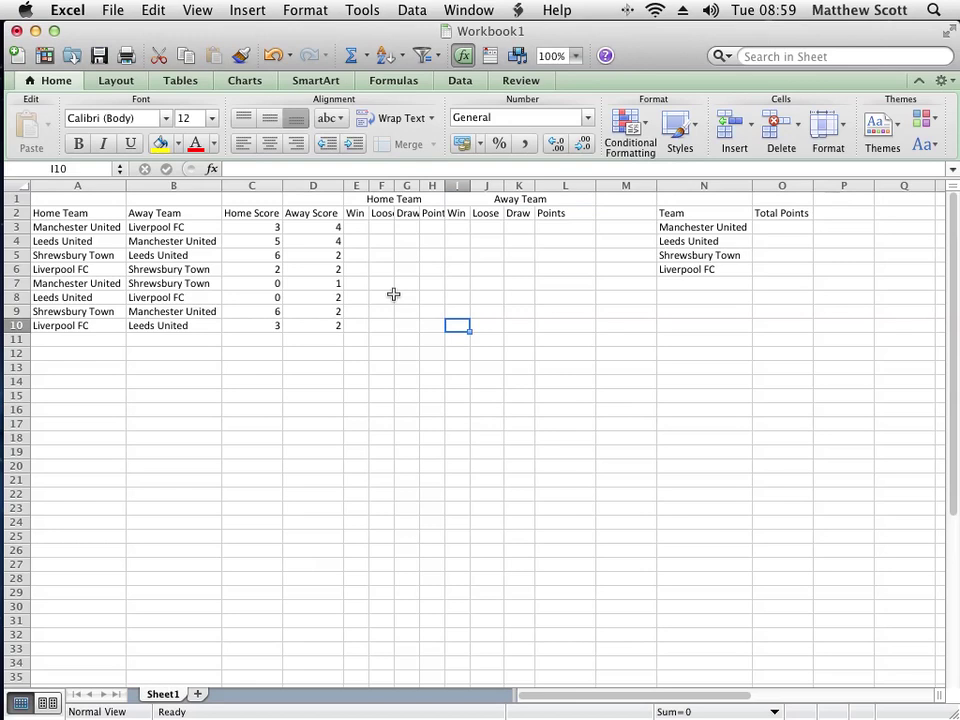
# In E3, enter an IF formula giving 3 when C3 exceeds D3, and autofit column E.
pyautogui.click(356, 227)
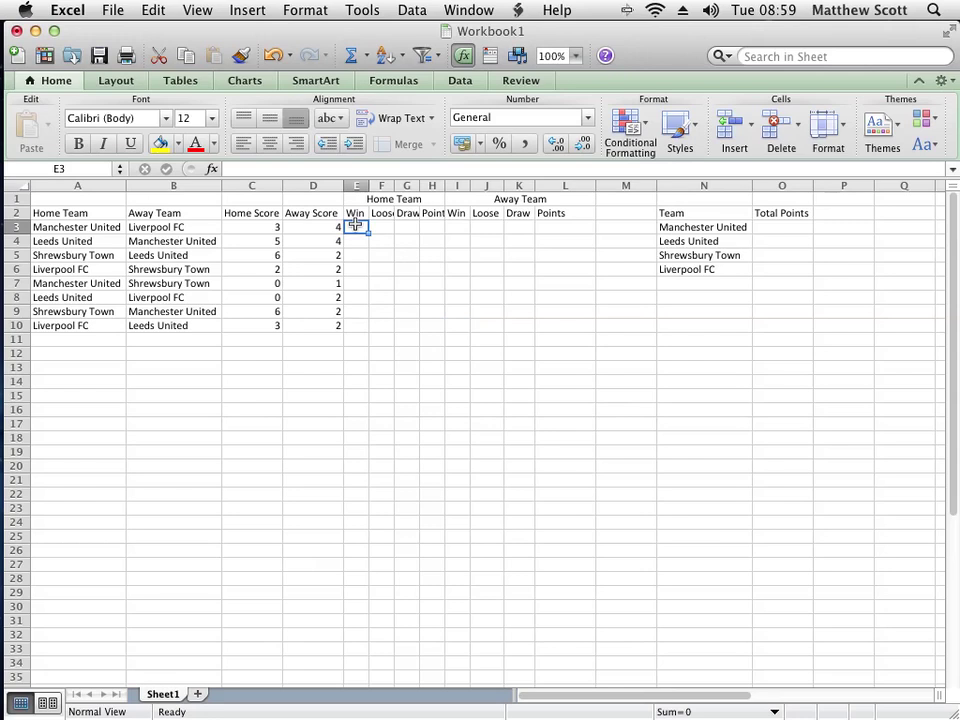
pyautogui.press('Left')
pyautogui.press('Left')
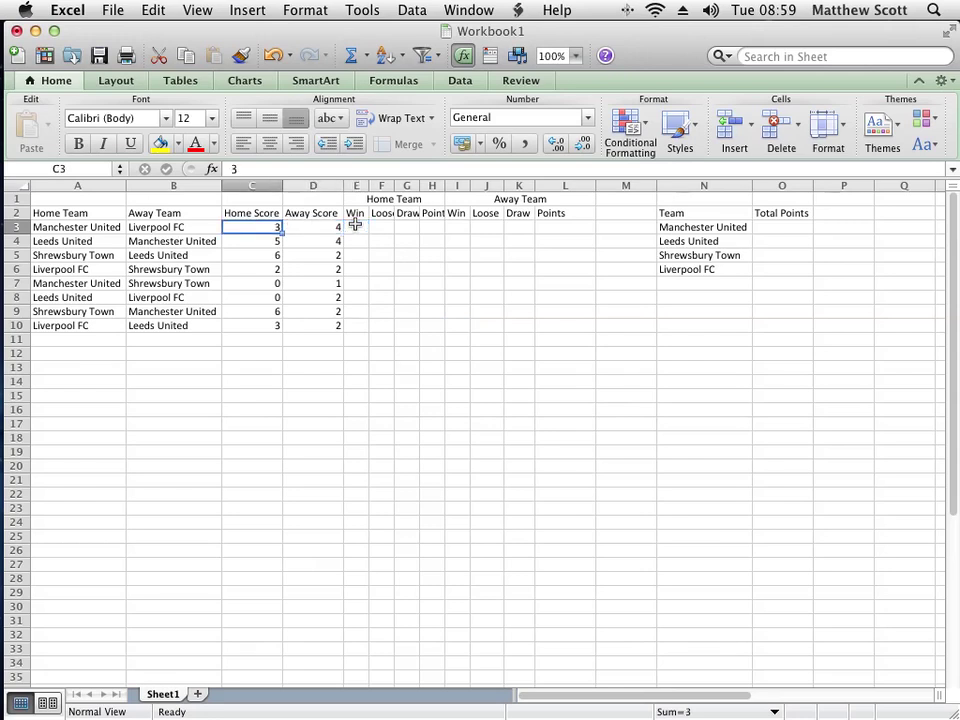
pyautogui.press('Right')
pyautogui.press('Right')
pyautogui.press('Left')
pyautogui.press('Right')
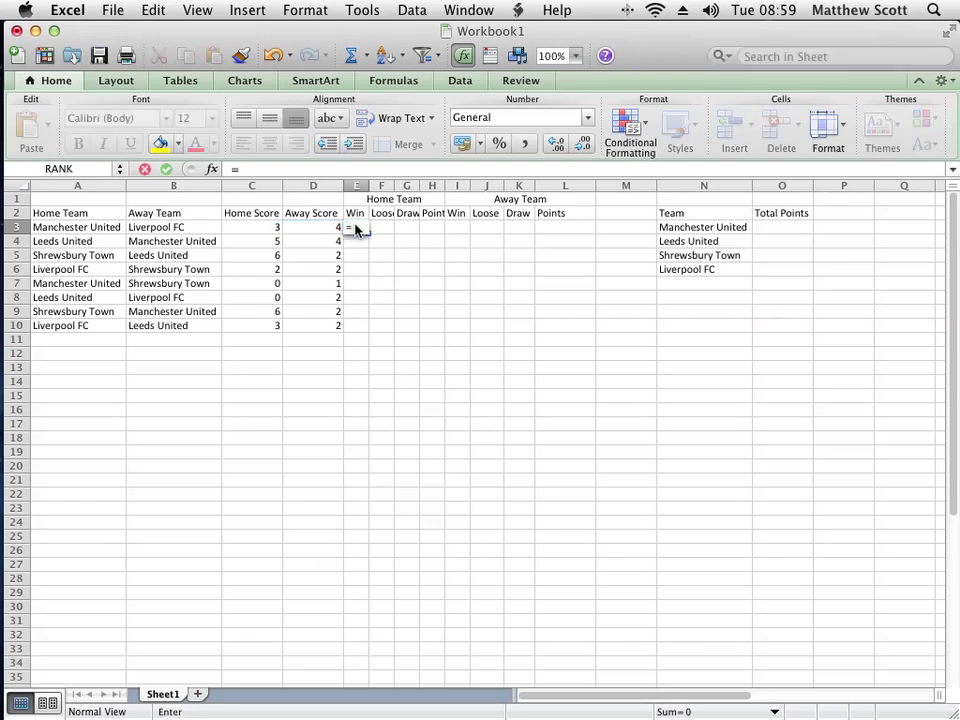
pyautogui.write('if')
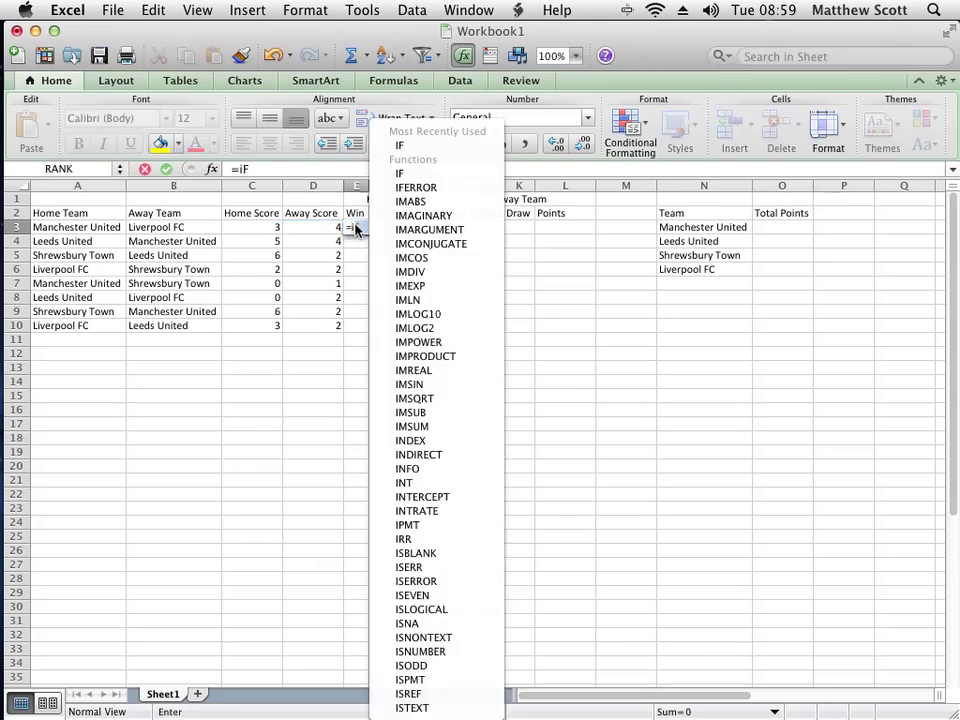
pyautogui.write('(')
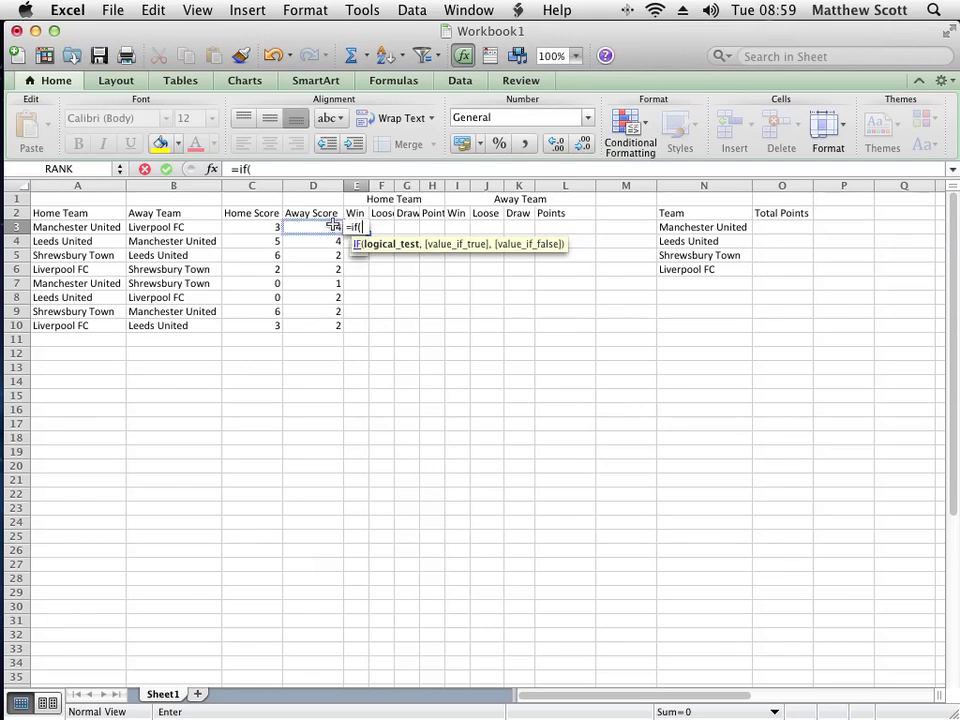
pyautogui.click(272, 229)
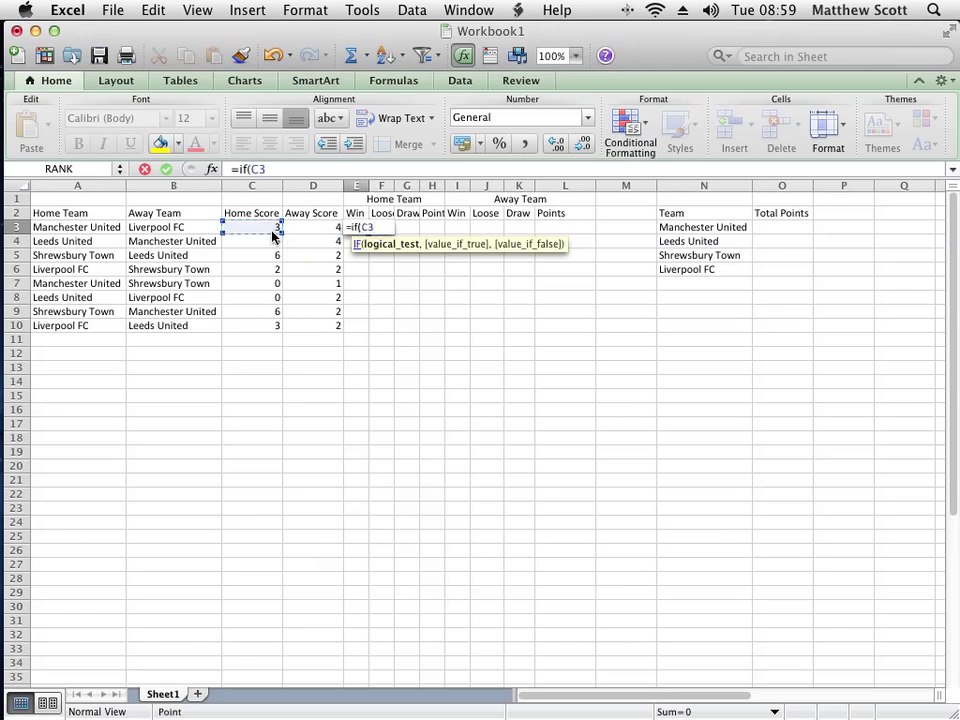
pyautogui.write('>')
pyautogui.click(304, 228)
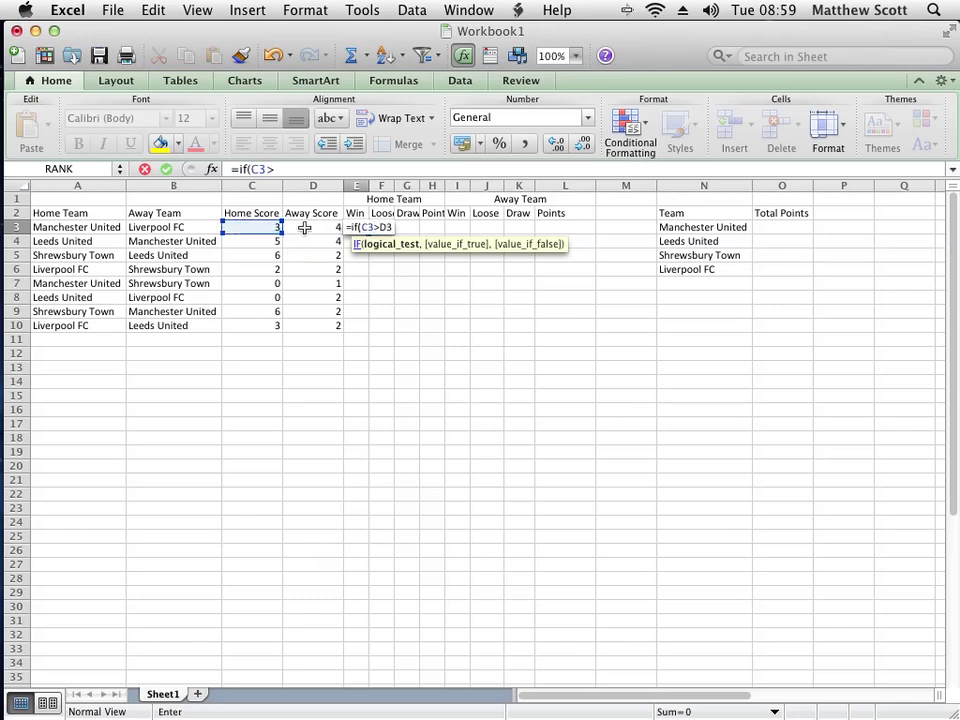
pyautogui.write(',')
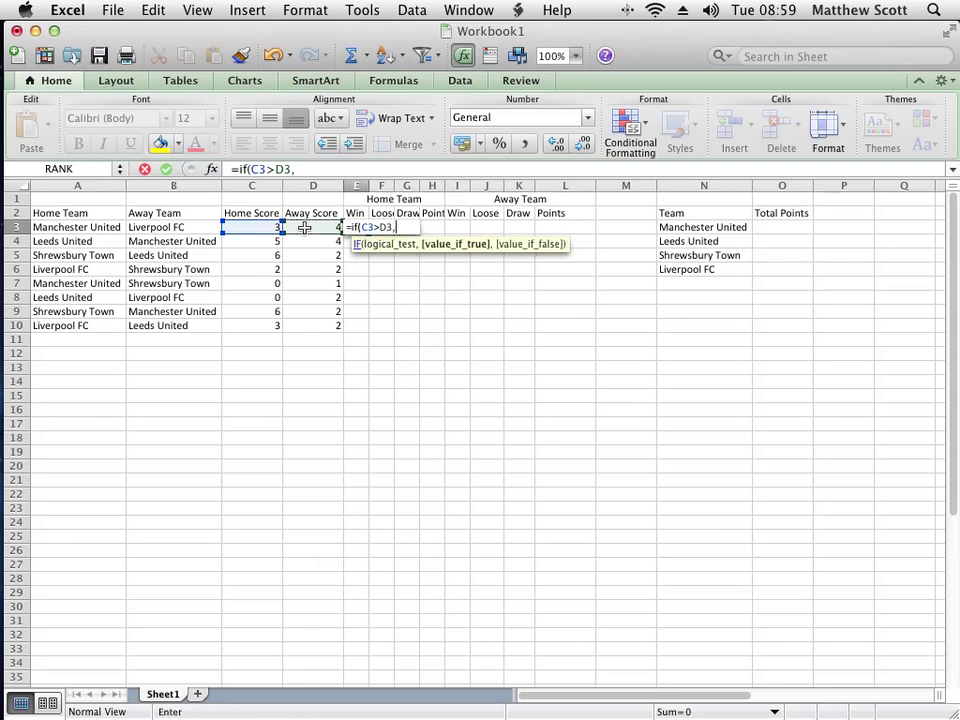
pyautogui.write('3)')
pyautogui.press('Return')
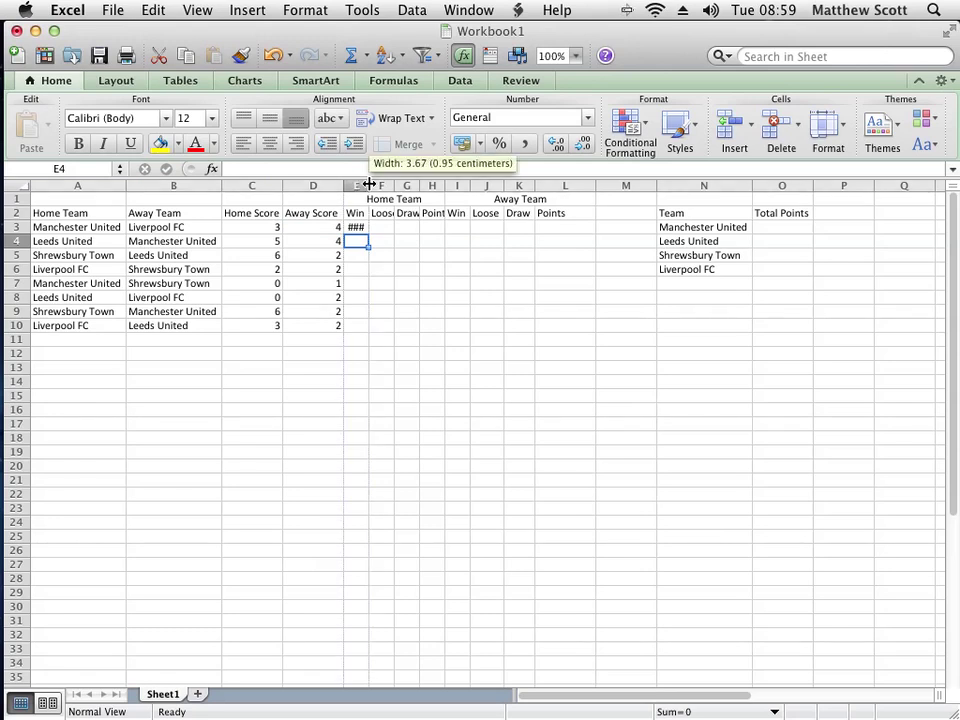
pyautogui.doubleClick(369, 185)
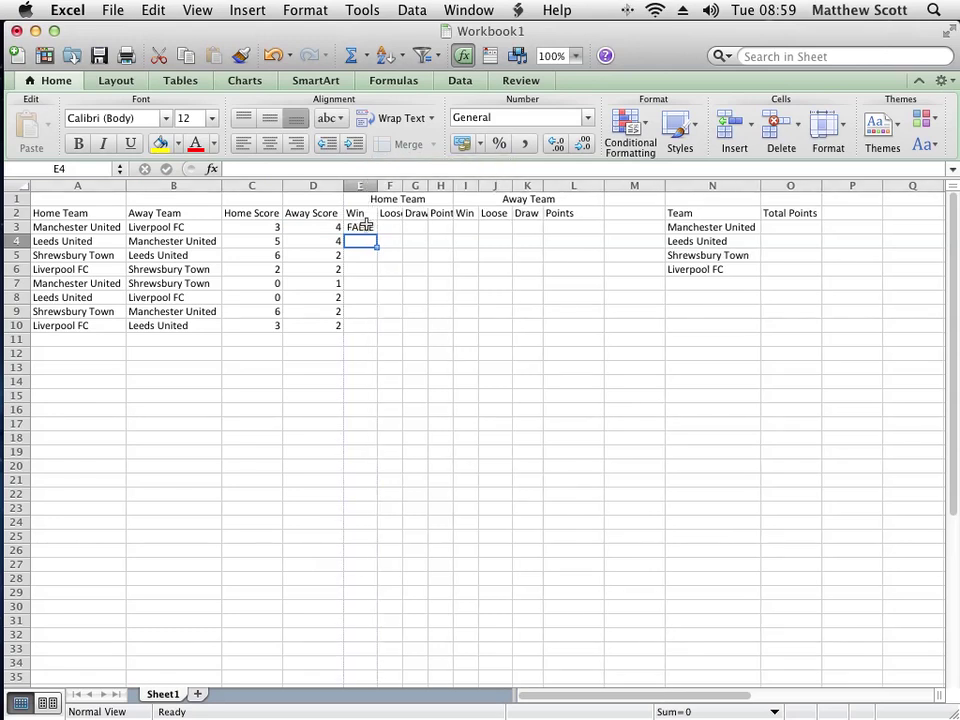
# Add the 0 fallback so E3 reads =IF(C3>D3,3,0).
pyautogui.click(366, 226)
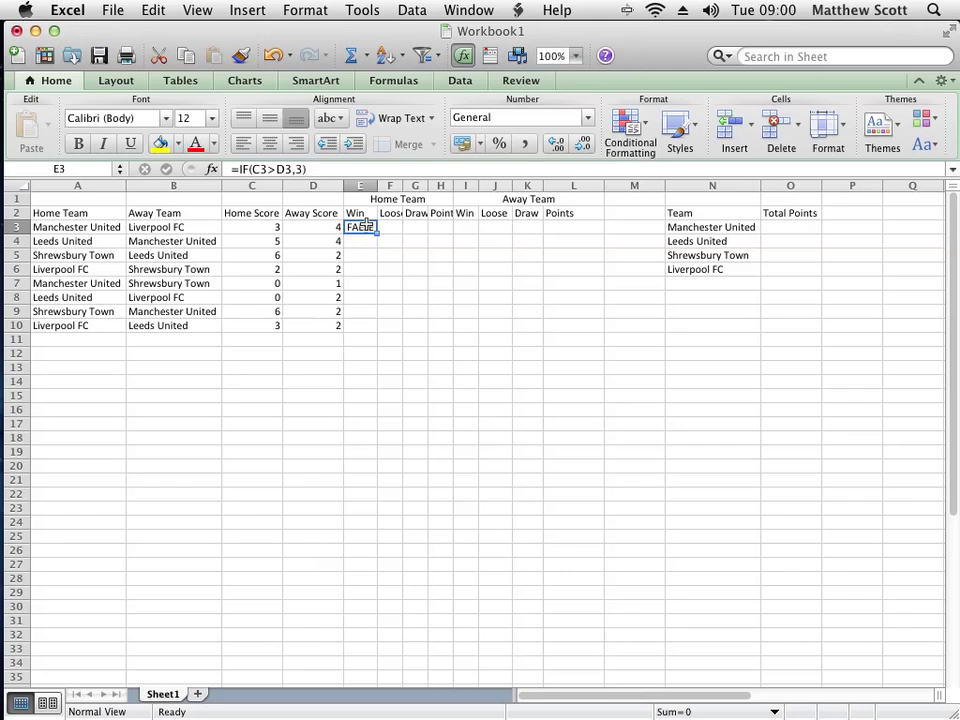
pyautogui.click(301, 170)
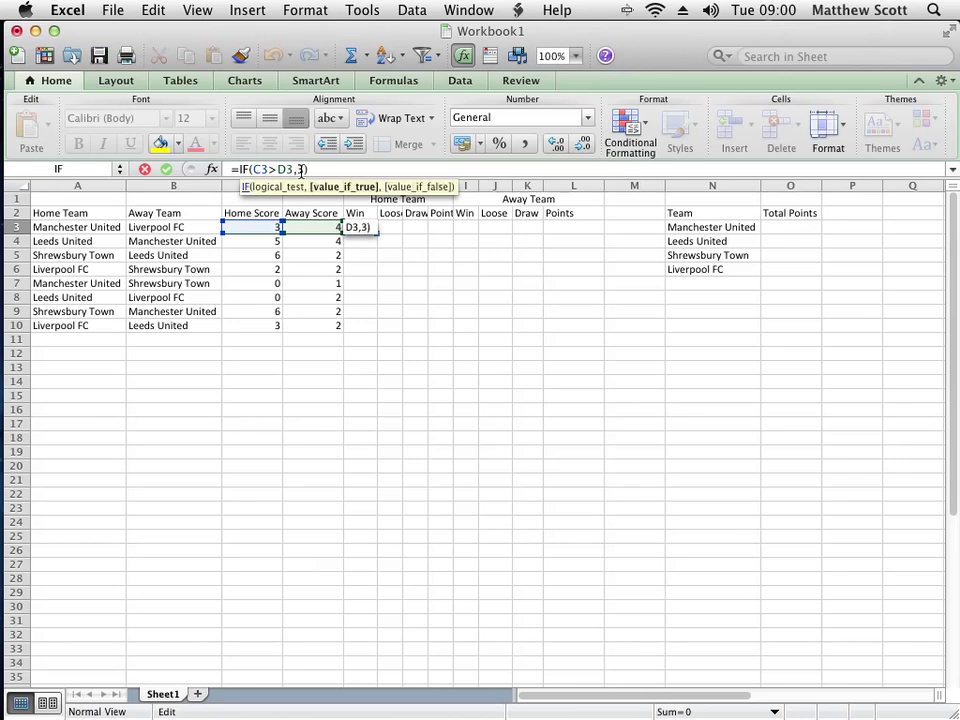
pyautogui.write(',')
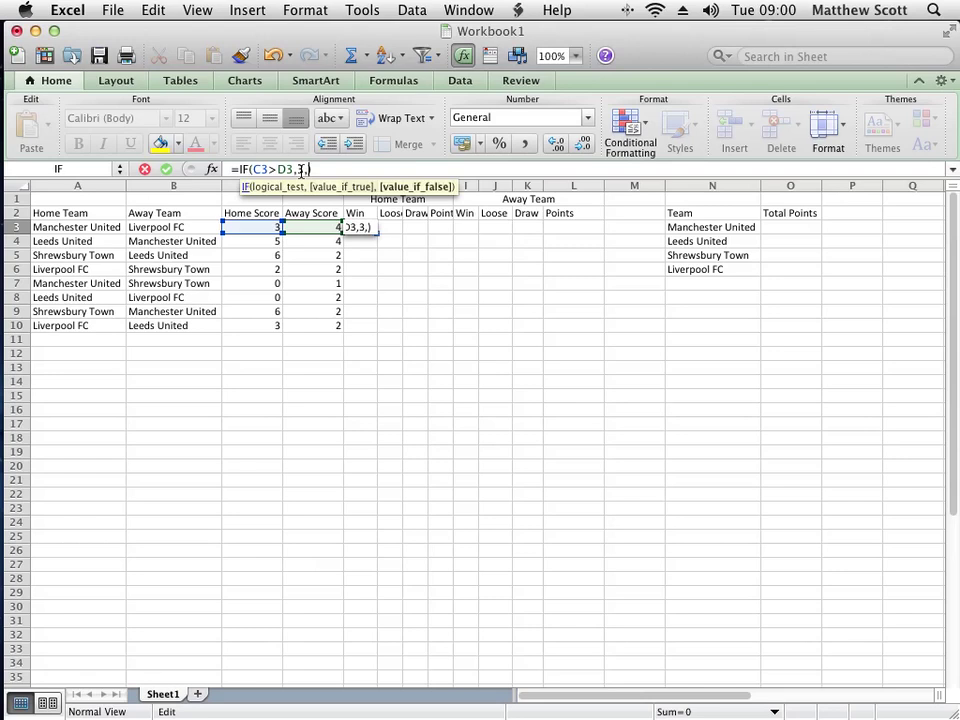
pyautogui.write('0')
pyautogui.click(300, 170)
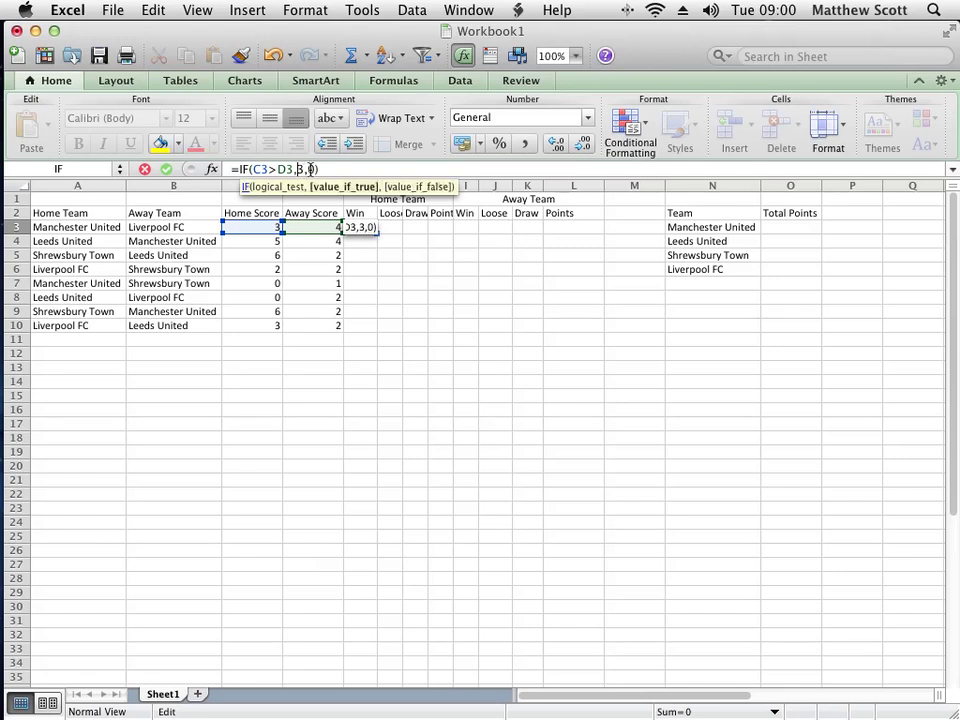
pyautogui.press('Return')
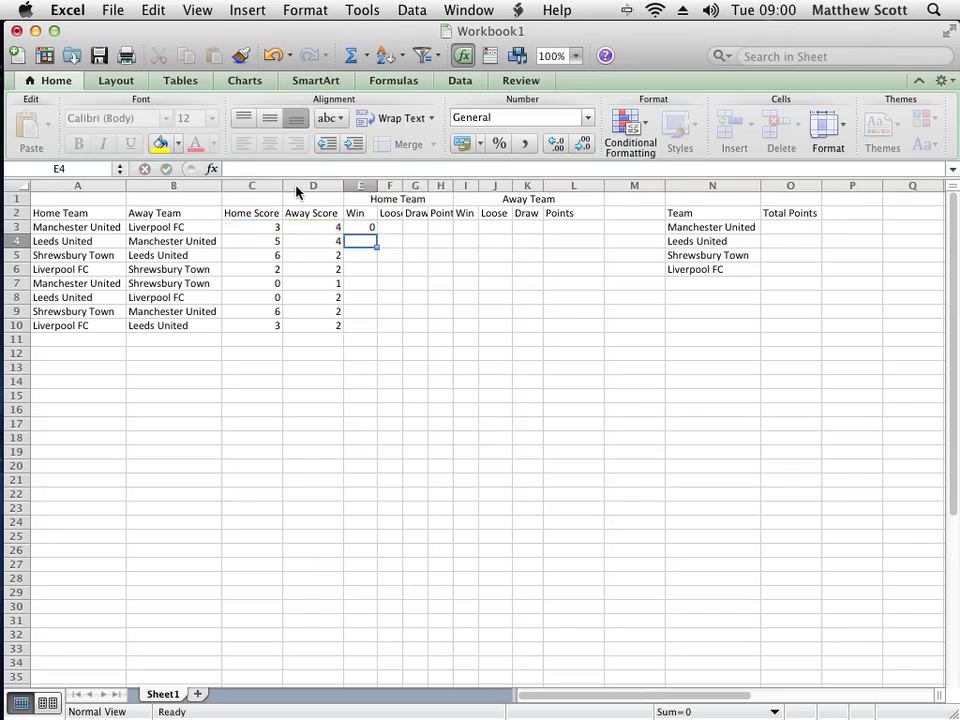
pyautogui.press('Up')
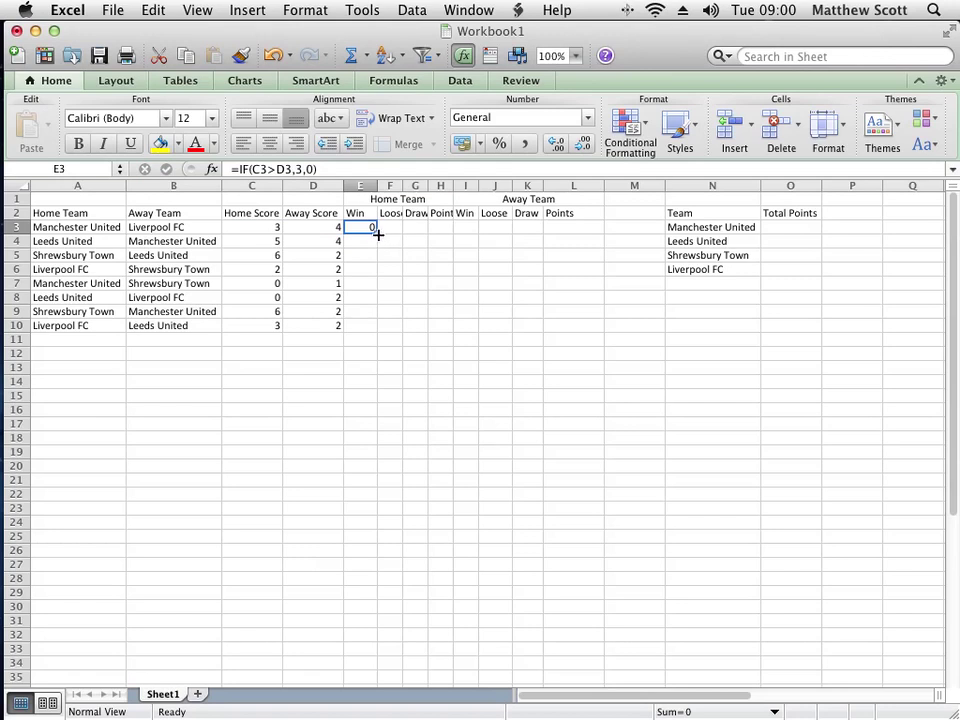
# Fill E3's IF formula down through E10.
pyautogui.moveTo(378, 234); pyautogui.dragTo(369, 327)
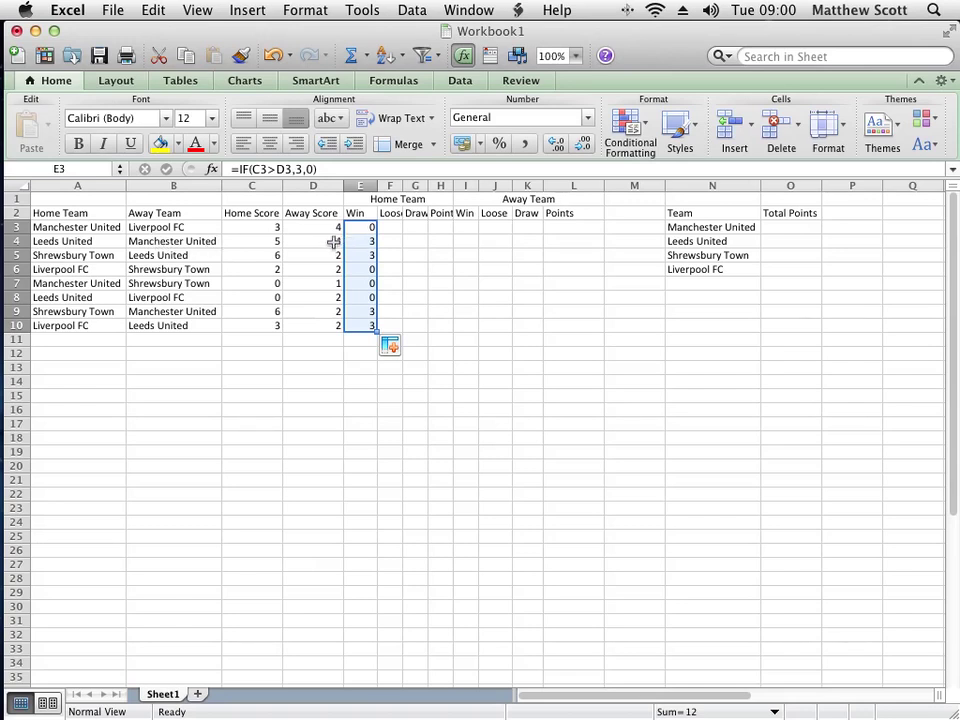
pyautogui.click(388, 227)
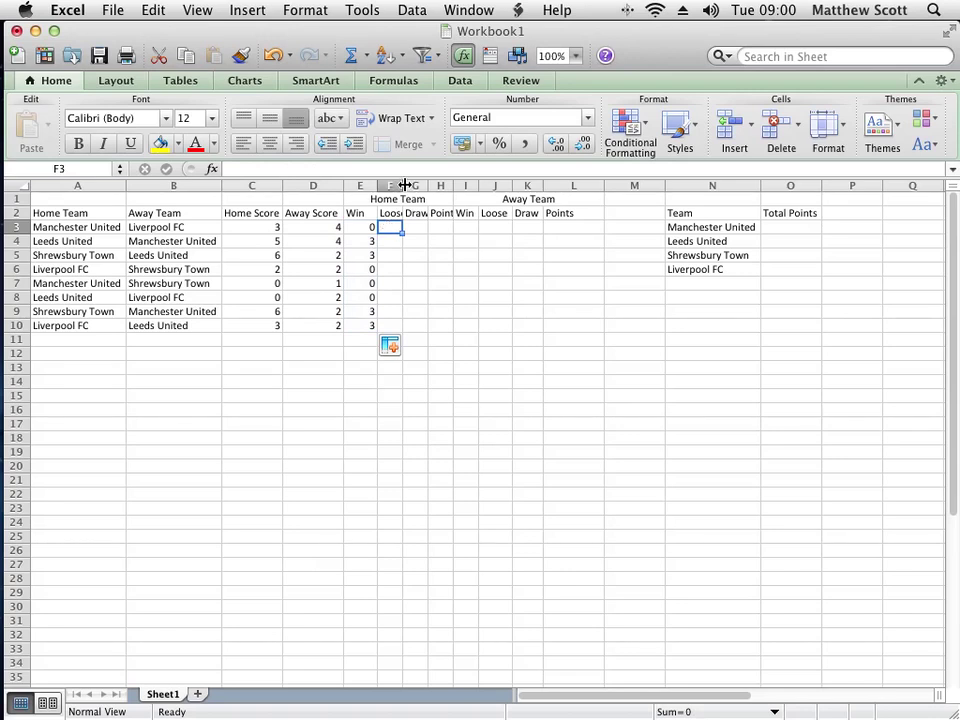
# Delete both the home and away Loose columns, leaving Win, Draw and Points.
pyautogui.doubleClick(403, 185)
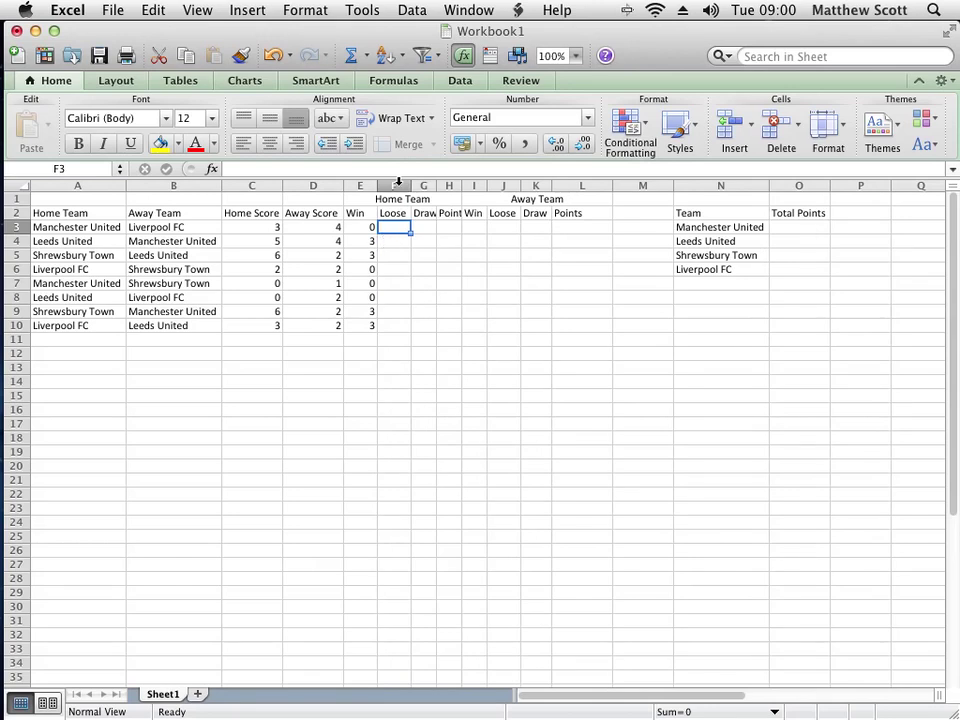
pyautogui.click(398, 185)
pyautogui.rightClick(398, 185)
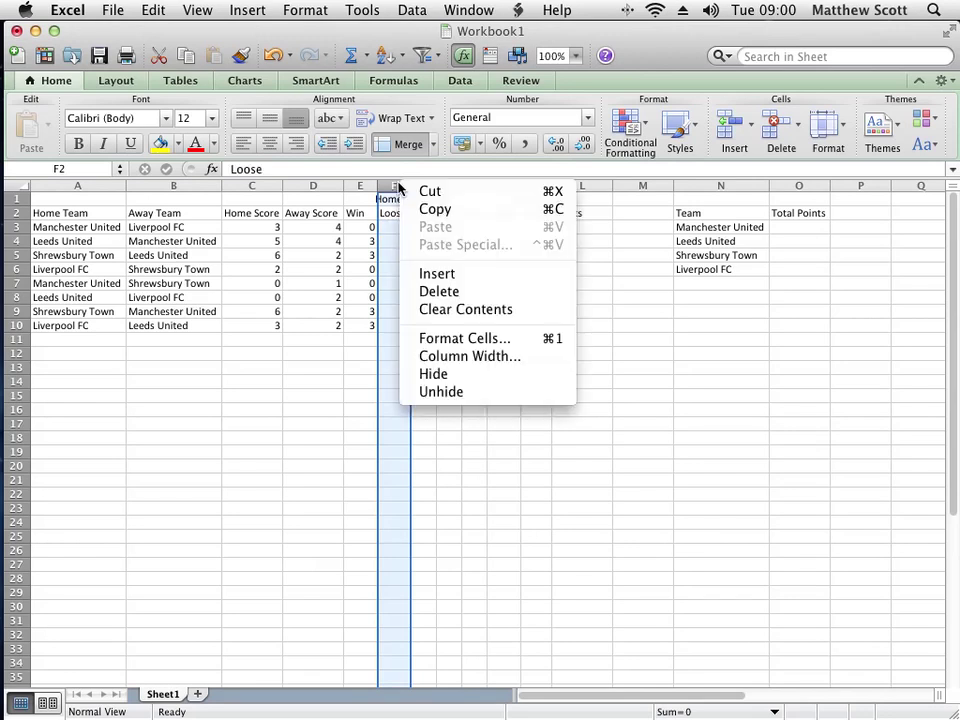
pyautogui.click(448, 289)
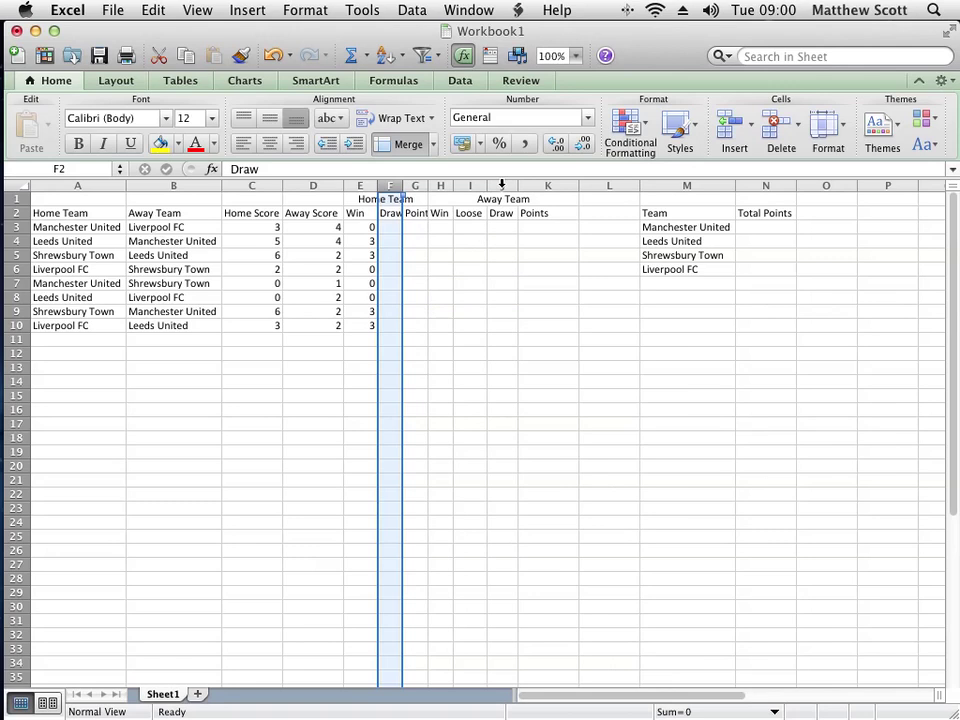
pyautogui.click(471, 185)
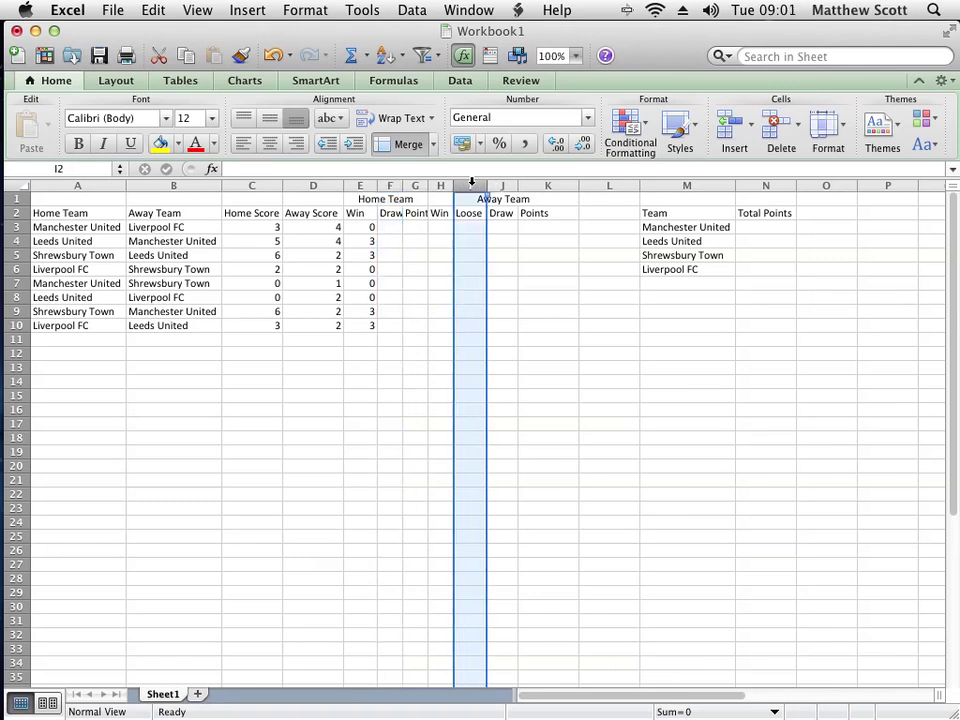
pyautogui.rightClick(471, 185)
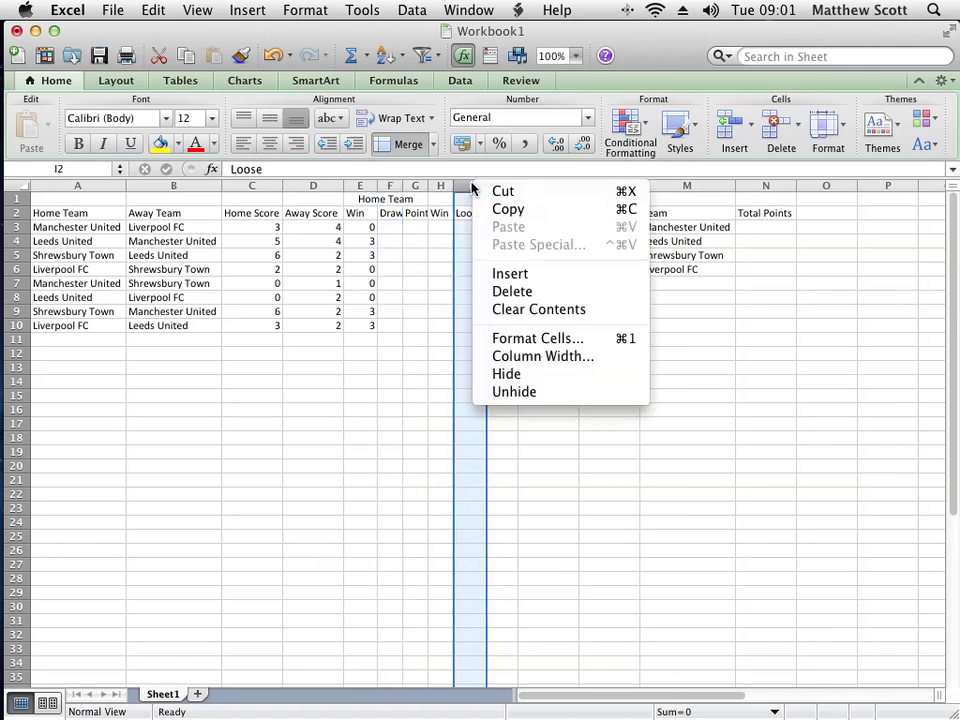
pyautogui.click(518, 291)
pyautogui.click(396, 266)
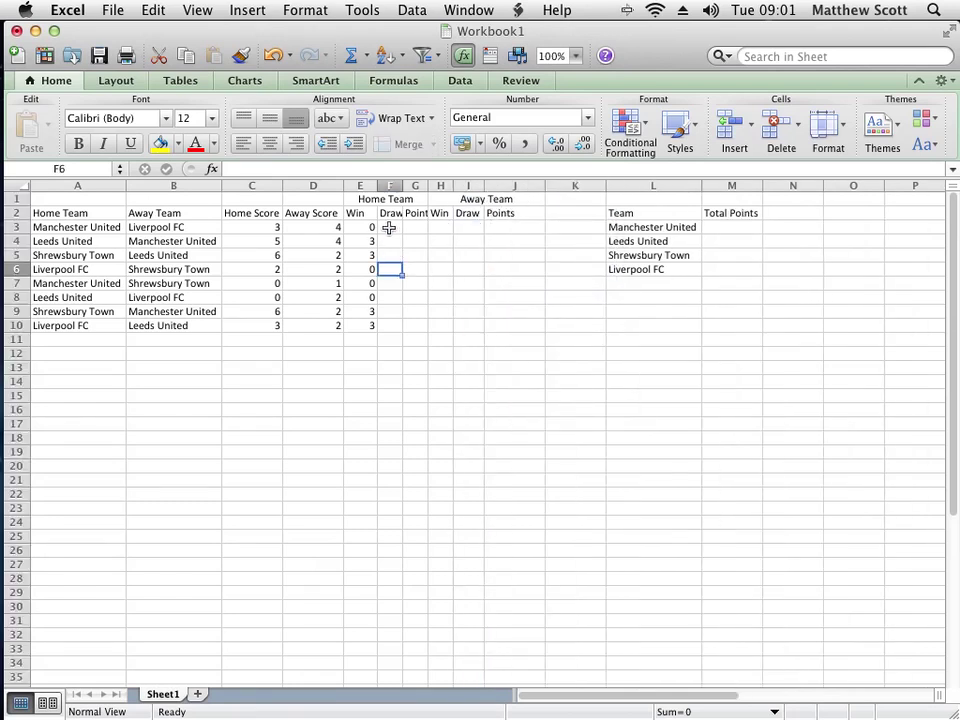
pyautogui.click(389, 228)
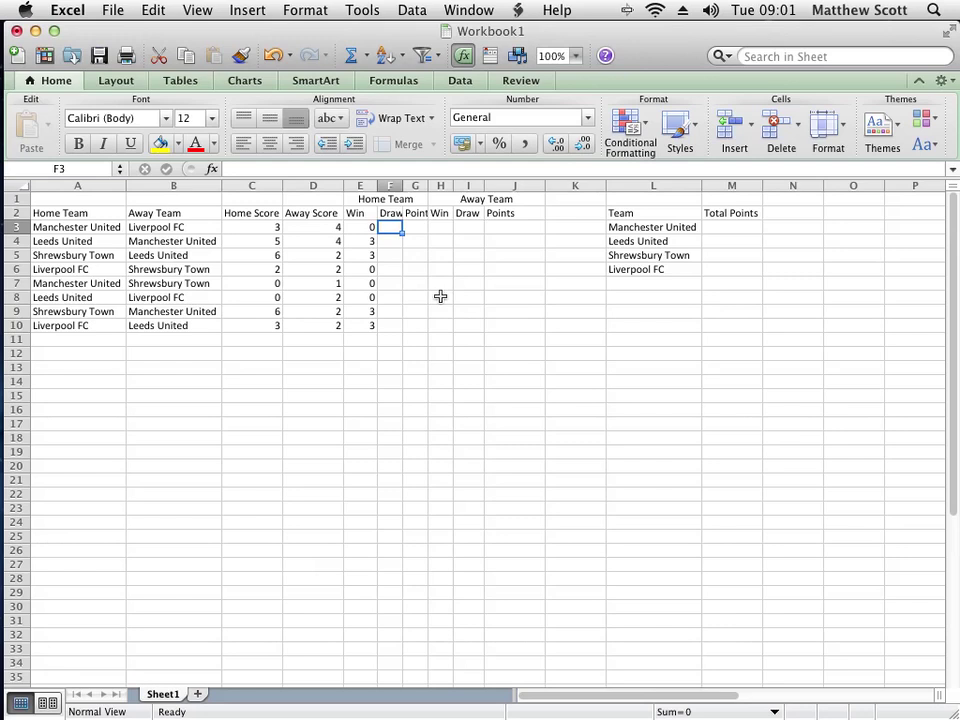
# Enter =IF(C3=D3,1,0) in F3 for the first match's home Draw value.
pyautogui.write('=if')
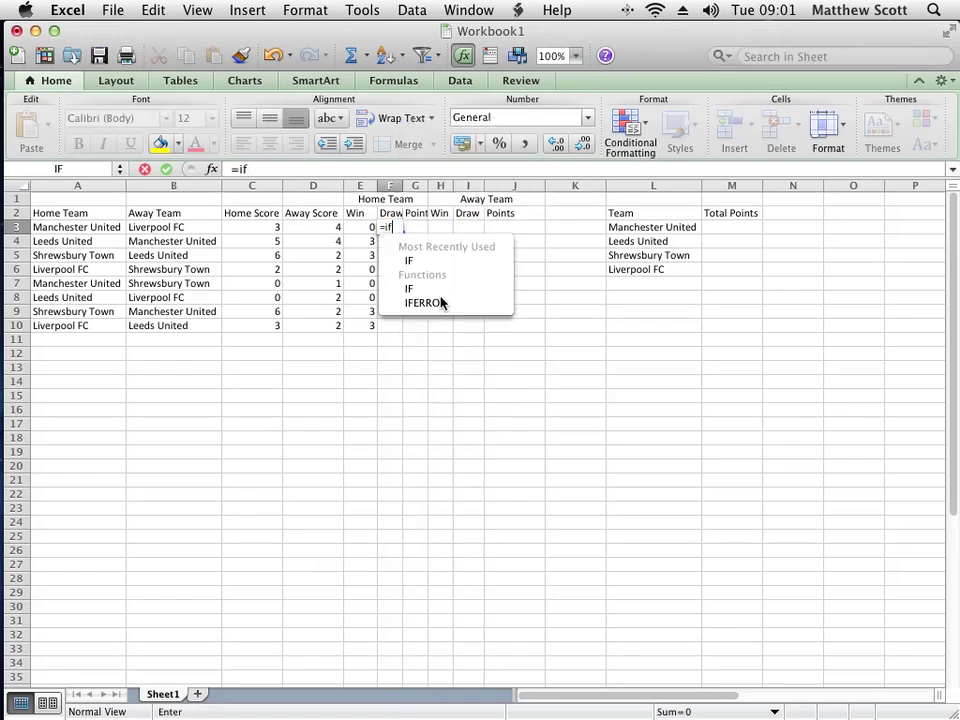
pyautogui.write('(')
pyautogui.press('BackSpace')
pyautogui.write('(')
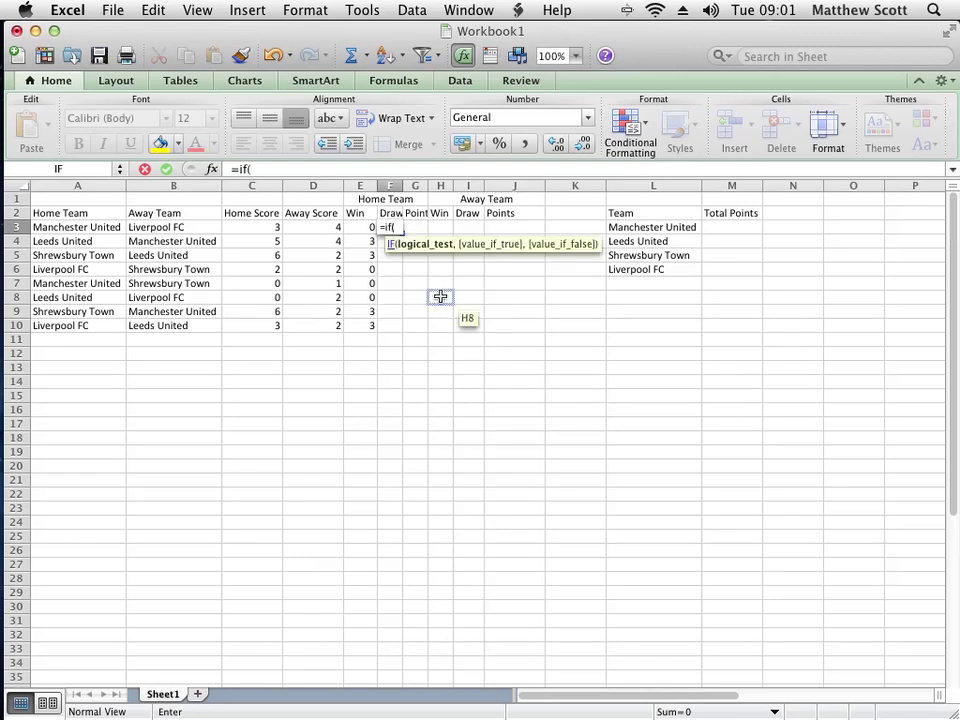
pyautogui.click(258, 229)
pyautogui.write('=')
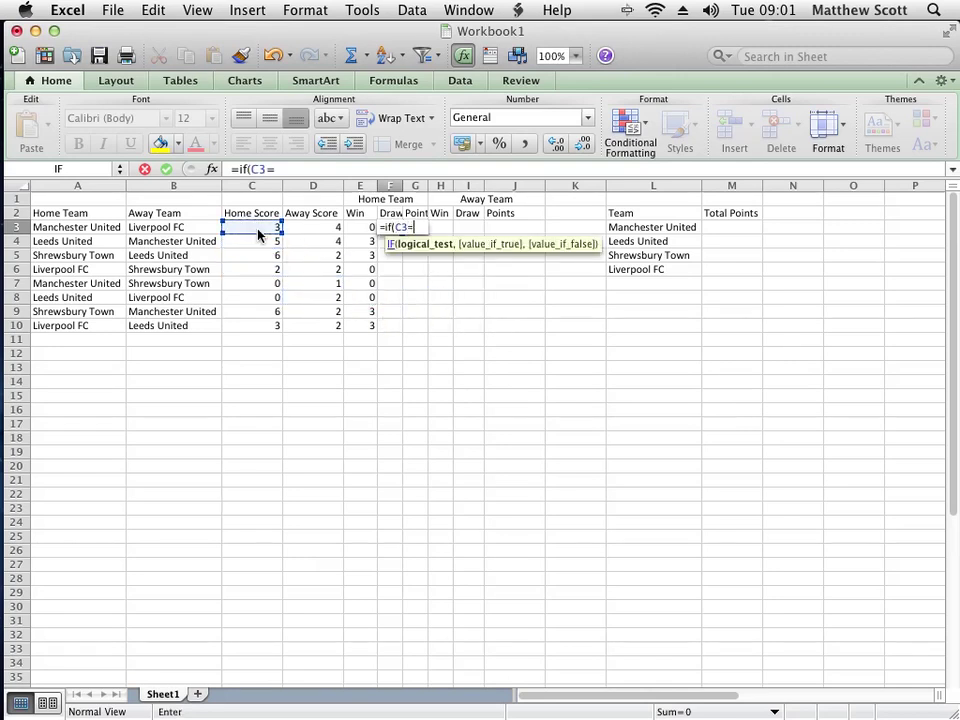
pyautogui.click(316, 227)
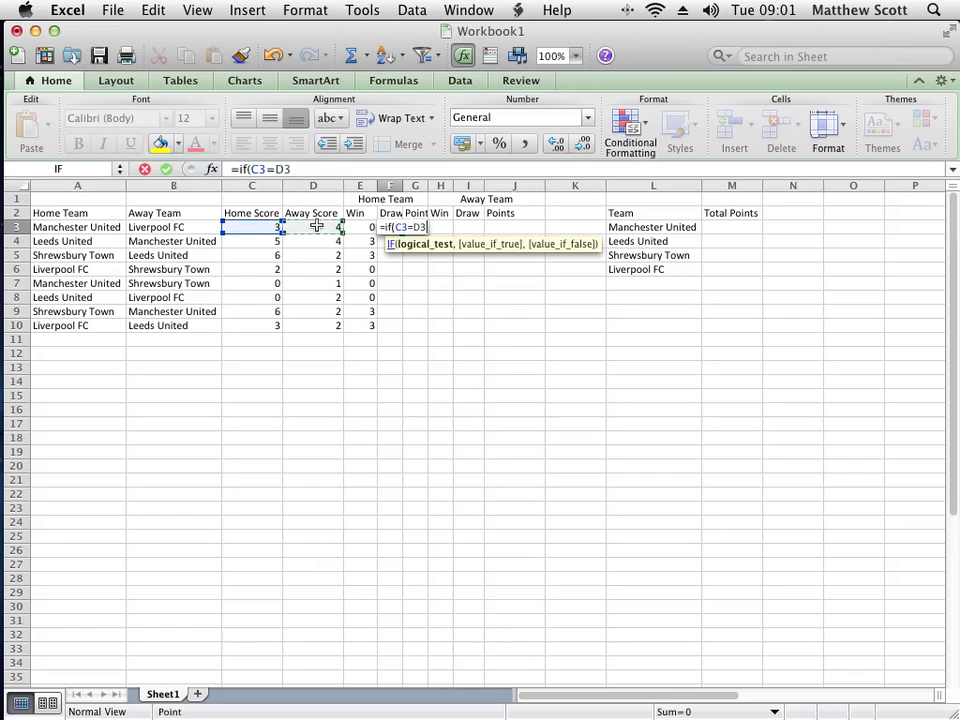
pyautogui.write(',')
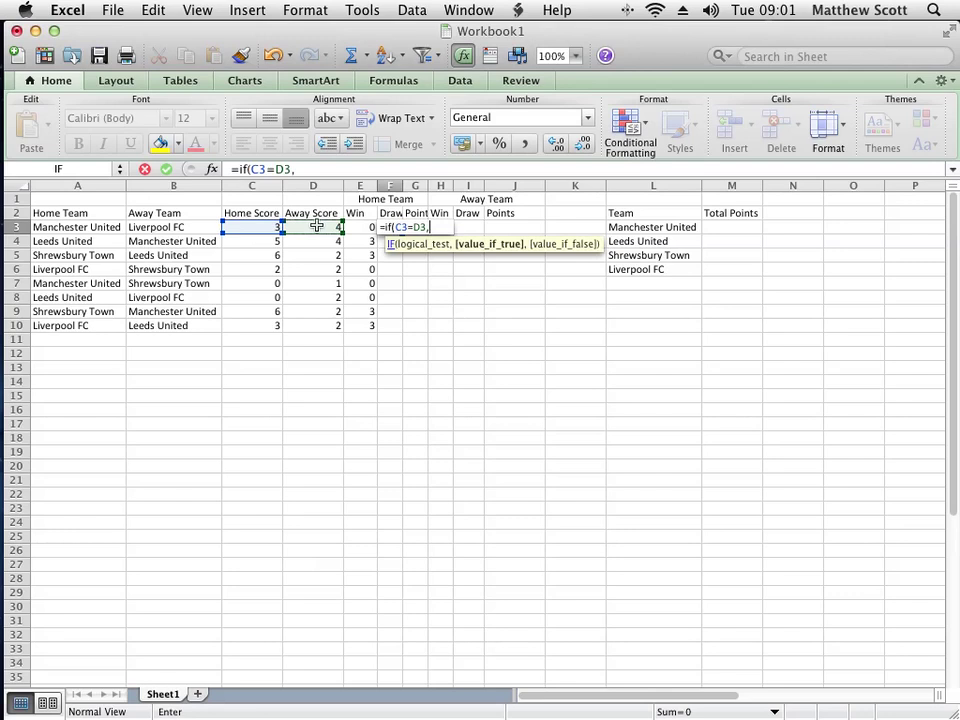
pyautogui.write('1,0')
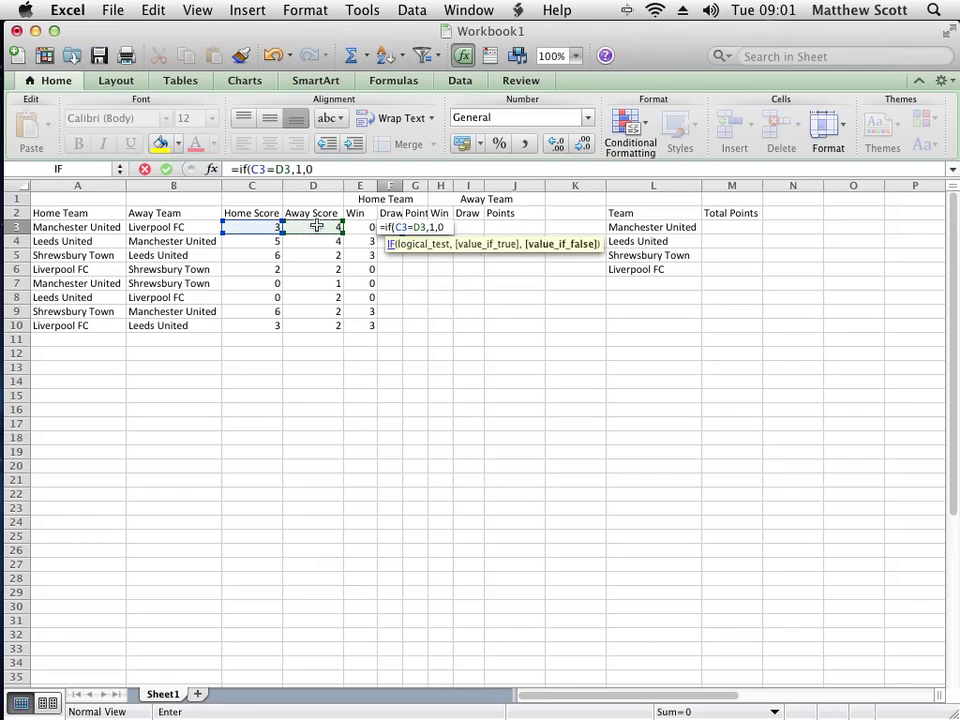
pyautogui.write(')')
pyautogui.press('Return')
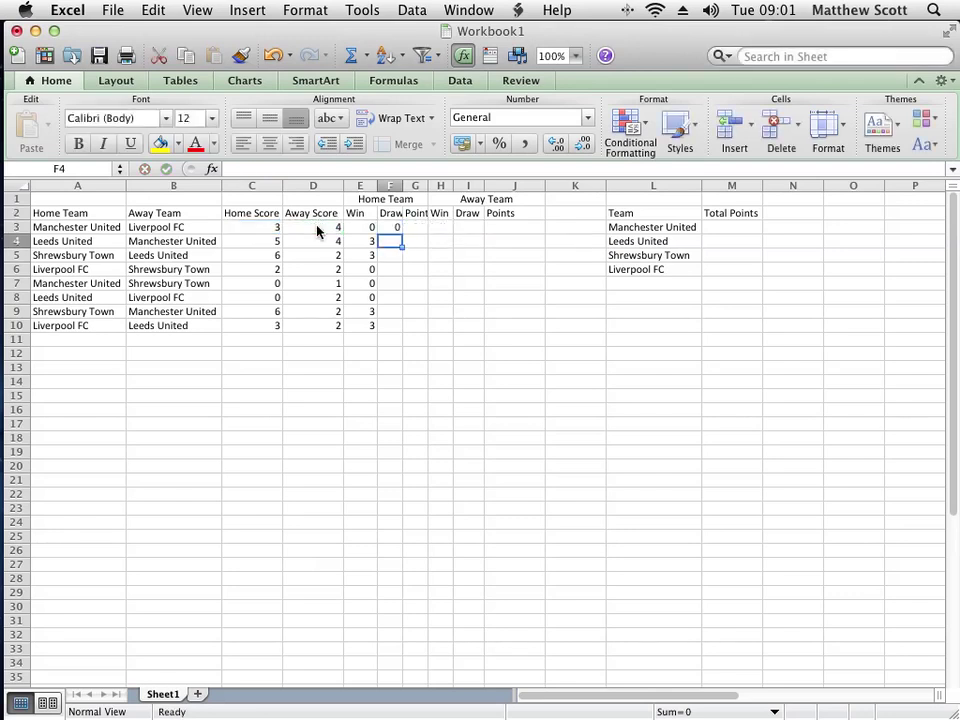
pyautogui.press('Up')
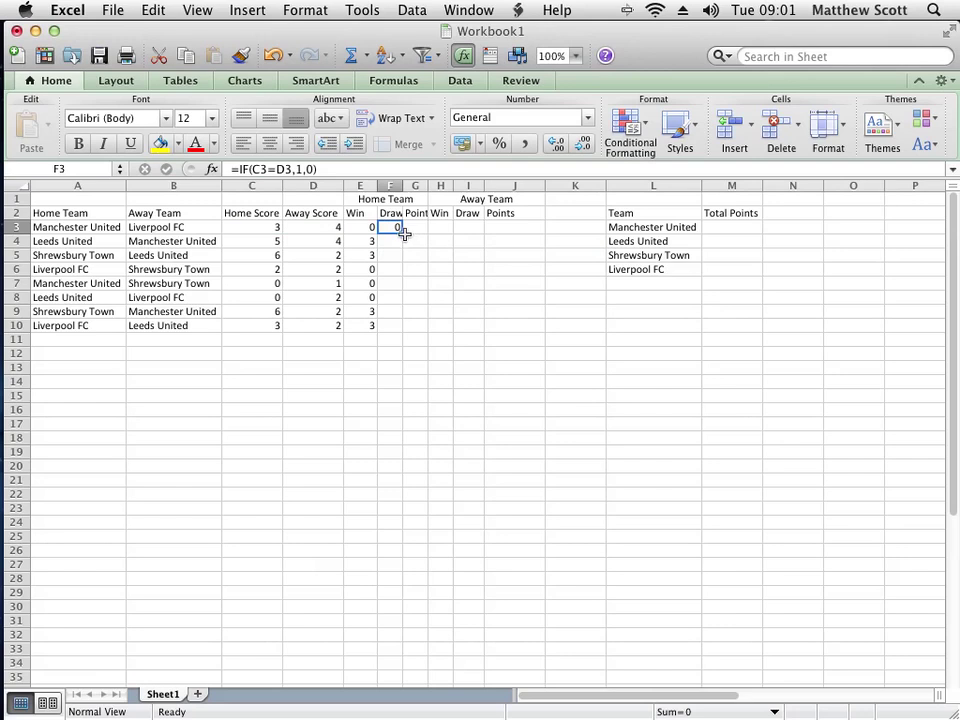
# Fill the Draw formula down to F10 and change away score D6 to 5.
pyautogui.moveTo(402, 232); pyautogui.dragTo(399, 332)
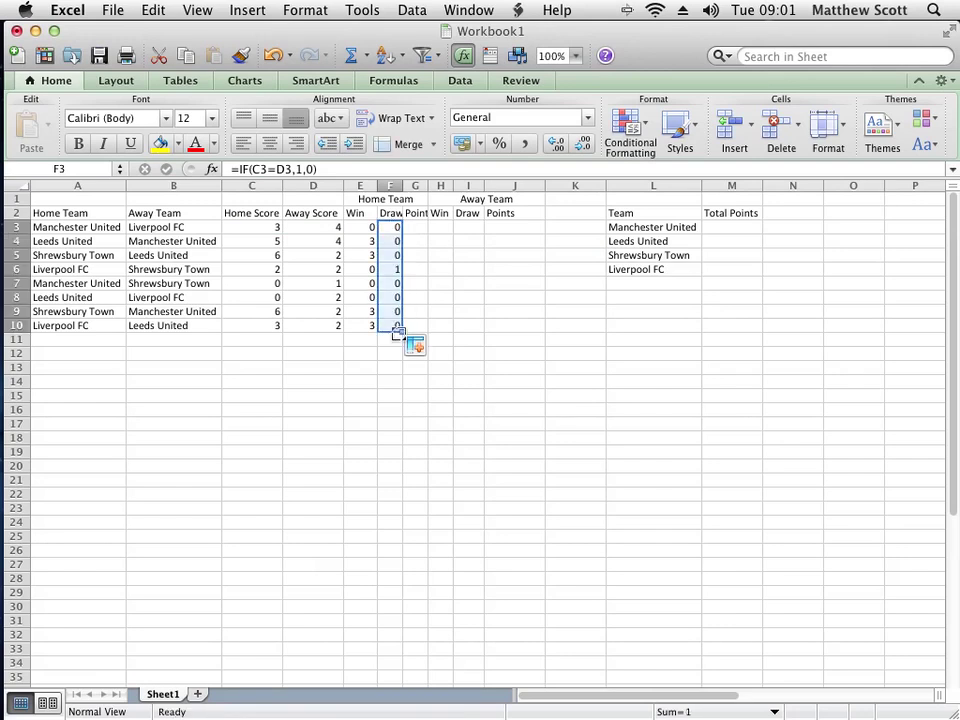
pyautogui.click(390, 271)
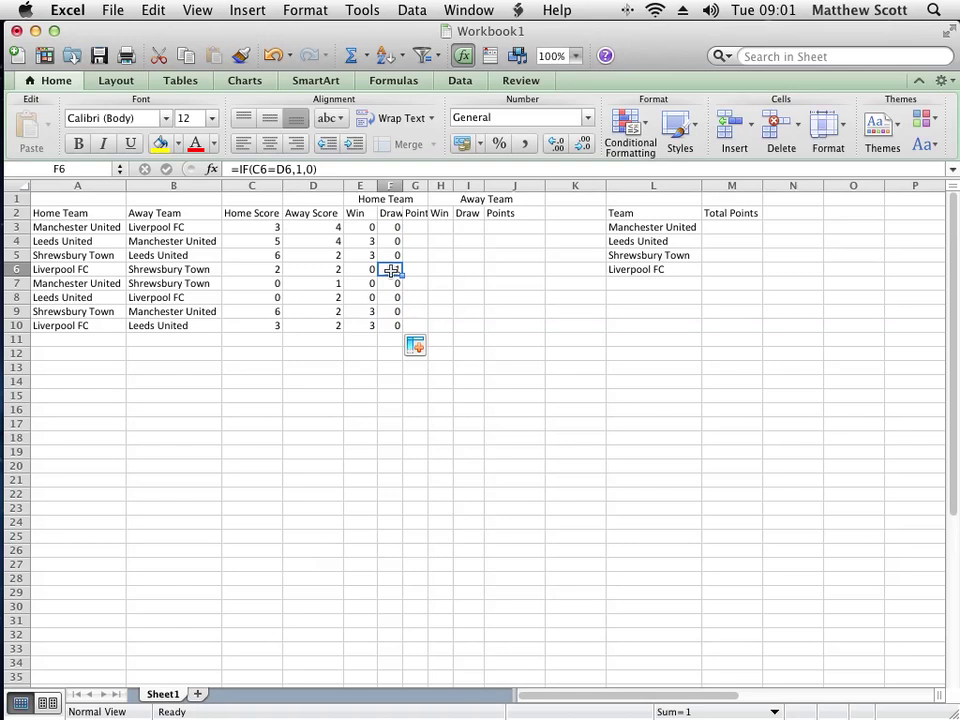
pyautogui.click(313, 268)
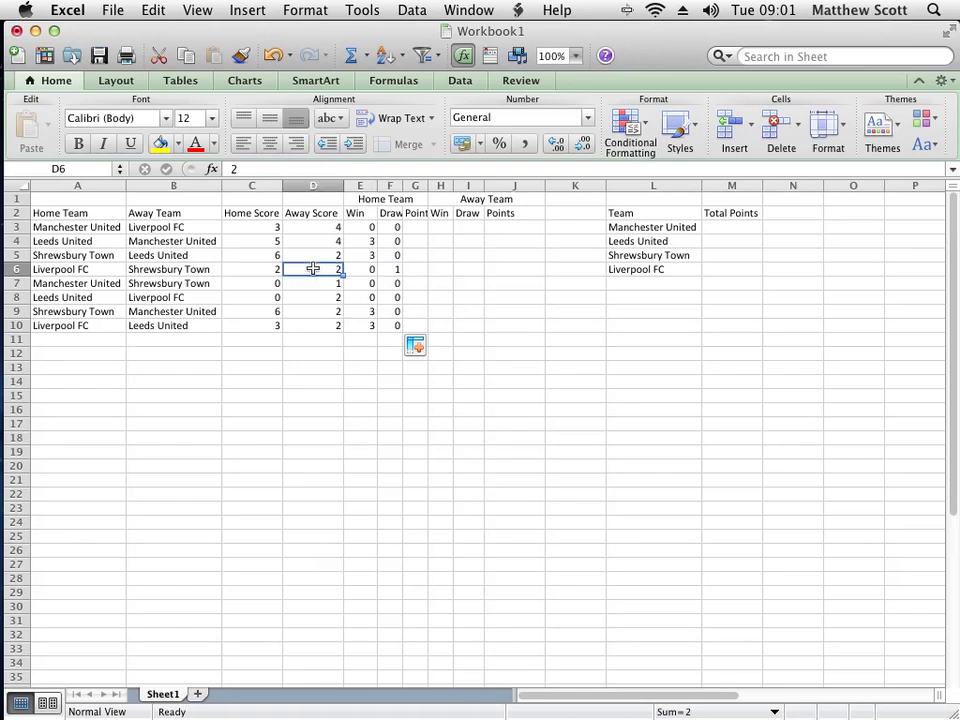
pyautogui.write('5')
pyautogui.press('Return')
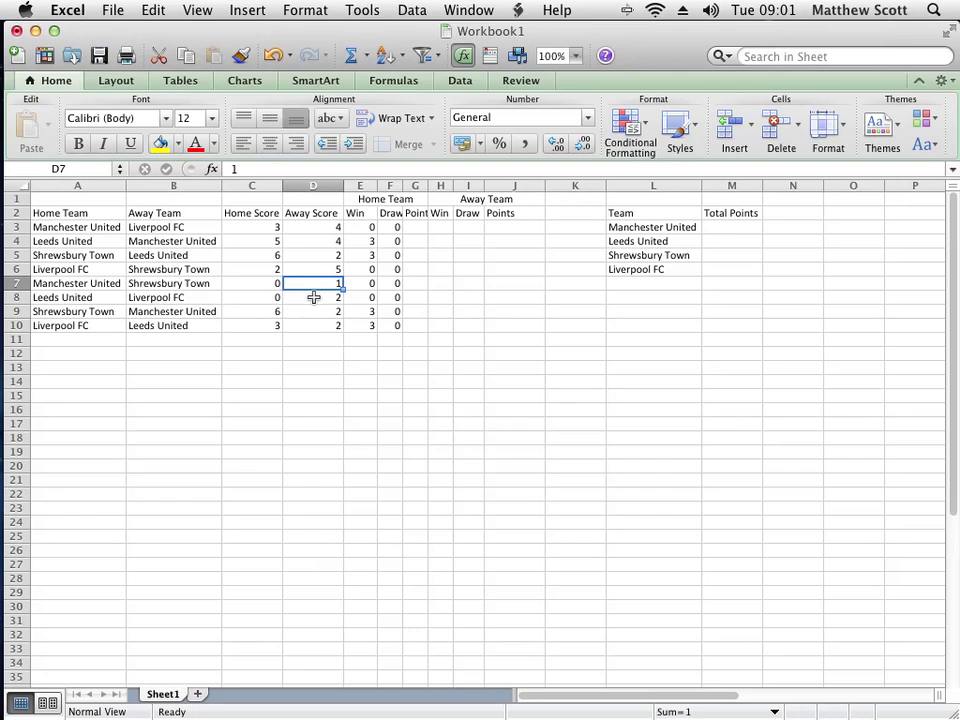
# Change home score C8 to 2 so row 8 becomes a 2–2 draw.
pyautogui.click(313, 297)
pyautogui.press('Left')
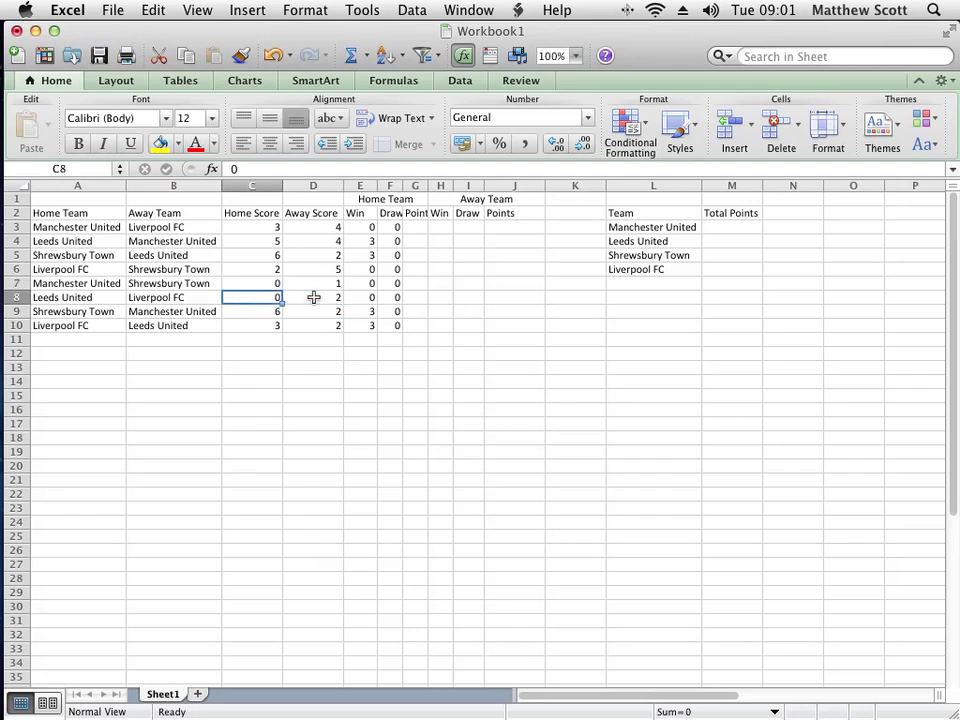
pyautogui.write('2')
pyautogui.press('Right')
pyautogui.press('Right')
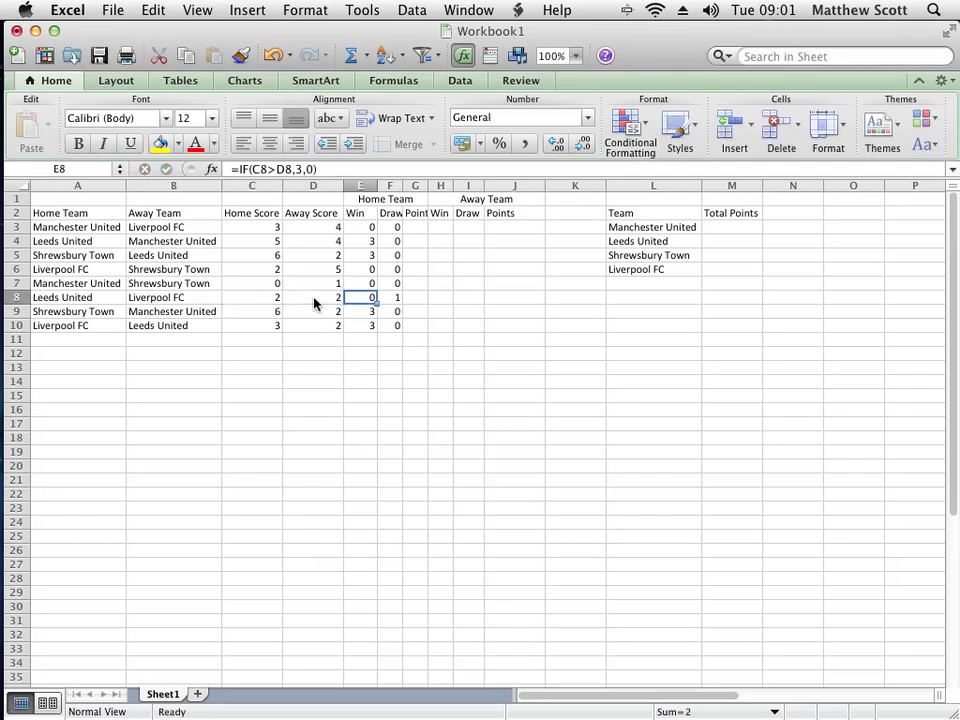
pyautogui.press('Right')
pyautogui.click(313, 303)
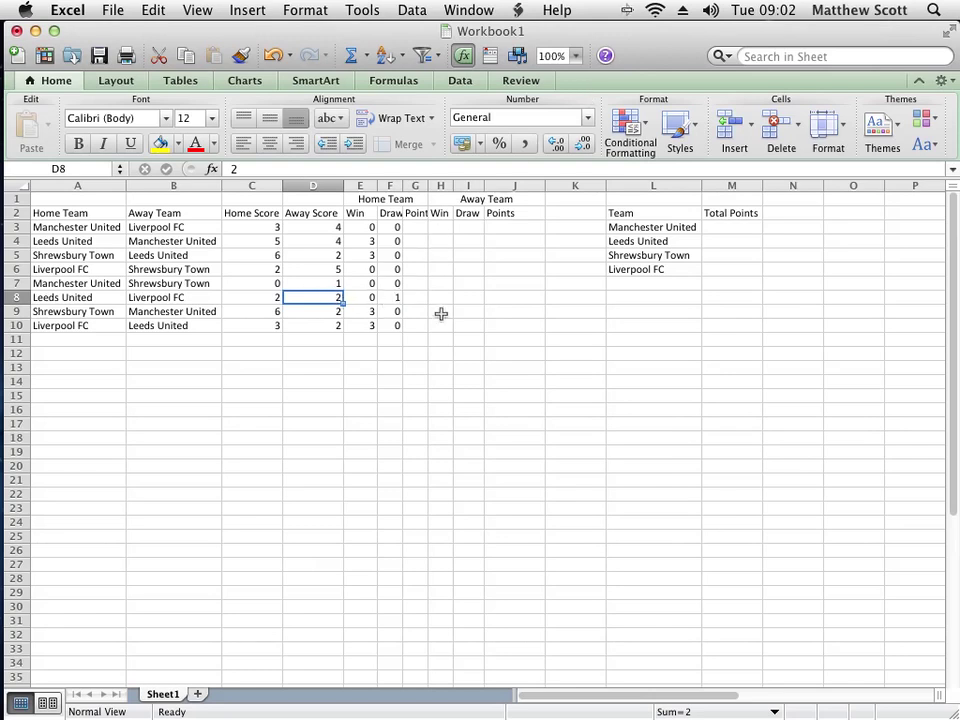
# Enter =SUM(E3:F3) in G3 and fill it down to G10.
pyautogui.click(437, 227)
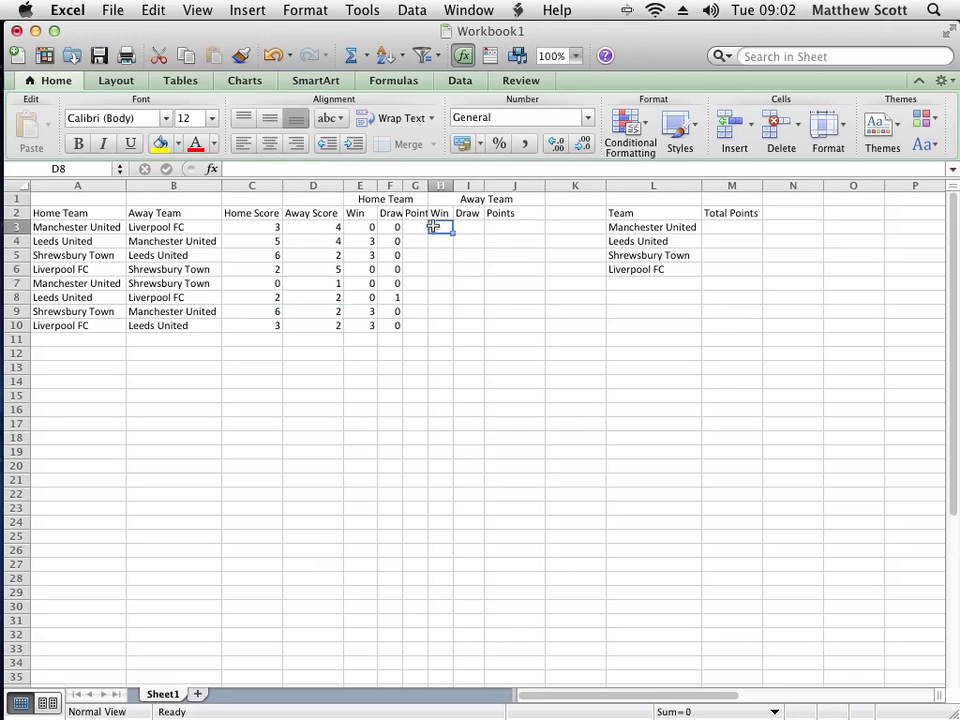
pyautogui.click(413, 227)
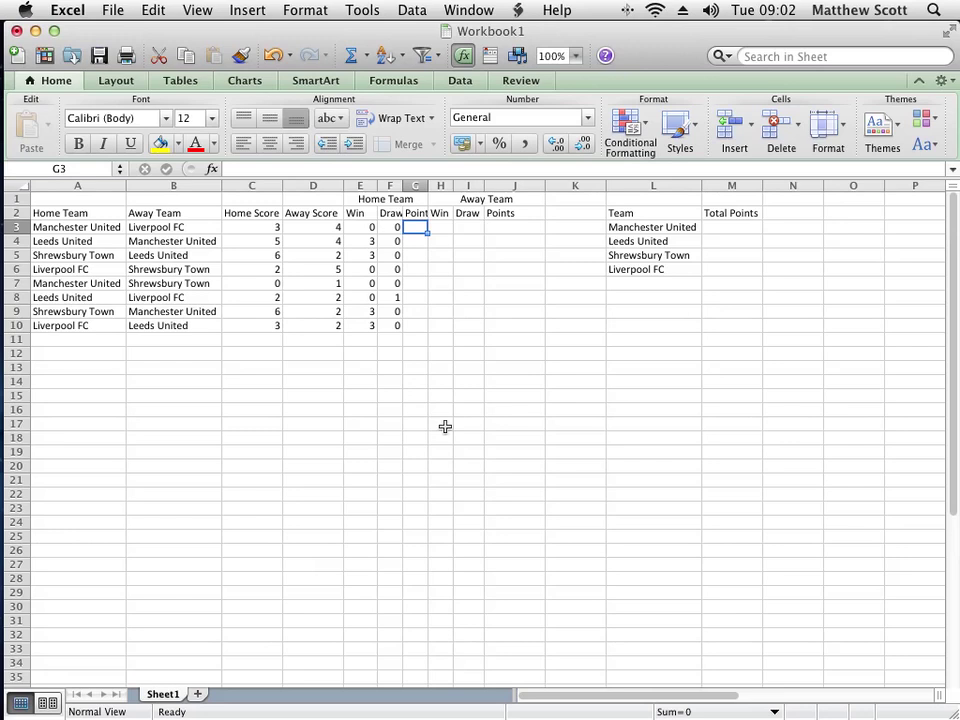
pyautogui.write('=Su')
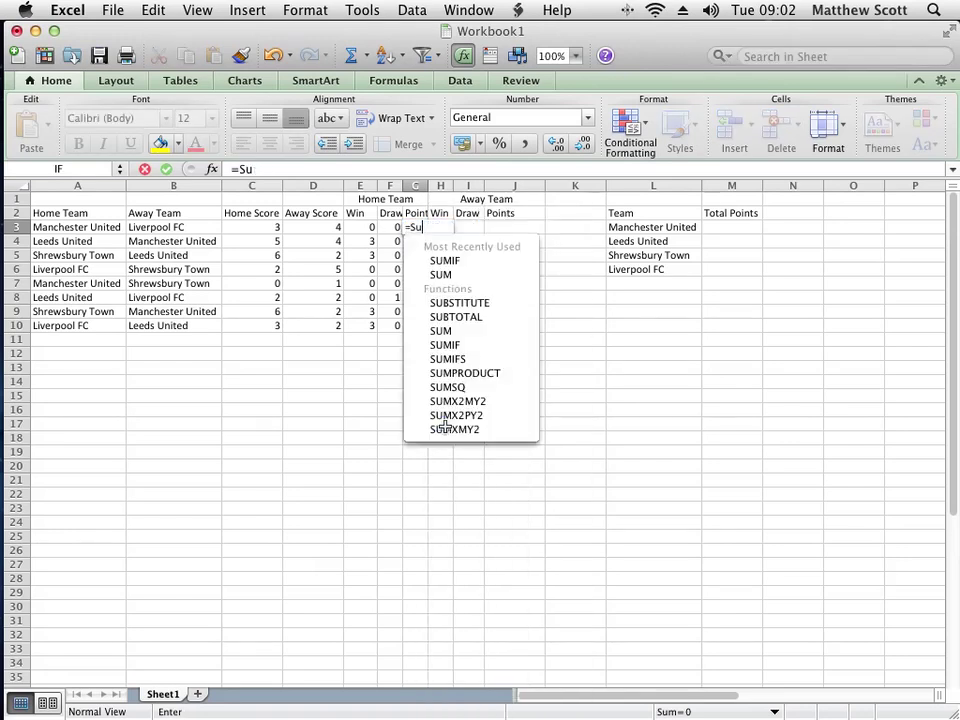
pyautogui.write('m(')
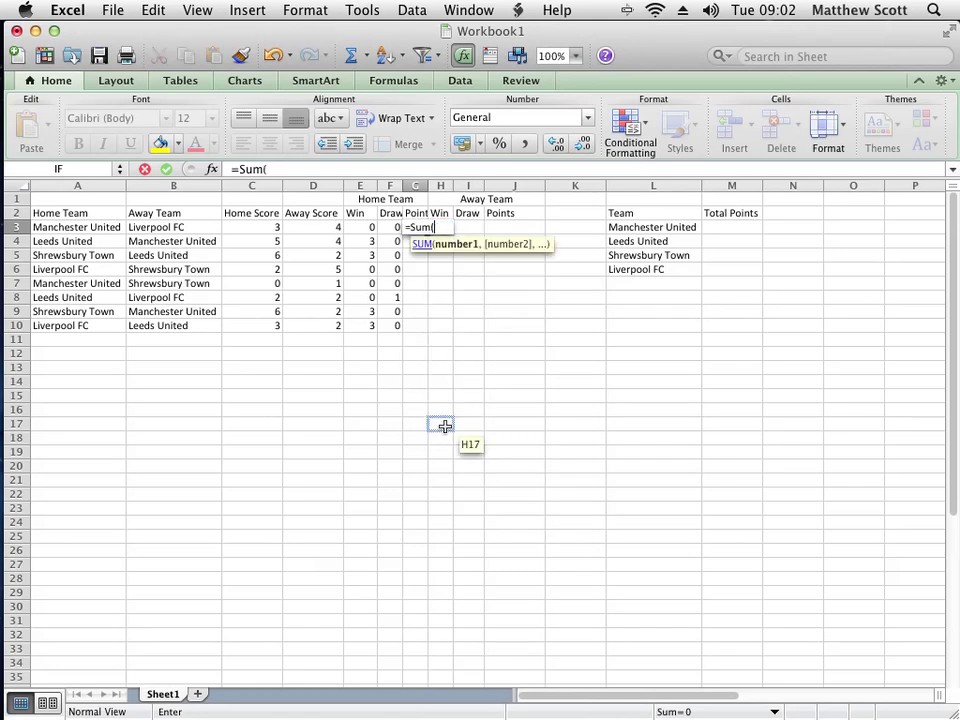
pyautogui.press('Left')
pyautogui.press('Left')
pyautogui.hotkey('shift', 'Right')
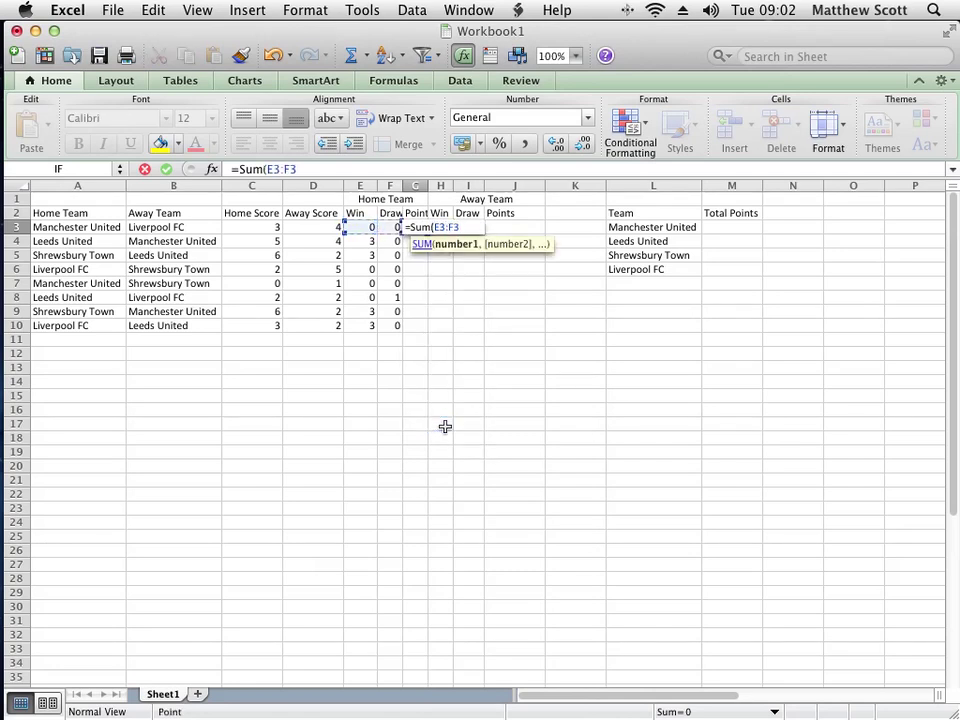
pyautogui.write(')')
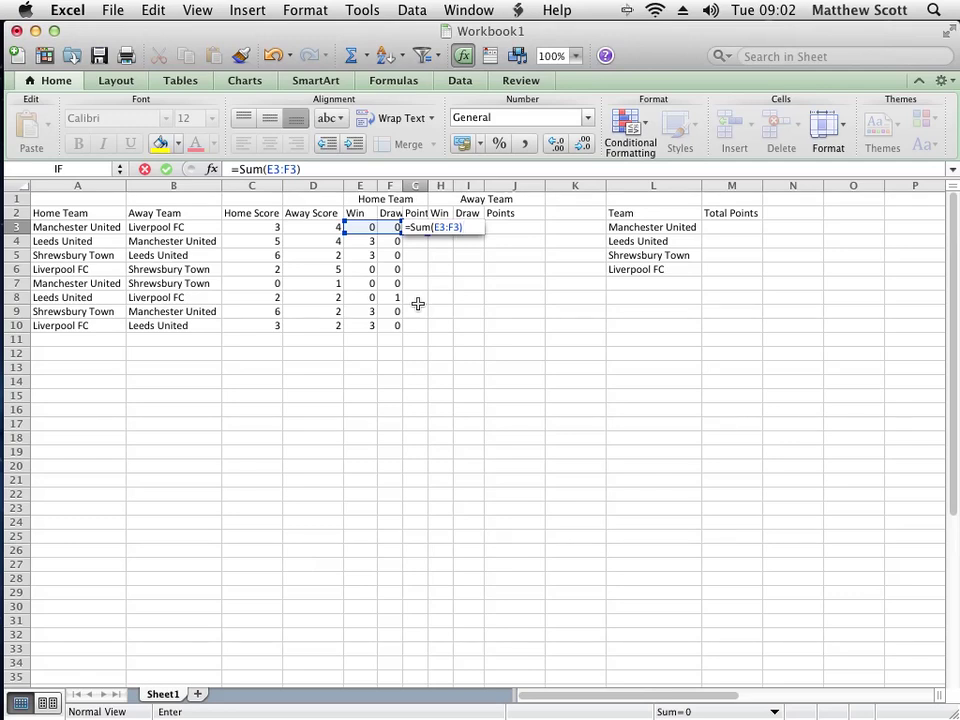
pyautogui.press('Return')
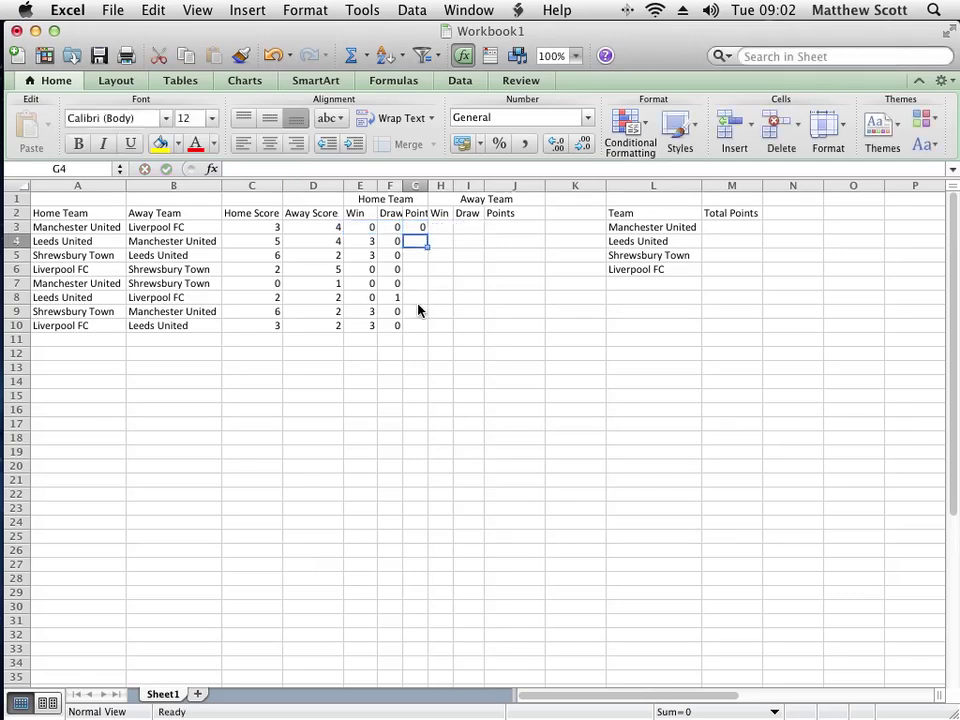
pyautogui.press('Up')
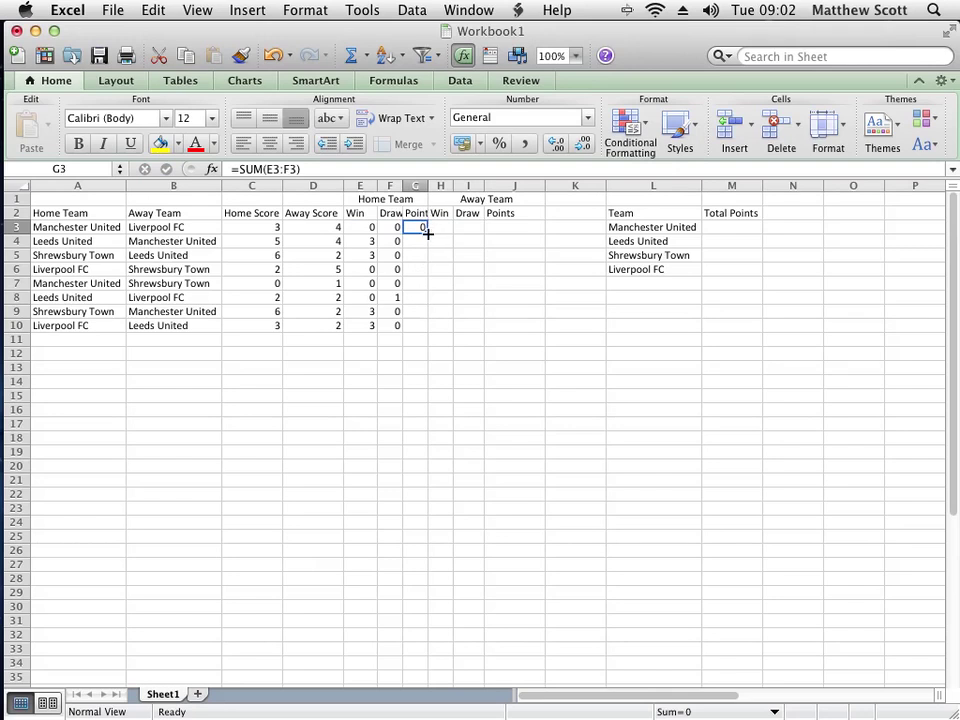
pyautogui.moveTo(427, 232); pyautogui.dragTo(428, 325)
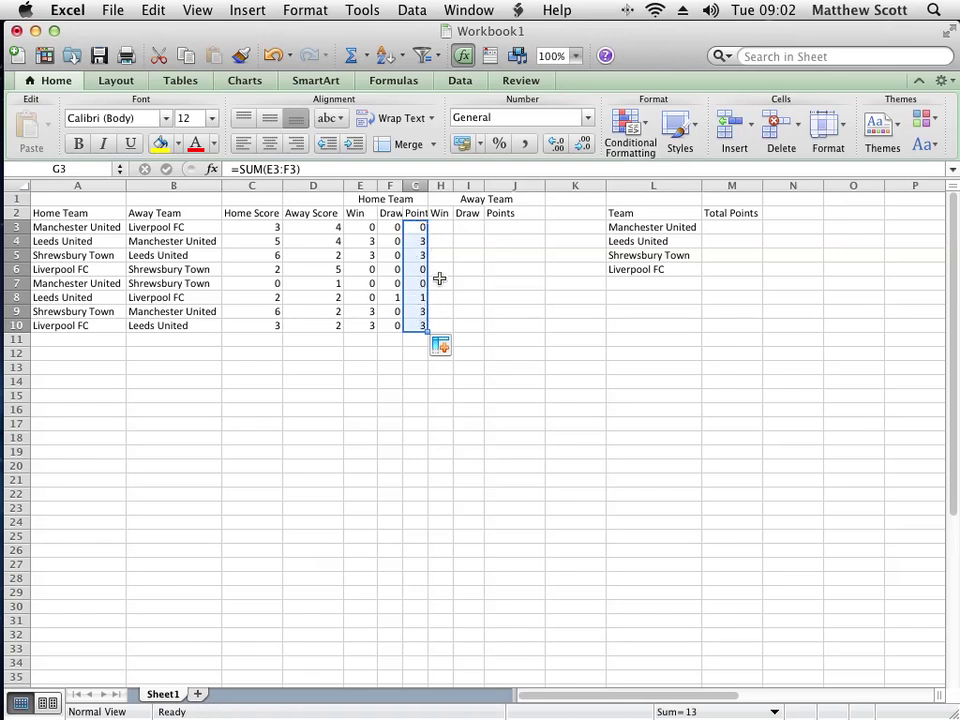
# Copy the Win formulas from E3:E10 and paste them into H3:H10.
pyautogui.click(443, 227)
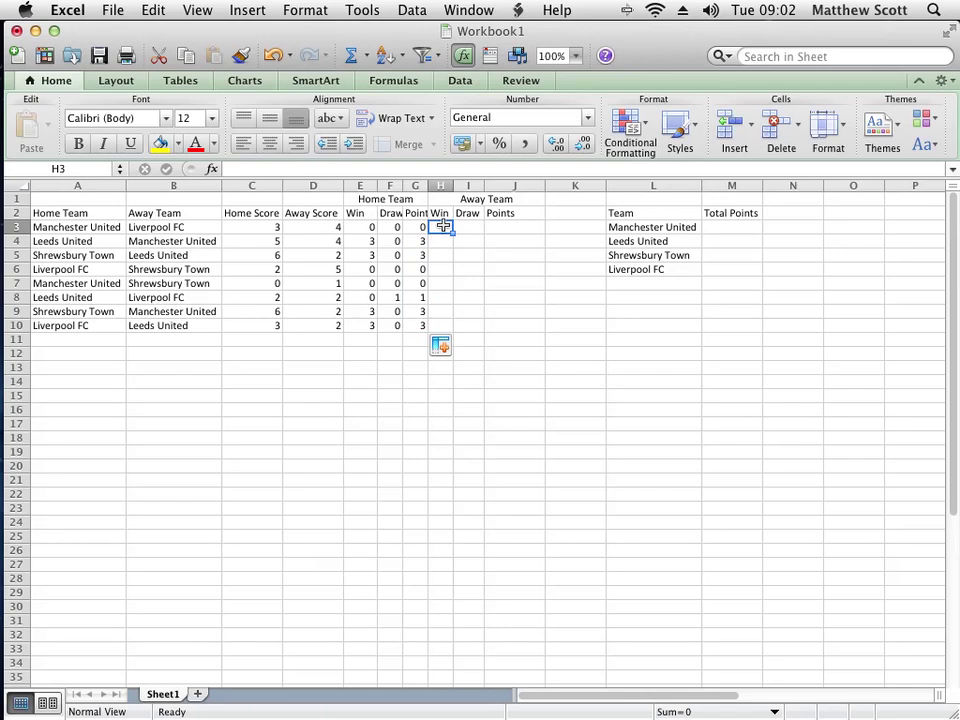
pyautogui.click(366, 227)
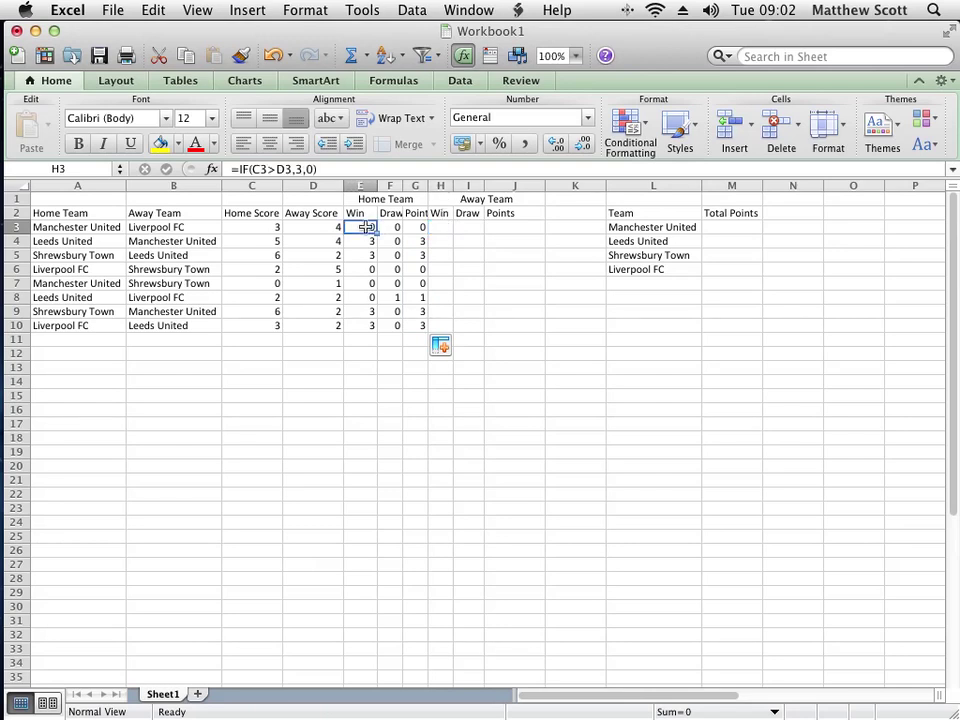
pyautogui.moveTo(366, 227); pyautogui.dragTo(372, 327)
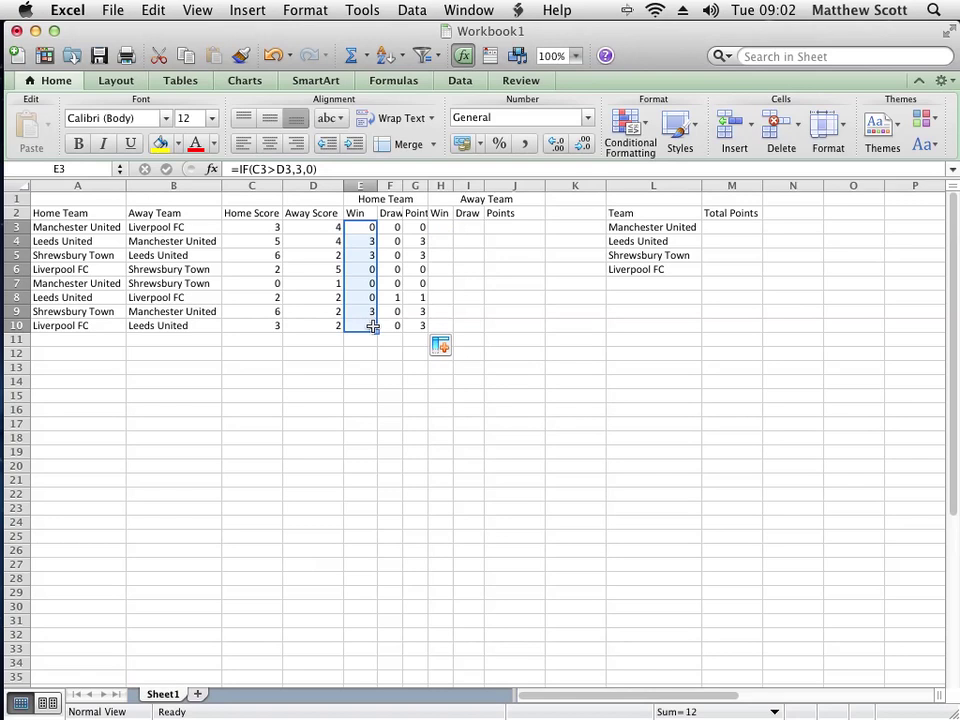
pyautogui.press('super+c')
pyautogui.click(440, 227)
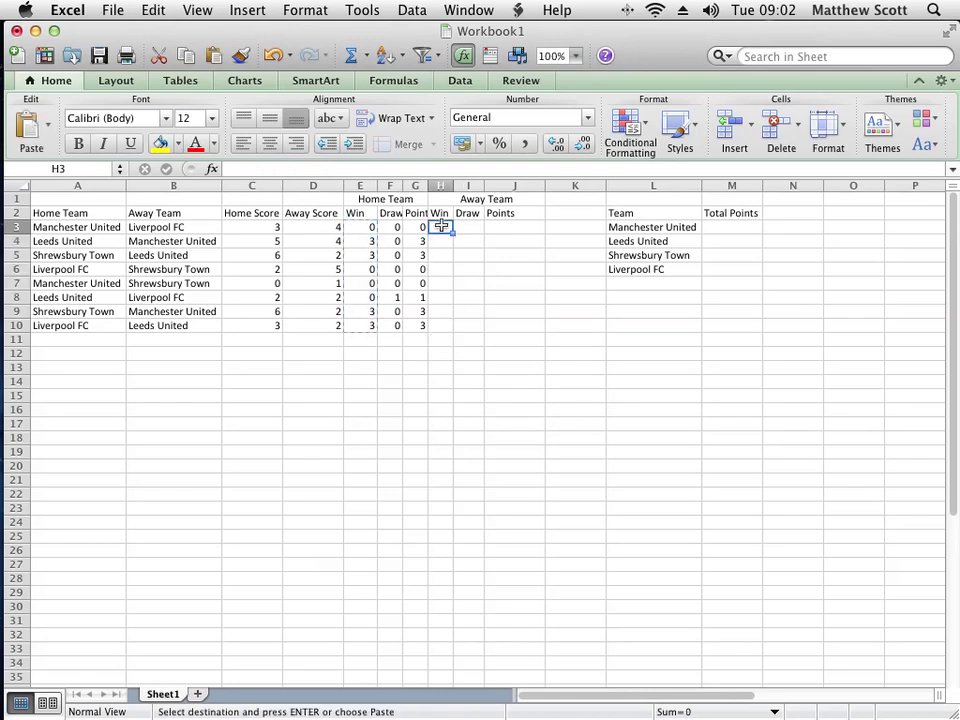
pyautogui.press('super+v')
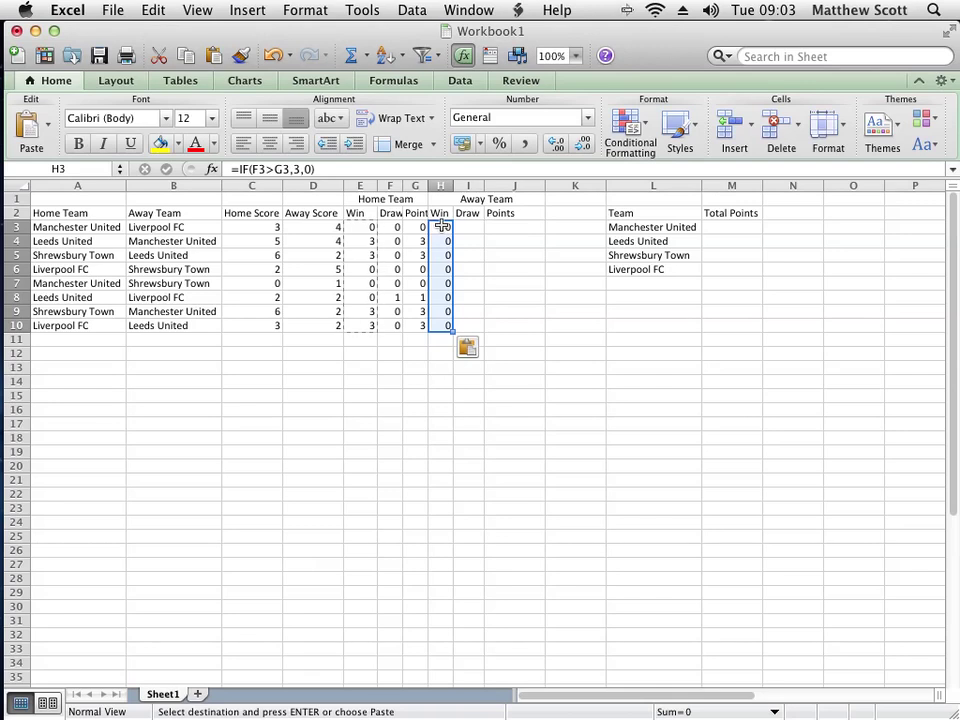
pyautogui.scroll(-8, 441, 226)
pyautogui.scroll(5, 441, 226)
pyautogui.scroll(2, 441, 226)
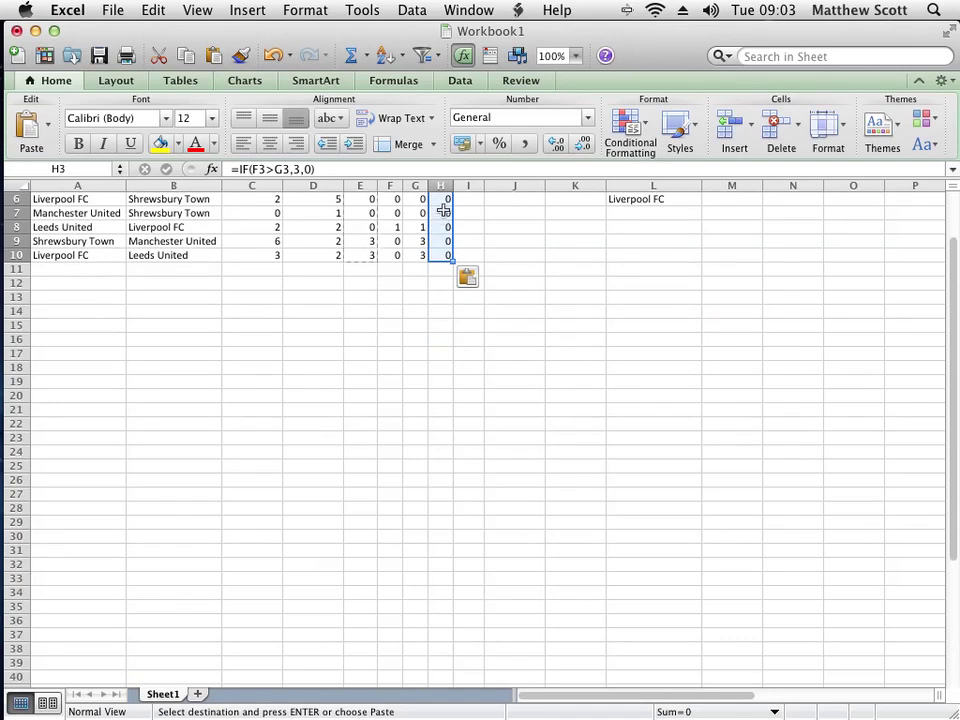
pyautogui.scroll(3, 441, 226)
pyautogui.click(441, 205)
pyautogui.click(441, 213)
pyautogui.click(441, 227)
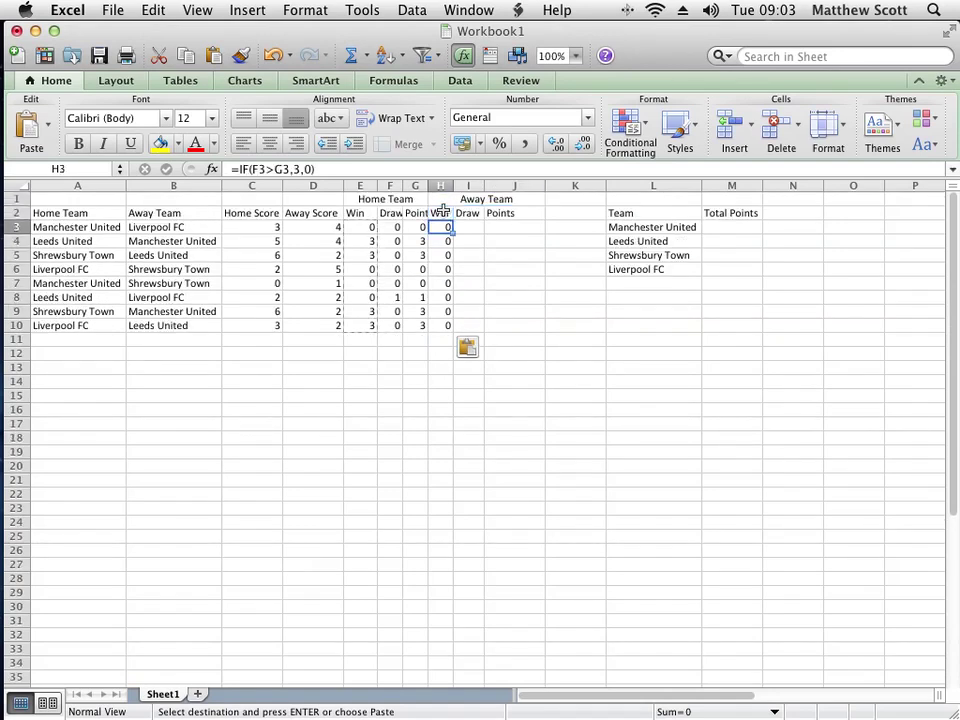
# Change H3 to =IF(D3>C3,3,0) and fill it down through H10.
pyautogui.click(318, 169)
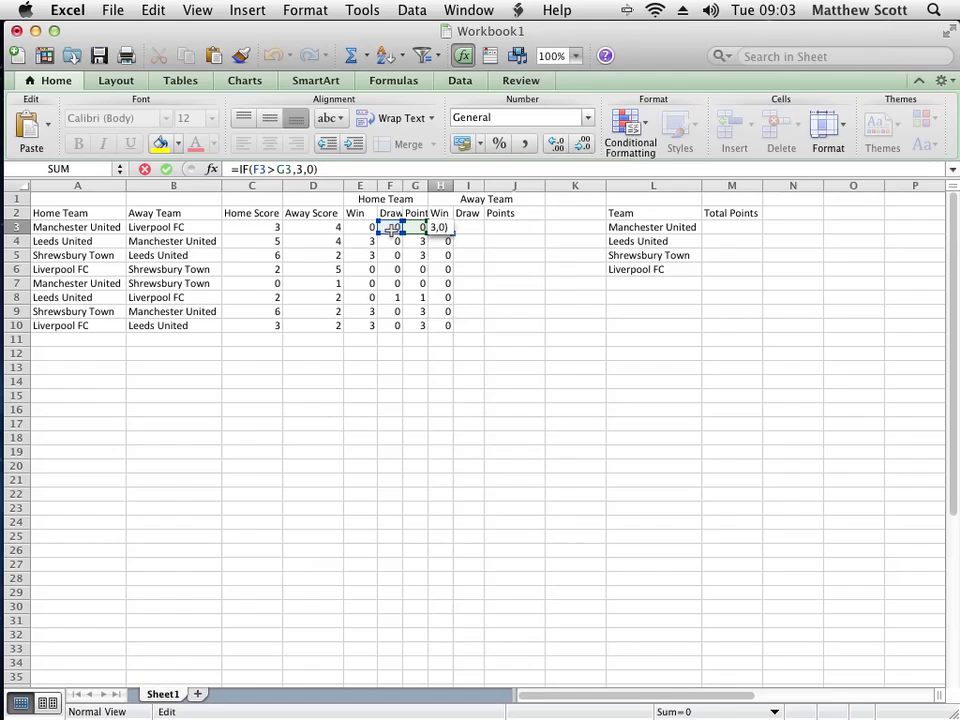
pyautogui.moveTo(392, 236); pyautogui.dragTo(307, 229)
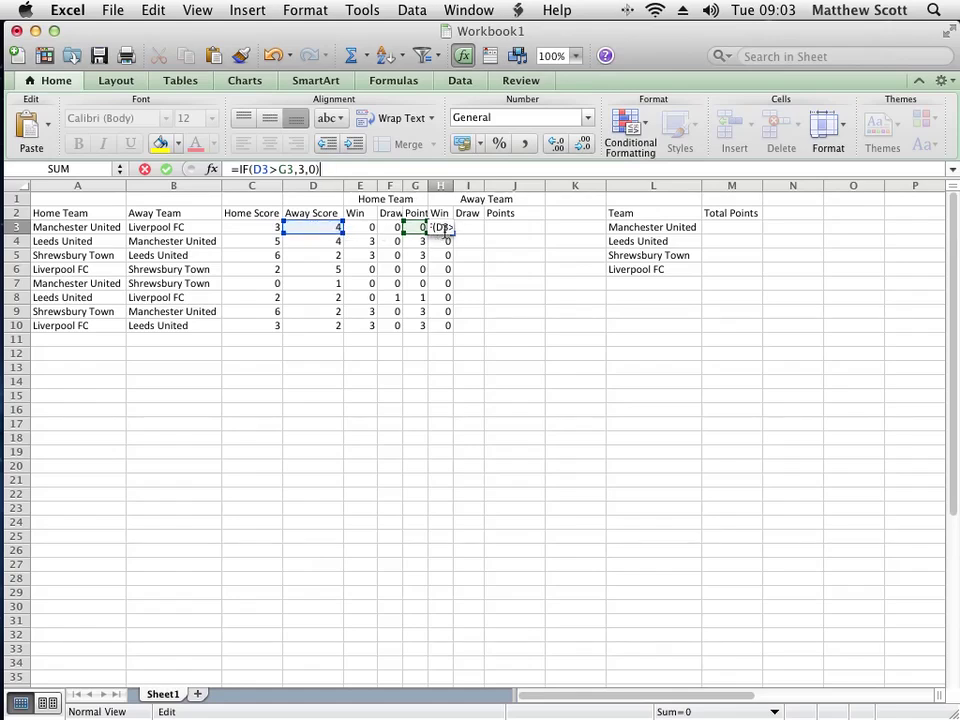
pyautogui.press('Return')
pyautogui.press('Up')
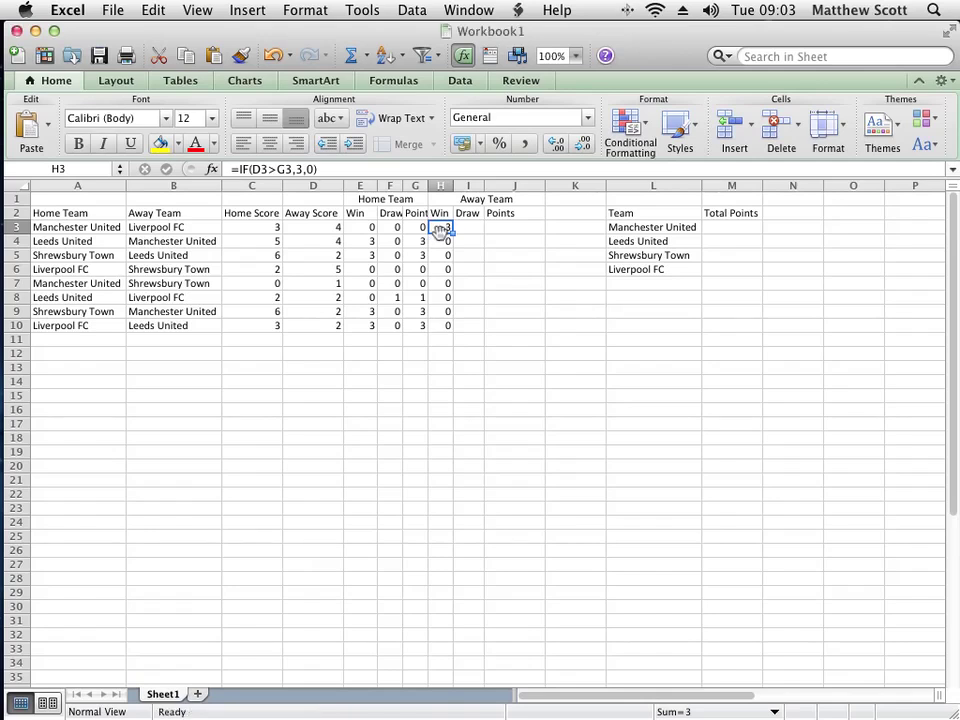
pyautogui.moveTo(440, 231); pyautogui.dragTo(257, 240)
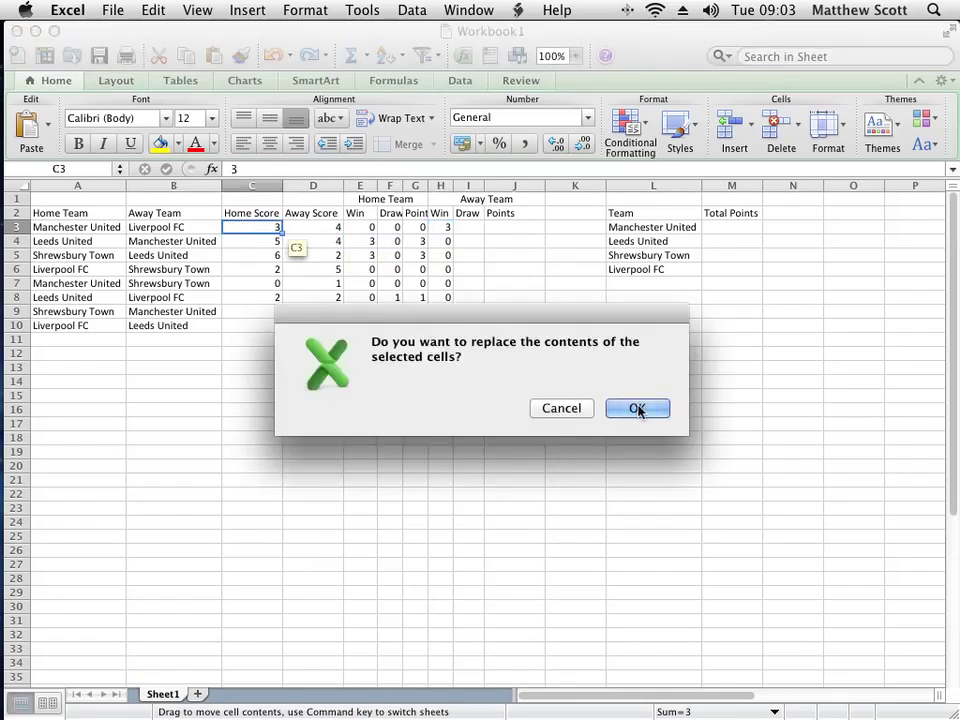
pyautogui.click(574, 409)
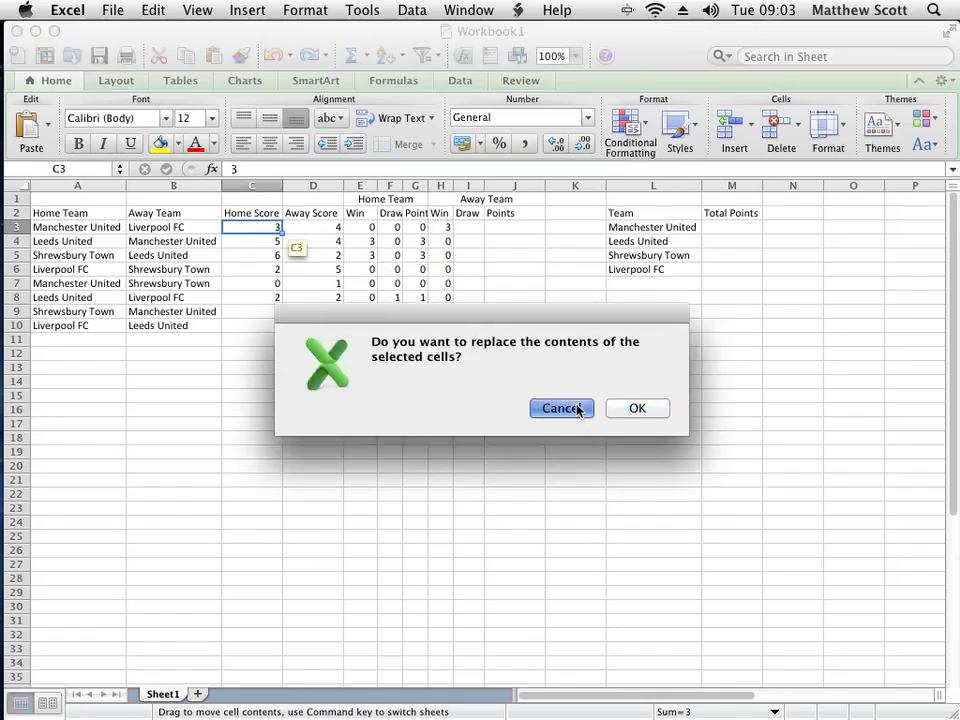
pyautogui.click(285, 169)
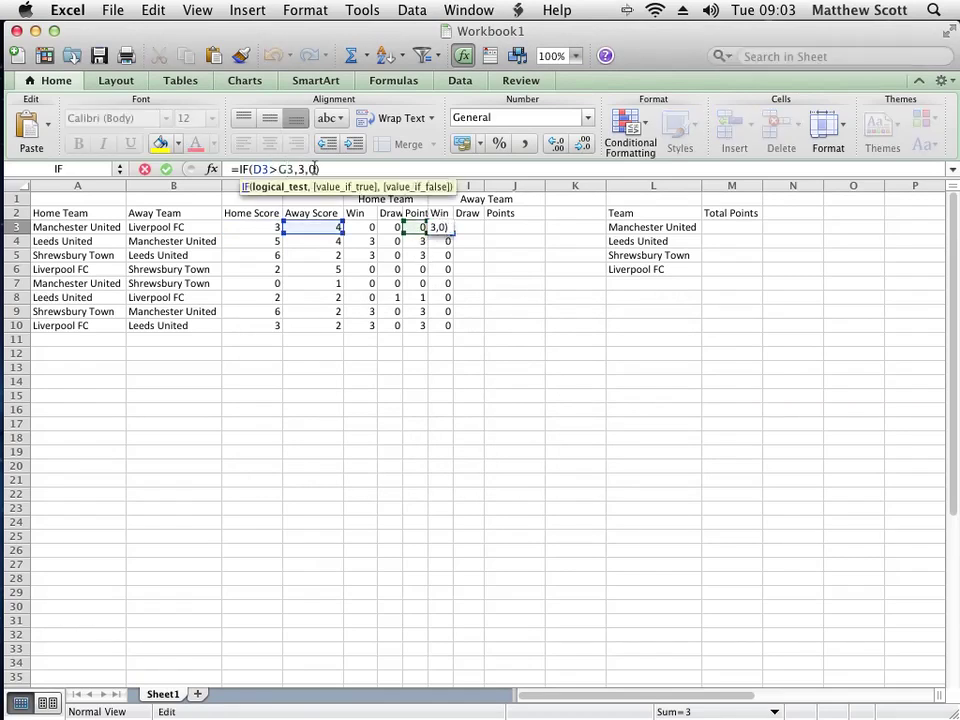
pyautogui.press('BackSpace')
pyautogui.write('C')
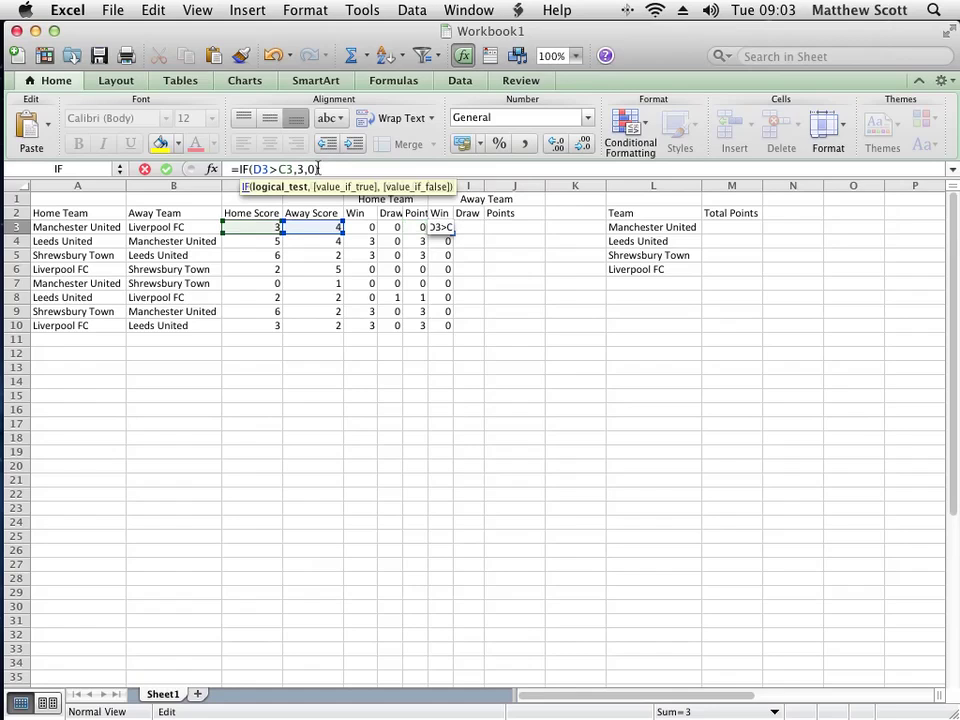
pyautogui.press('Return')
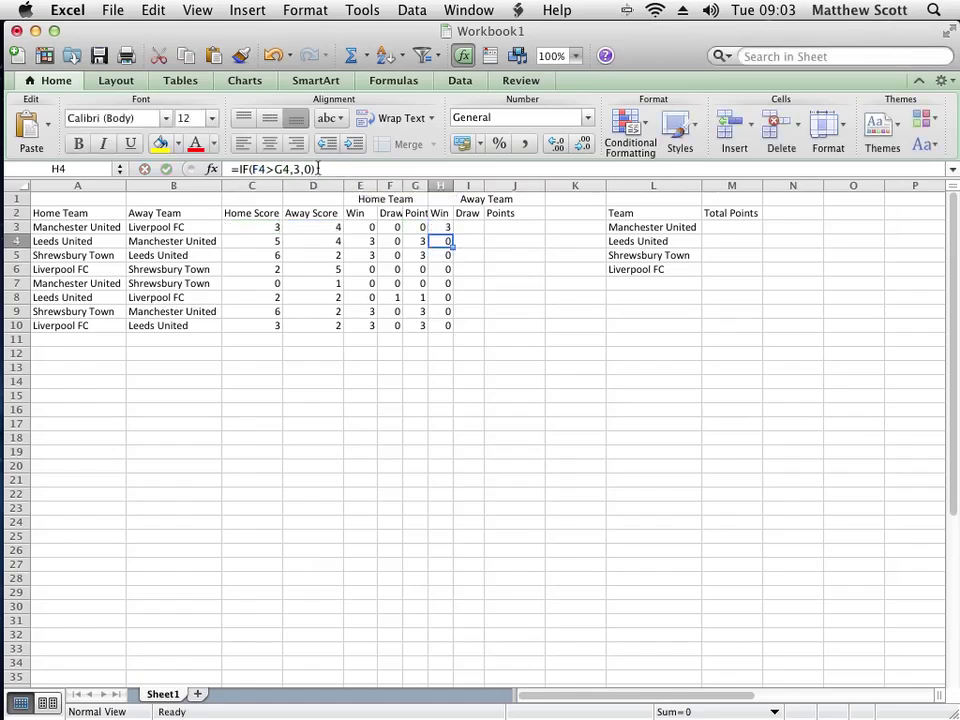
pyautogui.press('Up')
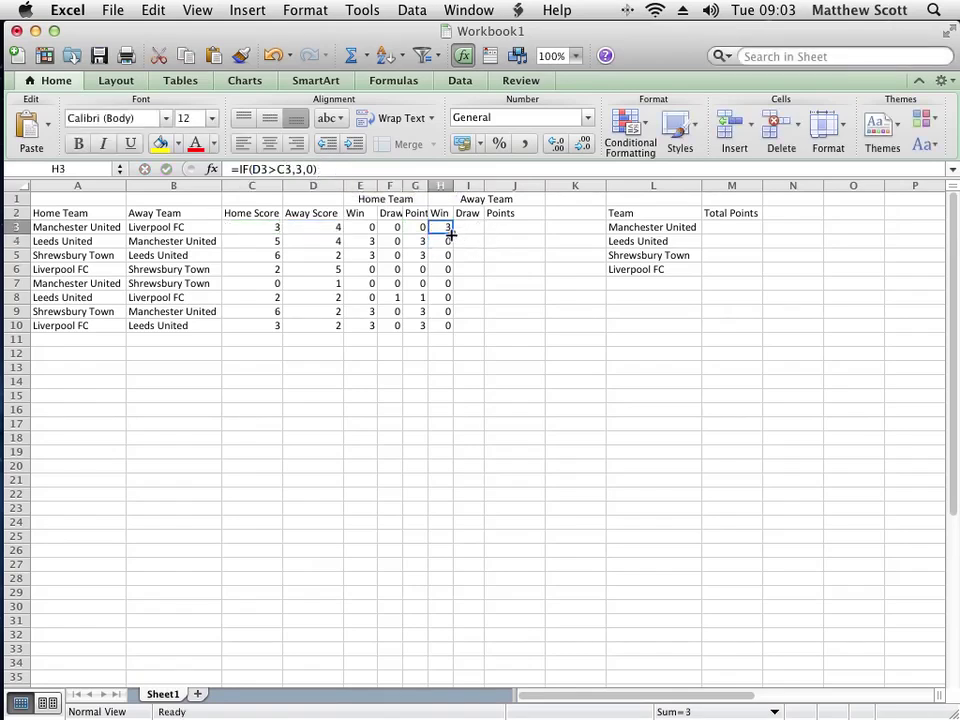
pyautogui.moveTo(452, 231); pyautogui.dragTo(452, 332)
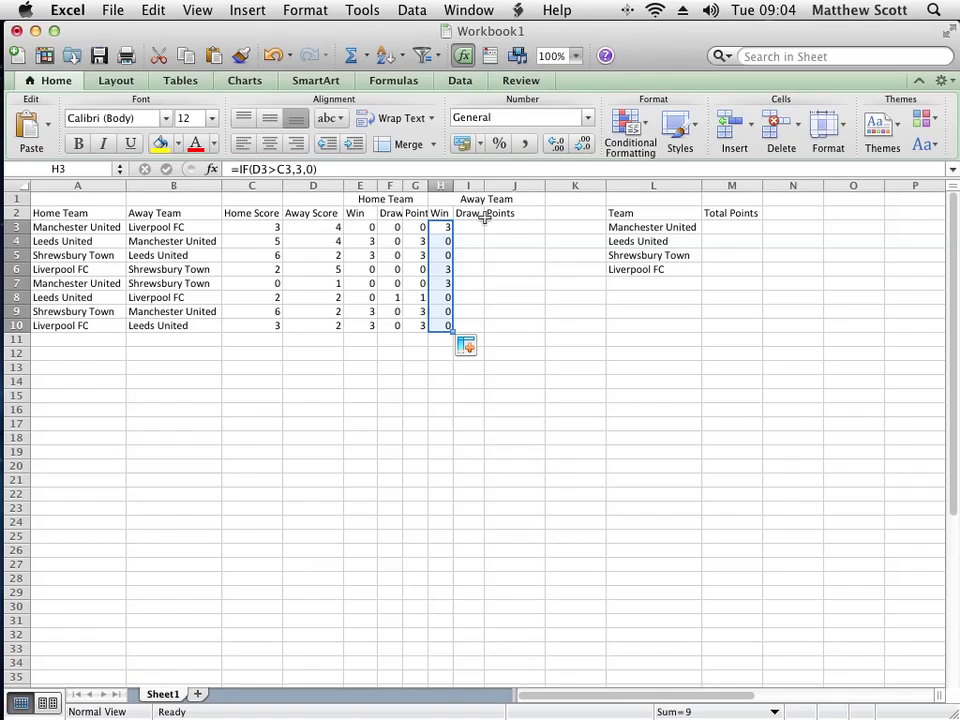
# Enter a formula in I3 referencing the home Draw cell F3 and fill it down to I10.
pyautogui.click(475, 228)
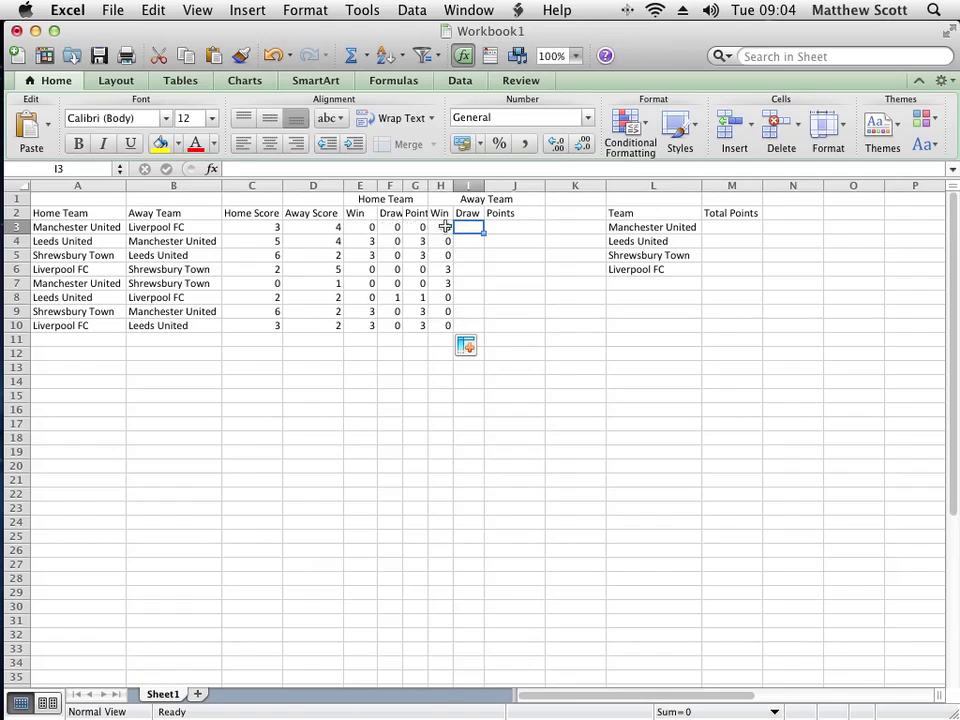
pyautogui.write('=')
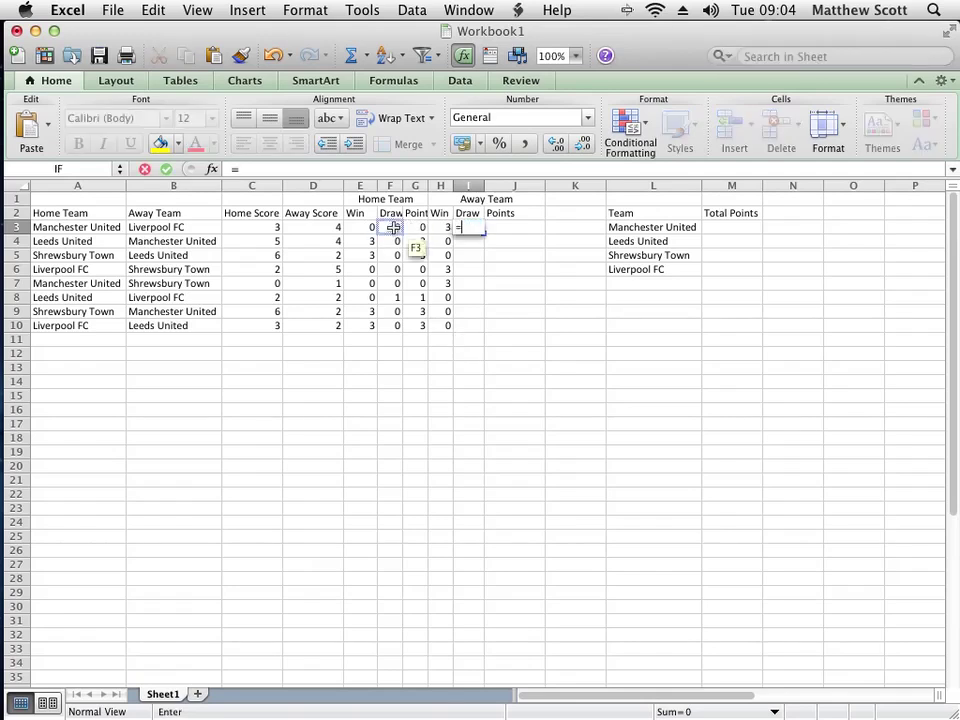
pyautogui.click(399, 227)
pyautogui.press('Return')
pyautogui.click(472, 227)
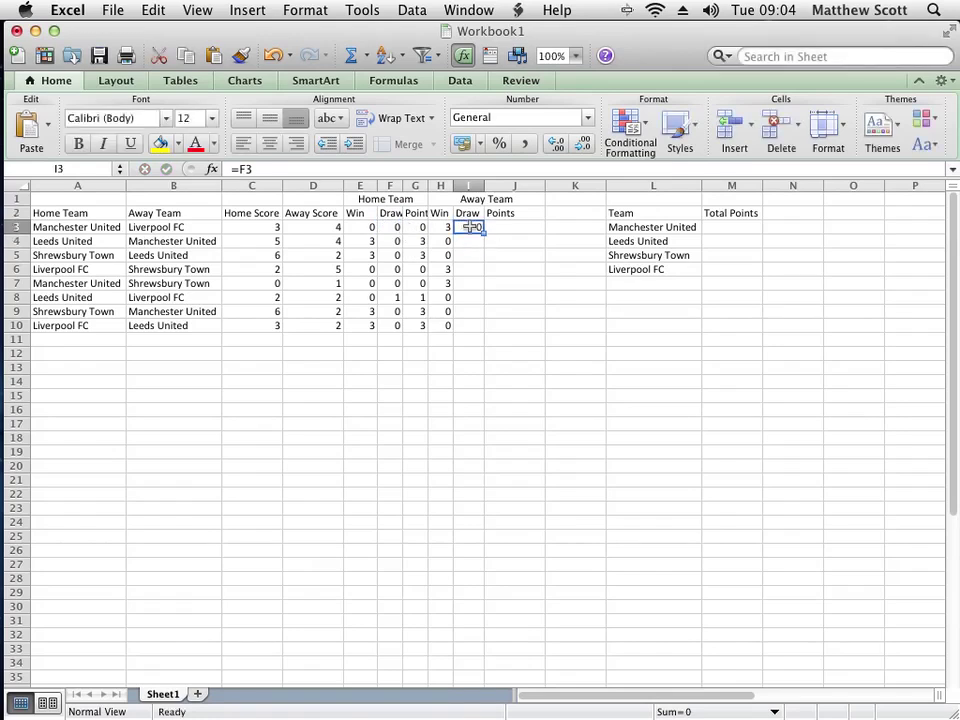
pyautogui.moveTo(481, 230); pyautogui.dragTo(481, 330)
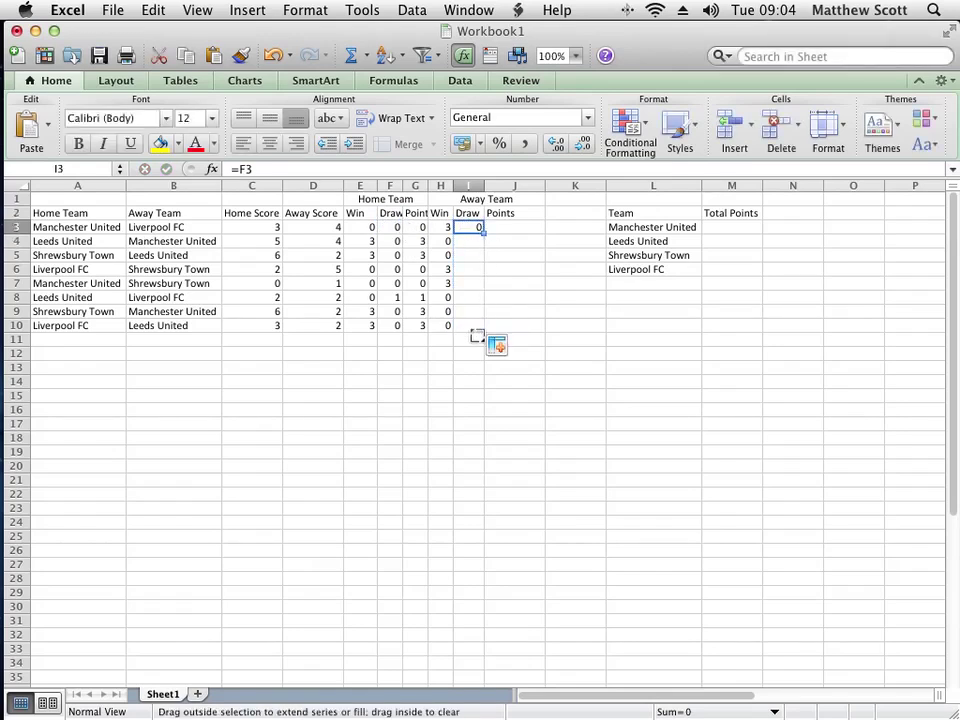
pyautogui.click(519, 296)
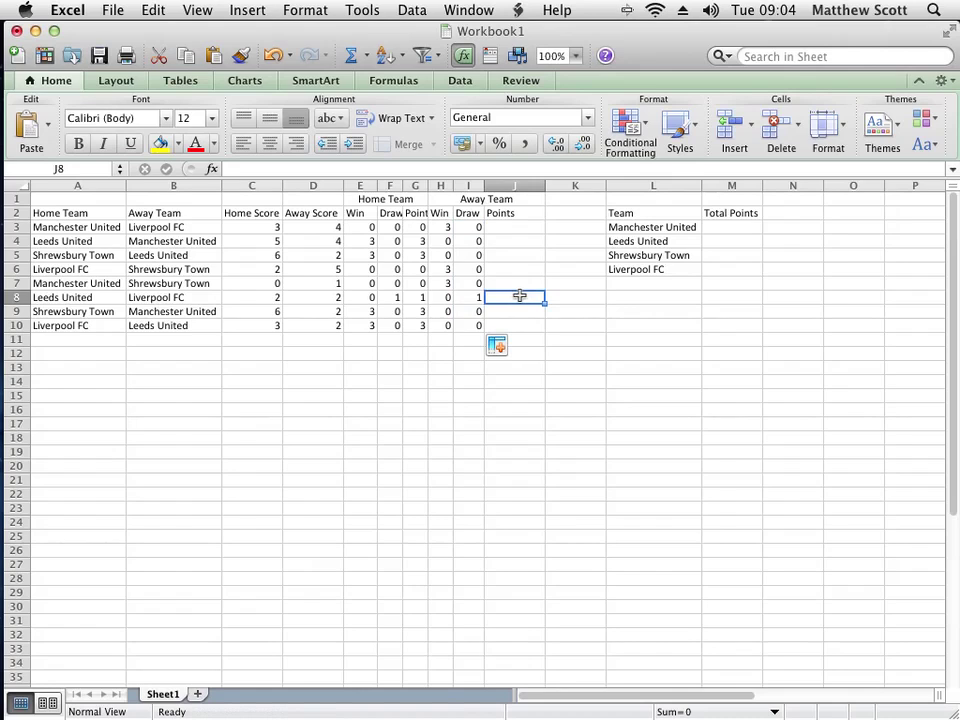
# Rewrite I3 as =IF(D3=C3,1,0) and copy it down to I10.
pyautogui.click(465, 228)
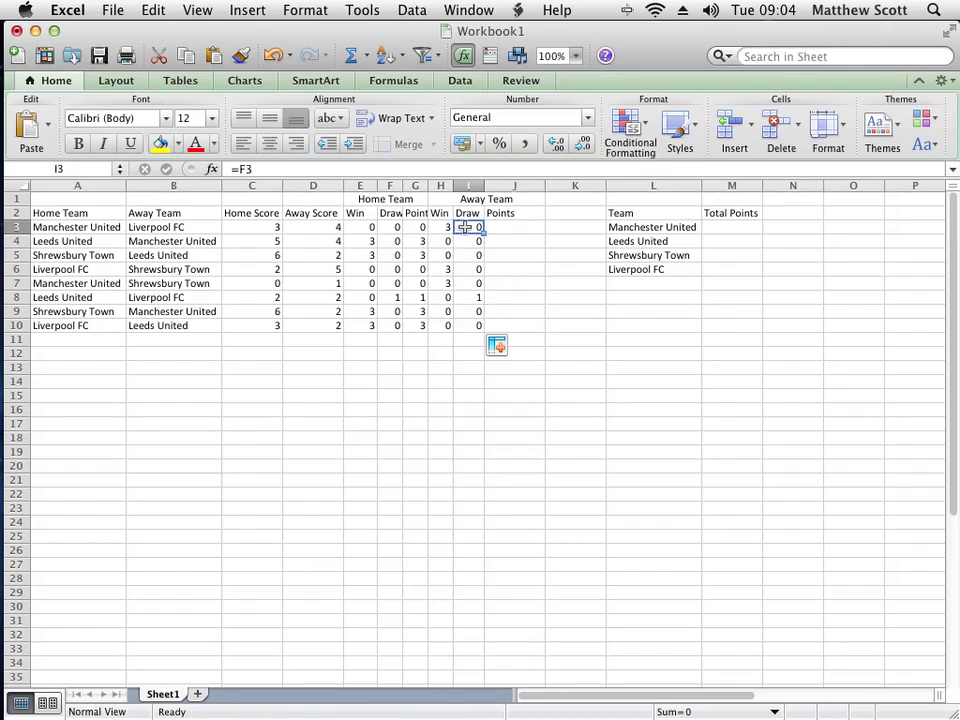
pyautogui.write('=if(')
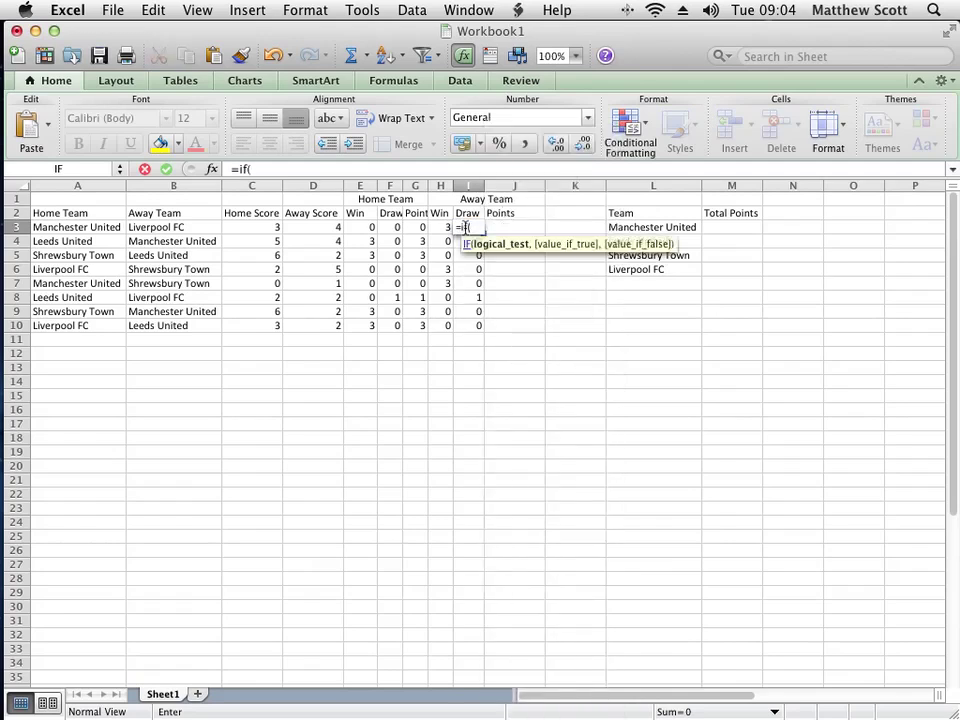
pyautogui.click(300, 232)
pyautogui.write('=')
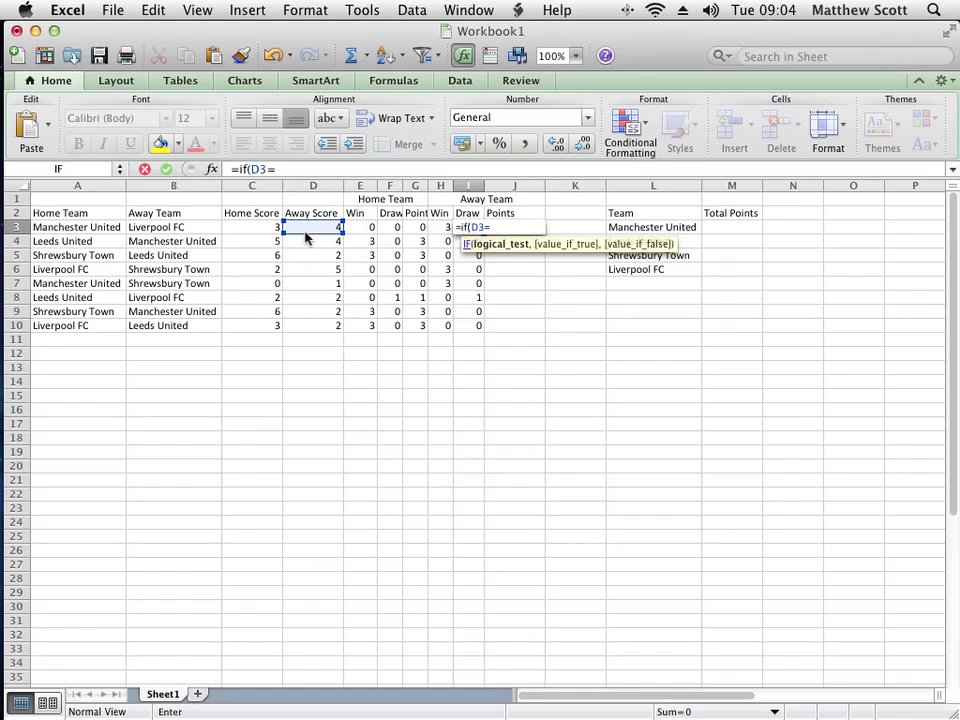
pyautogui.click(262, 227)
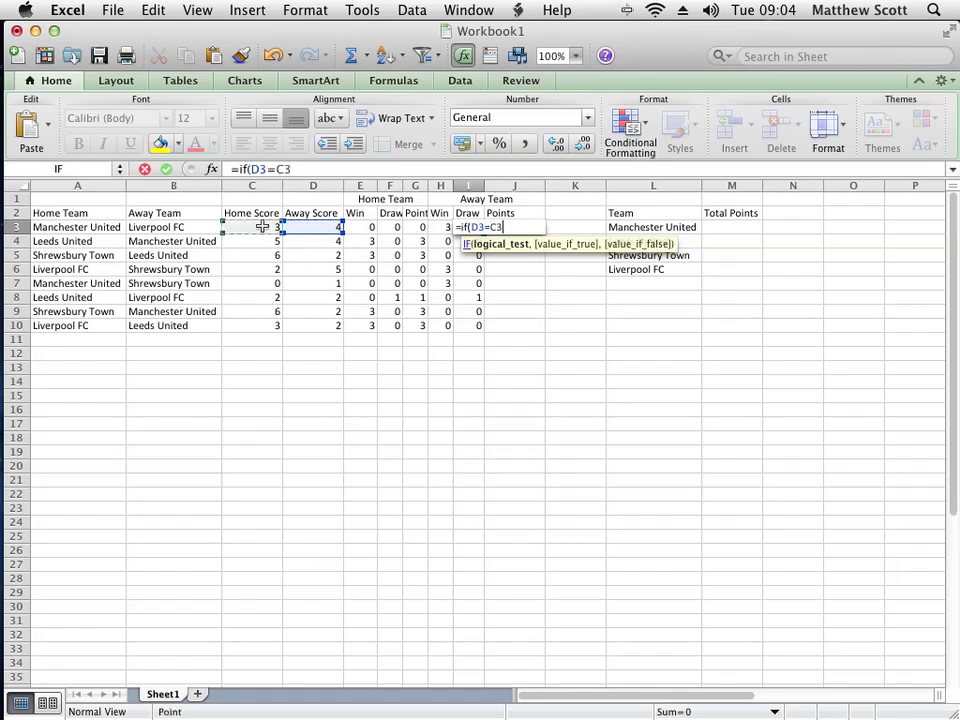
pyautogui.write(',1,')
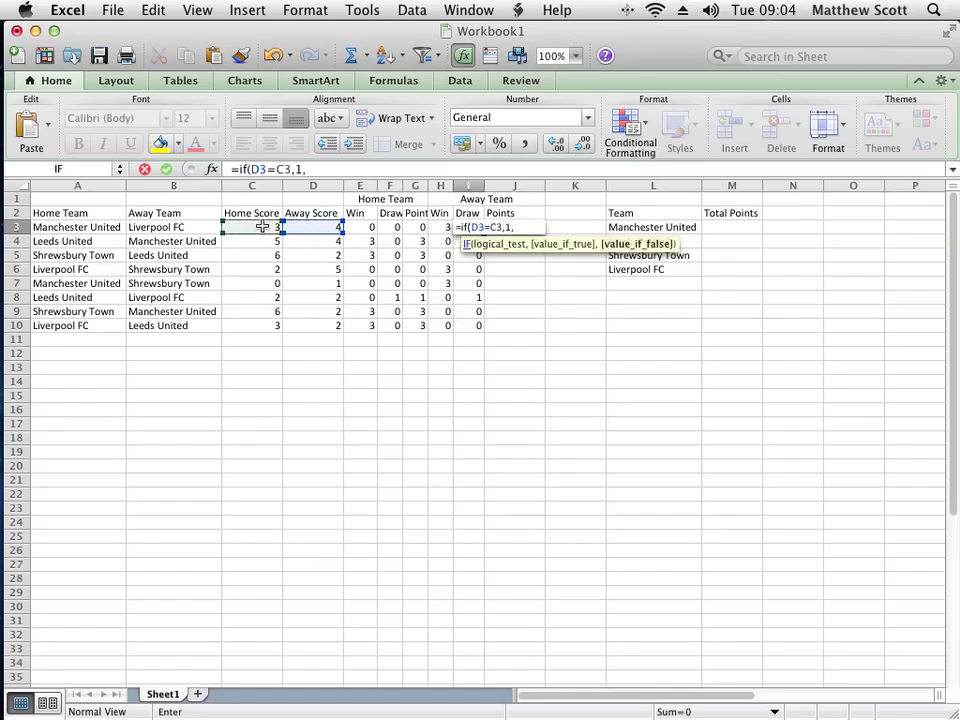
pyautogui.write('0)')
pyautogui.press('Return')
pyautogui.press('Up')
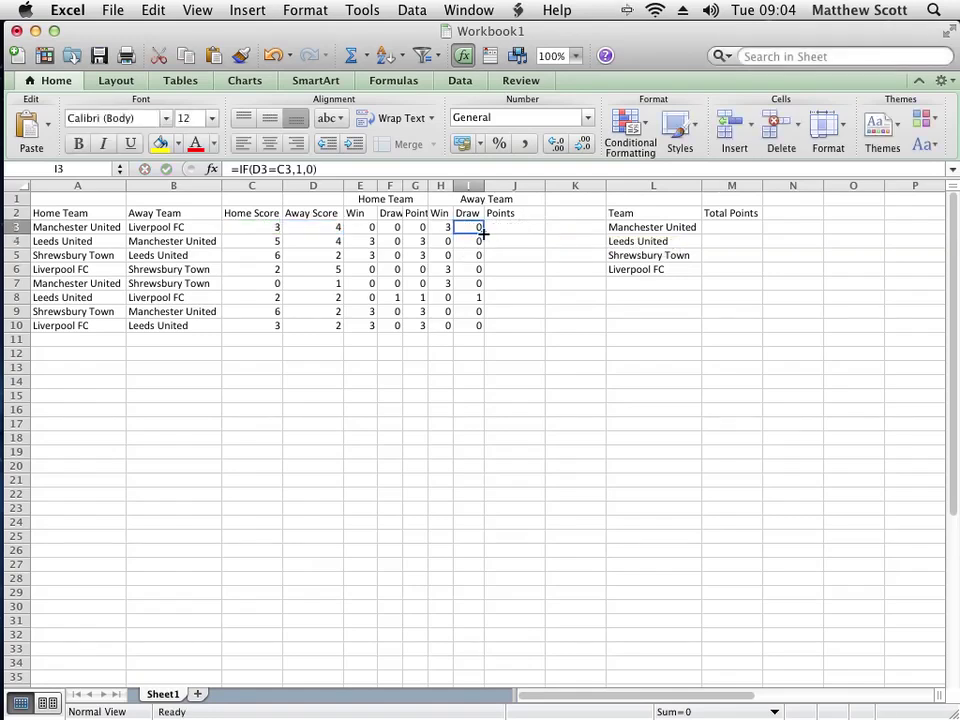
pyautogui.moveTo(483, 233); pyautogui.dragTo(486, 330)
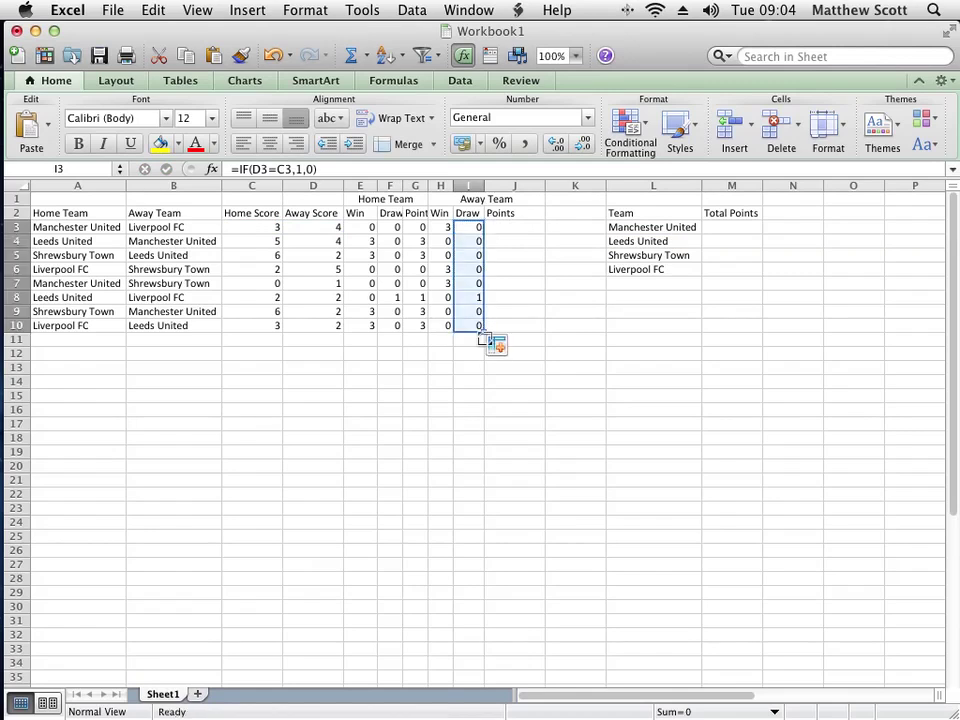
# Start a Points formula in J3 from the away Win cell H3, backing out of a stray J4 entry.
pyautogui.click(507, 225)
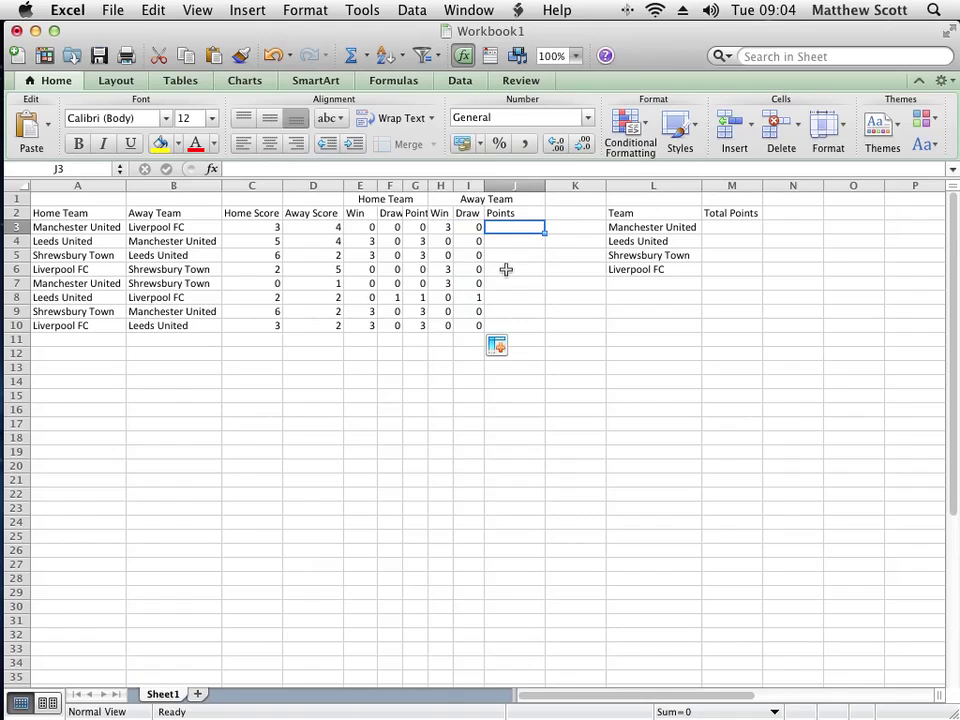
pyautogui.write('=')
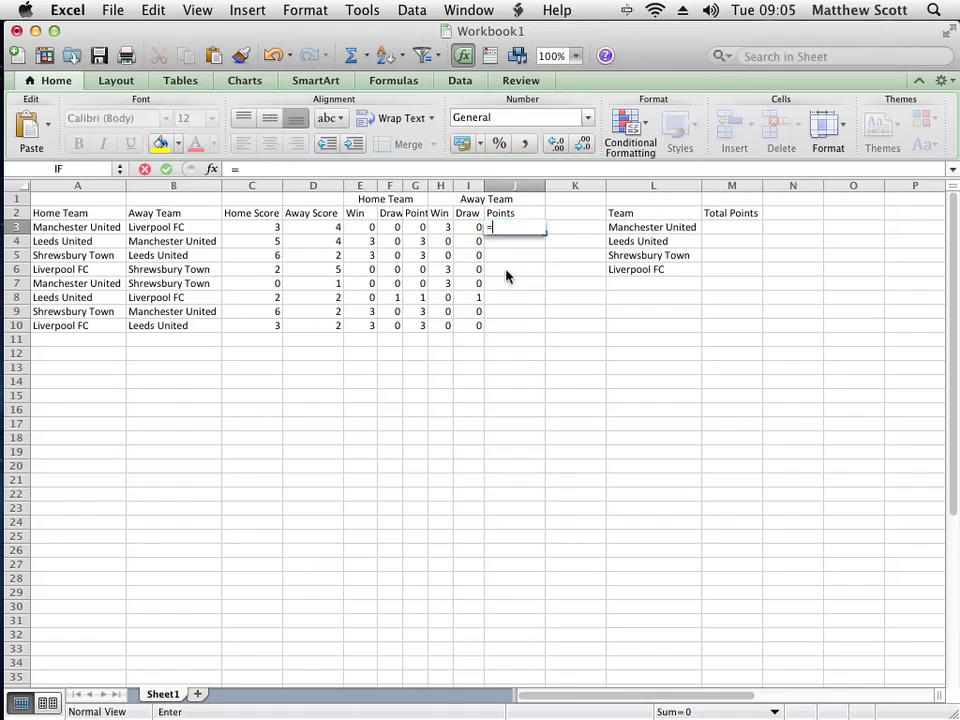
pyautogui.press('Left')
pyautogui.press('Left')
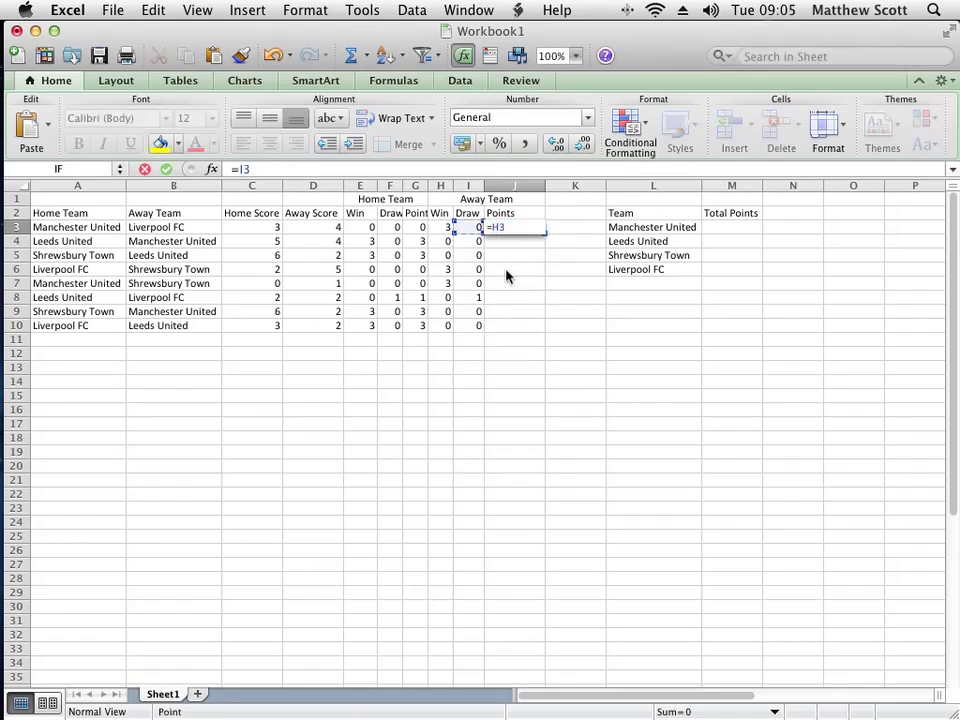
pyautogui.press('Return')
pyautogui.write('=')
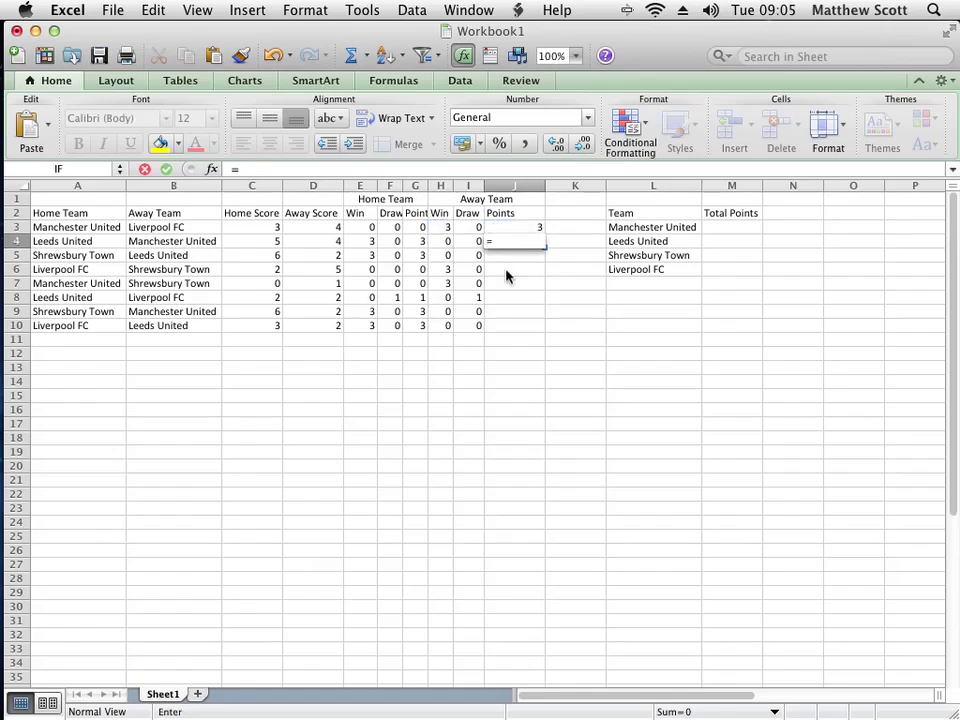
pyautogui.press('Up')
pyautogui.press('Up')
pyautogui.press('Down')
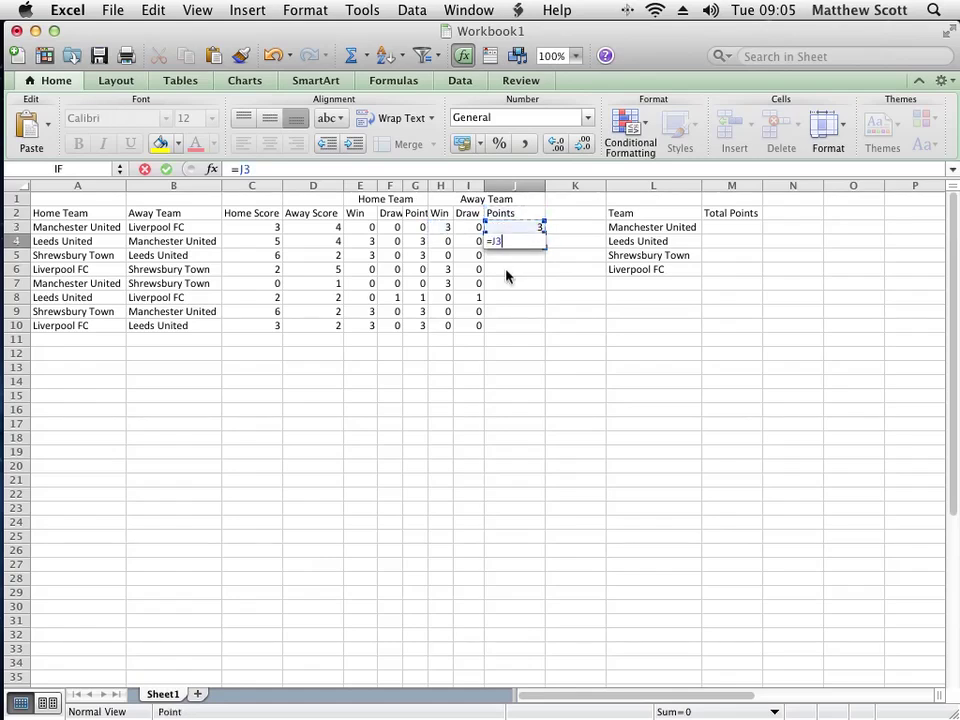
pyautogui.hotkey('ctrl', 'Return')
pyautogui.press('Up')
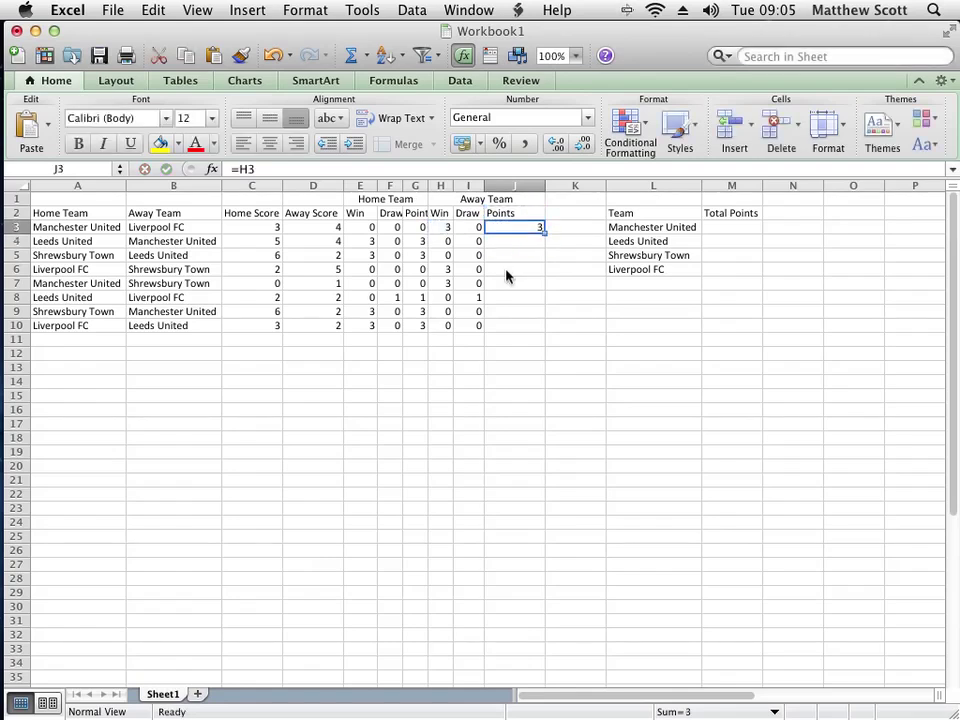
# Enter =H3+I3 in J3 and fill it down to J10.
pyautogui.write('=')
pyautogui.press('Left')
pyautogui.press('Left')
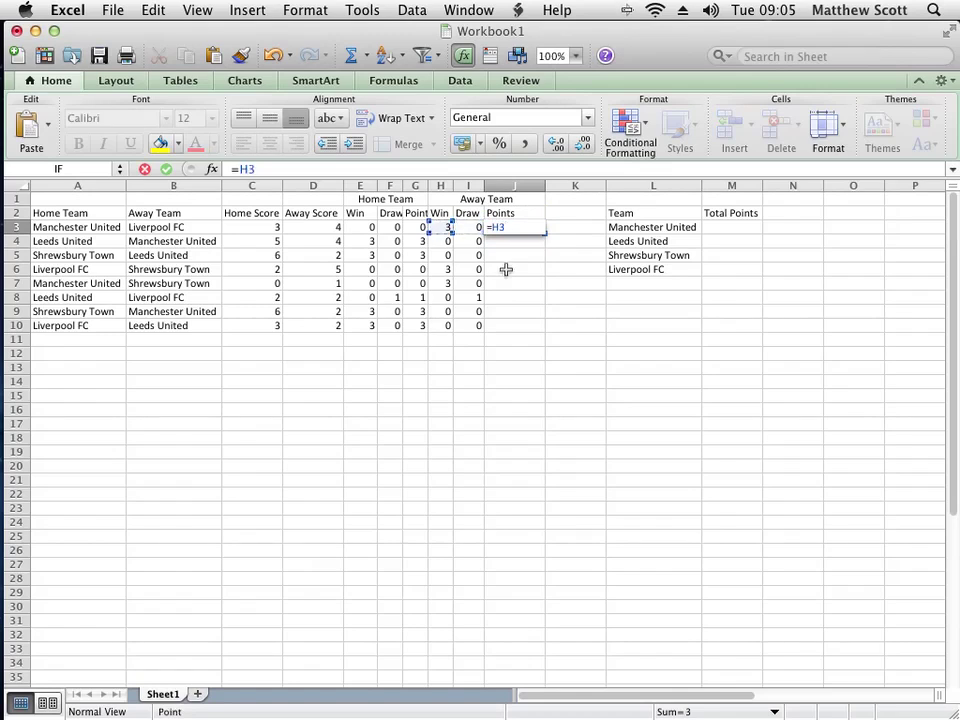
pyautogui.write('+')
pyautogui.press('Left')
pyautogui.press('Return')
pyautogui.press('Up')
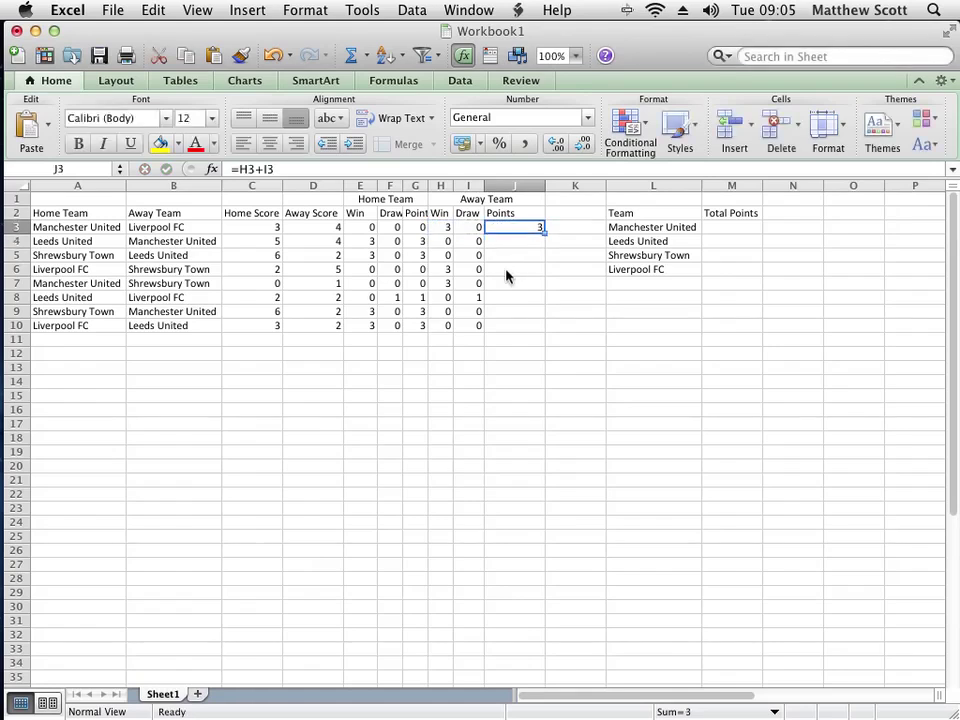
pyautogui.moveTo(543, 231); pyautogui.dragTo(548, 334)
pyautogui.click(526, 369)
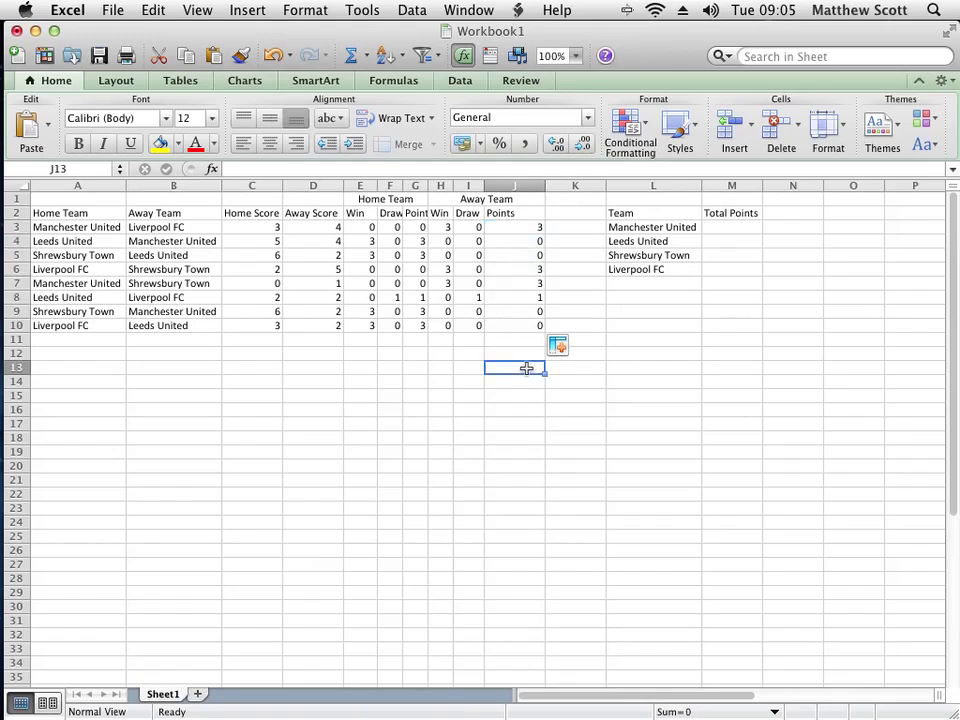
# Inspect the Win, Draw and Points formulas and copy the E3:J10 result block.
pyautogui.click(358, 214)
pyautogui.click(389, 213)
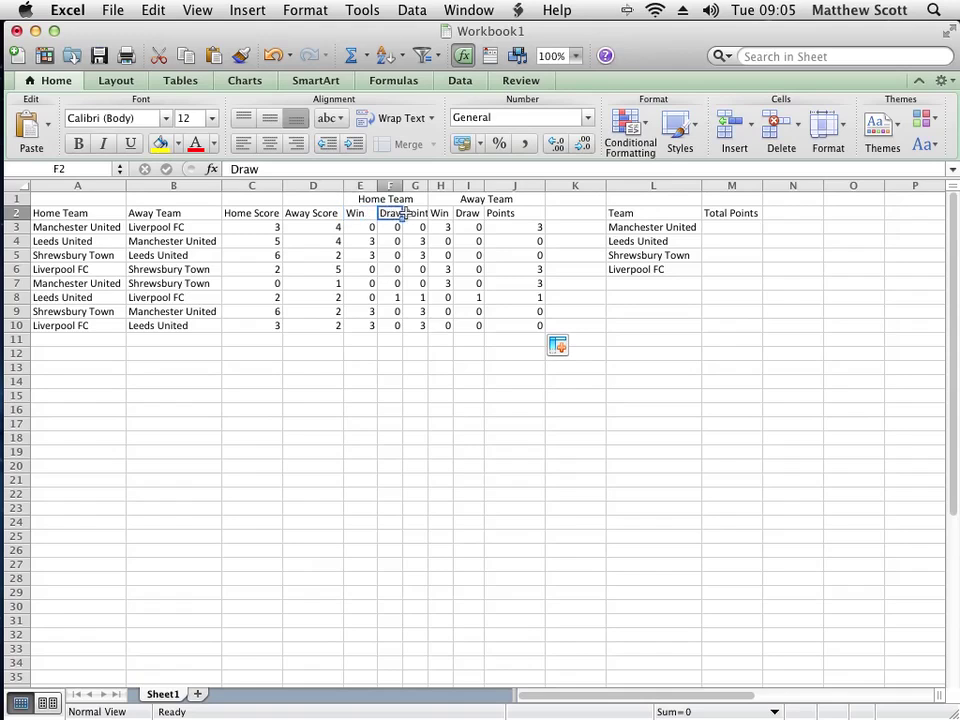
pyautogui.click(419, 228)
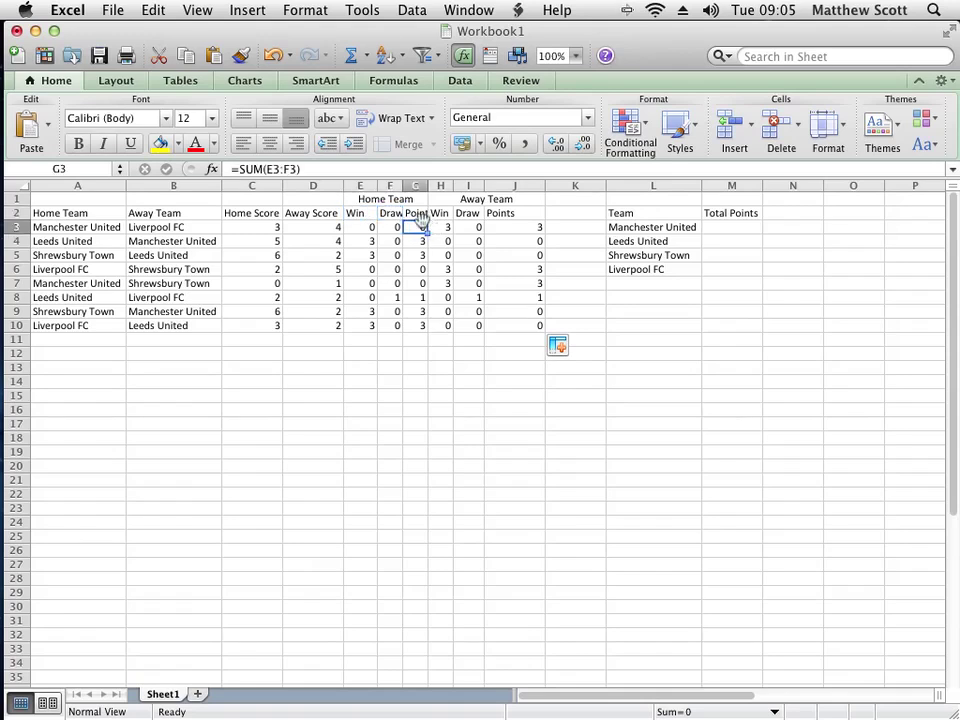
pyautogui.click(355, 227)
pyautogui.moveTo(355, 227); pyautogui.dragTo(521, 328)
pyautogui.press('BackSpace')
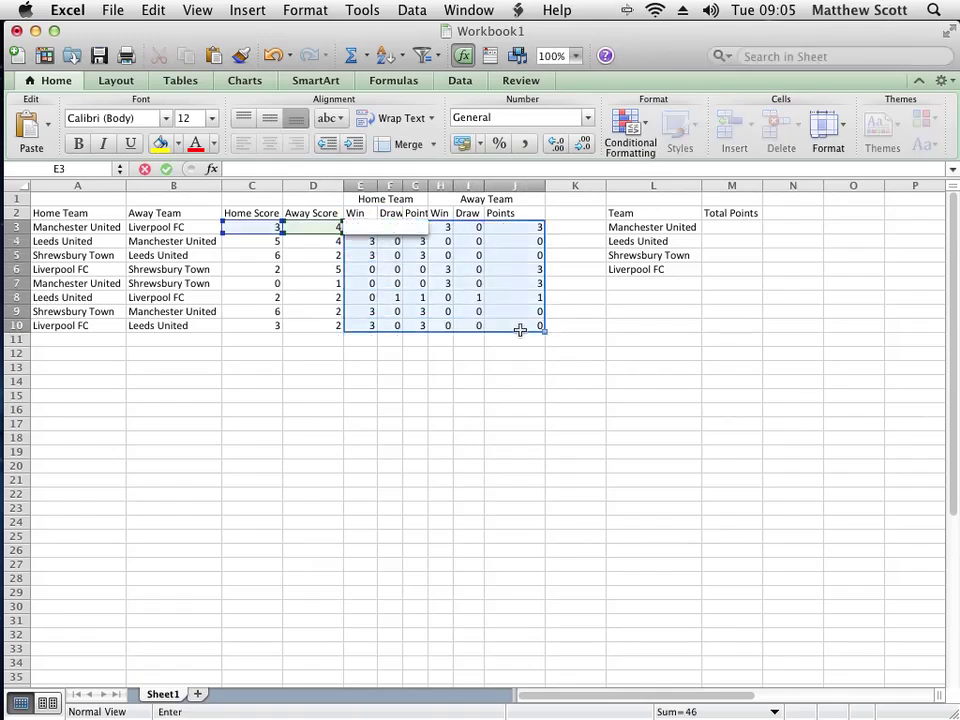
pyautogui.press('Escape')
pyautogui.press('super+c')
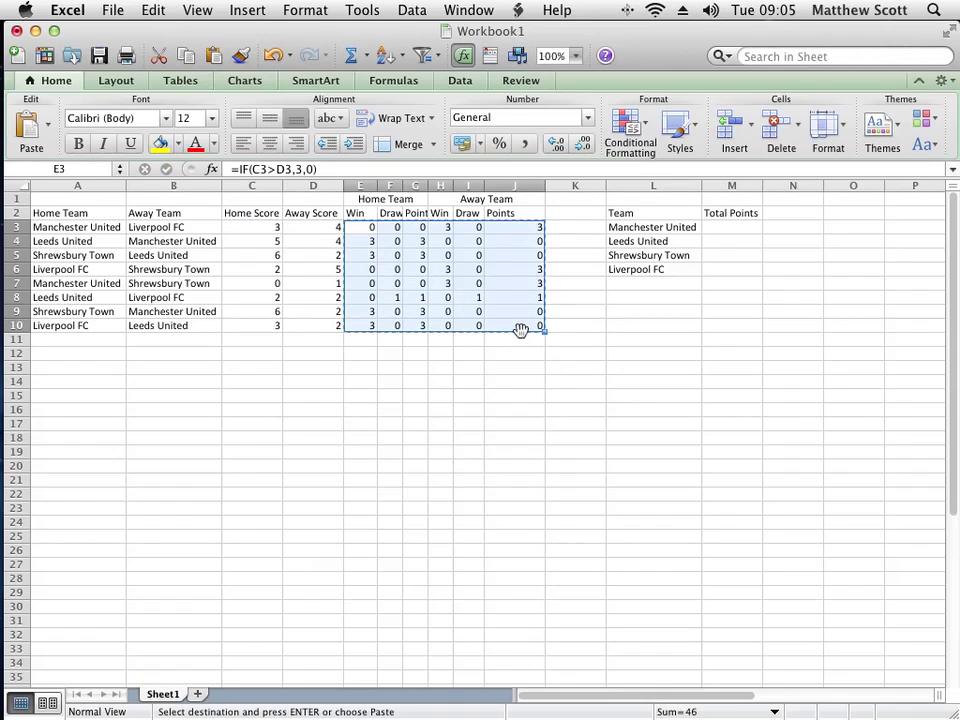
# Replace E3's home Win formula with the plain value 2.
pyautogui.write('2')
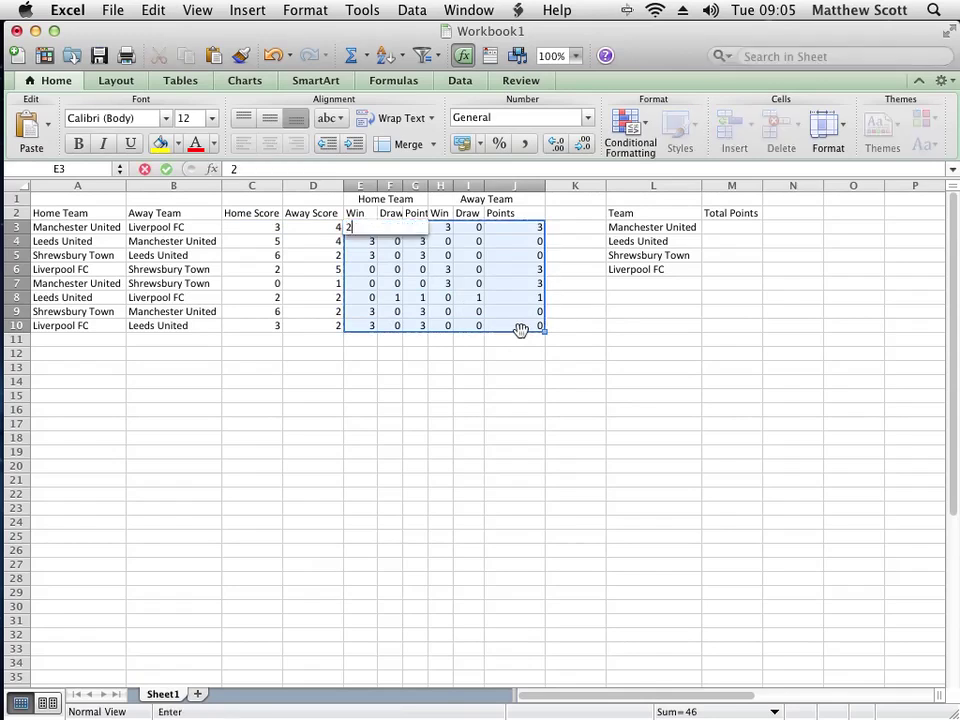
pyautogui.press('Up')
pyautogui.press('Down')
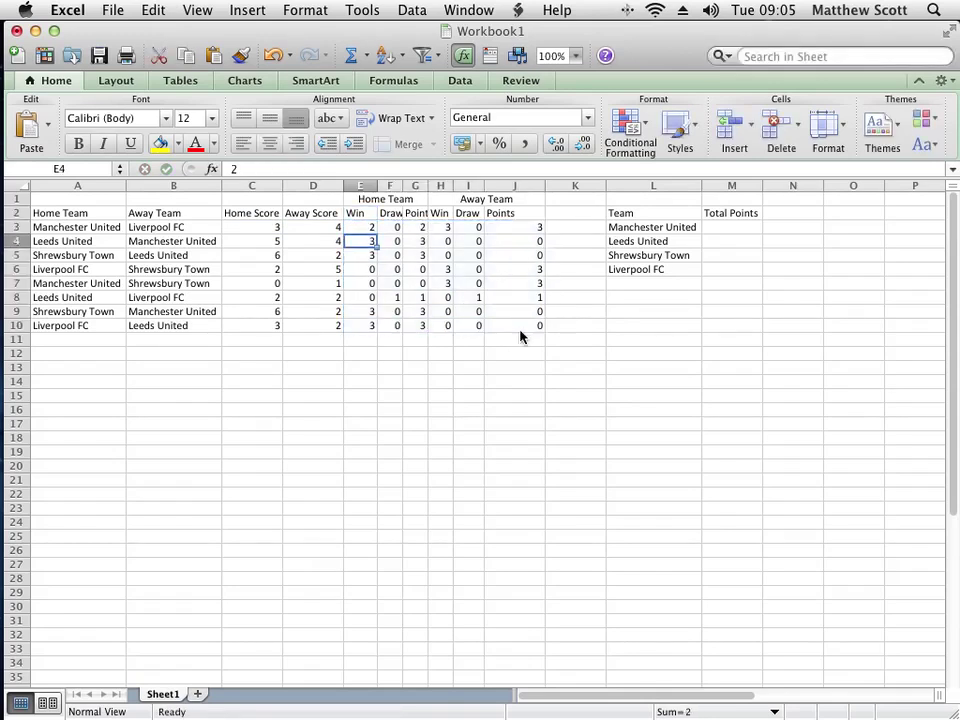
pyautogui.press('Down')
pyautogui.press('Up')
pyautogui.press('Up')
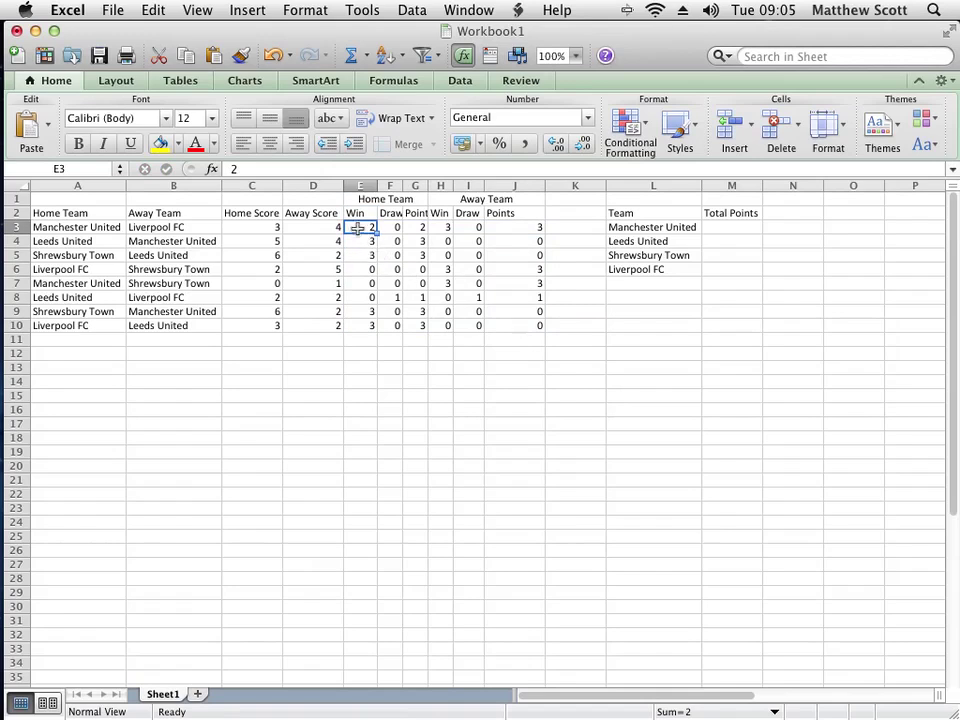
# Select E3:J10 and bring up Delete for it, then cancel without deleting.
pyautogui.moveTo(368, 229); pyautogui.dragTo(531, 330)
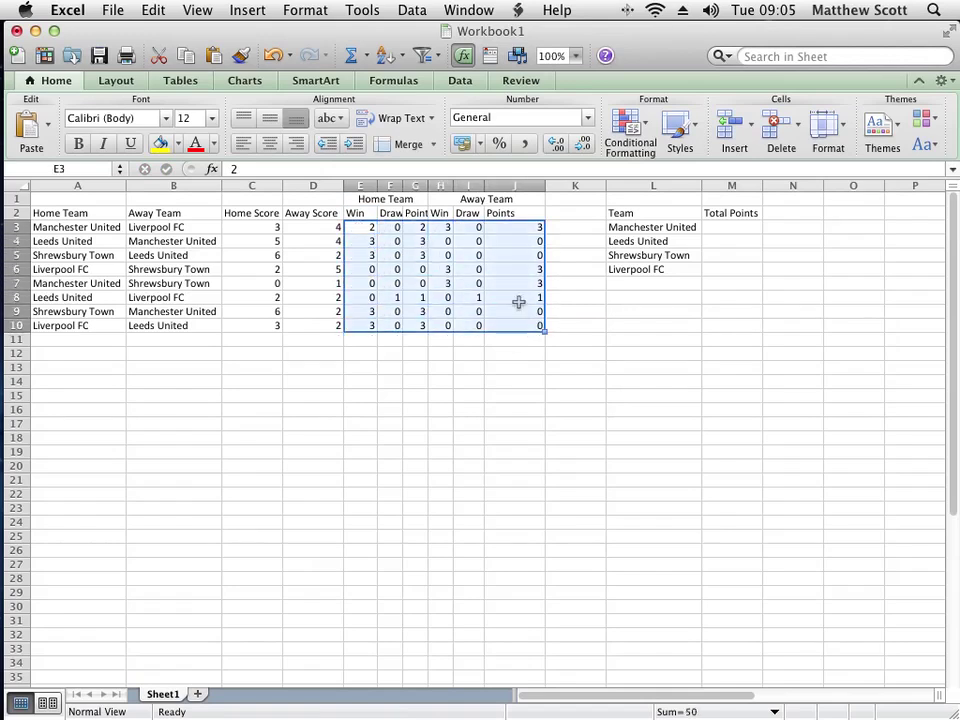
pyautogui.rightClick(518, 302)
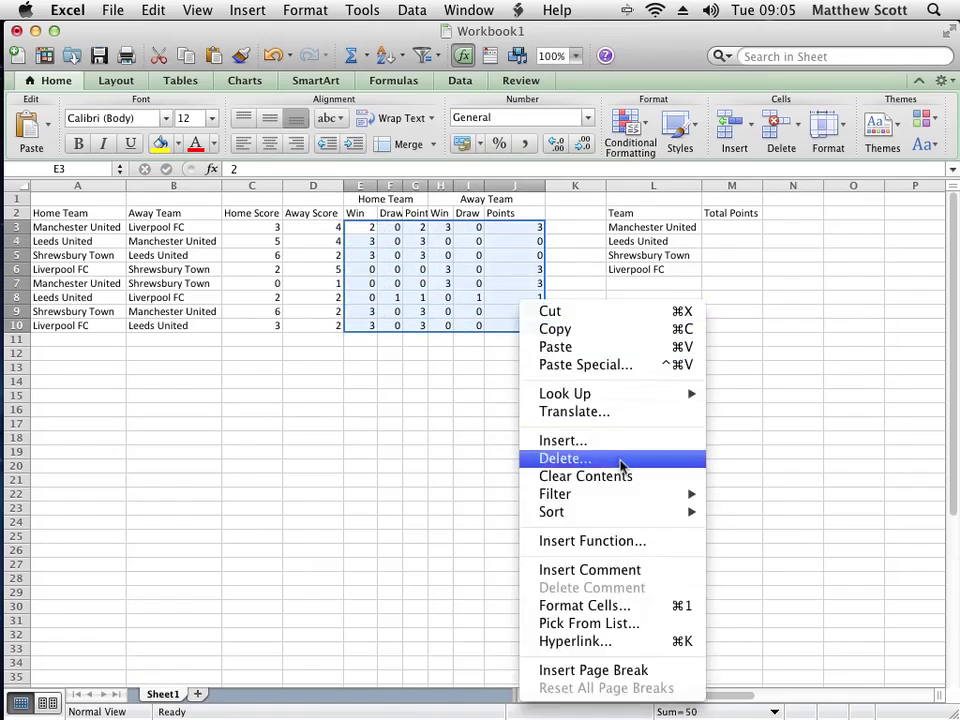
pyautogui.press('Escape')
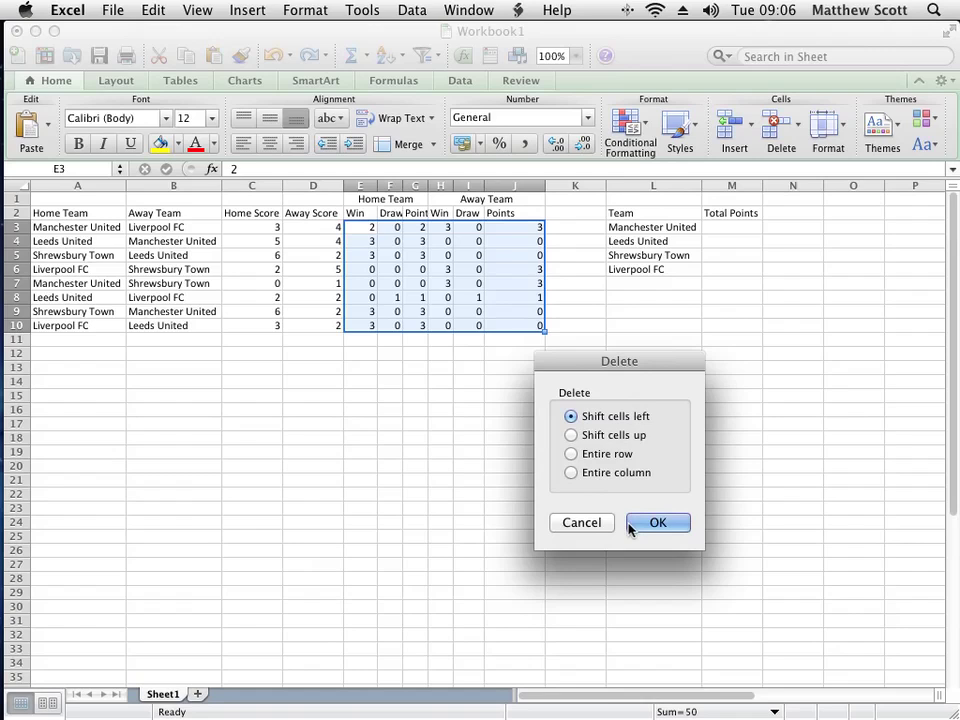
pyautogui.click(593, 525)
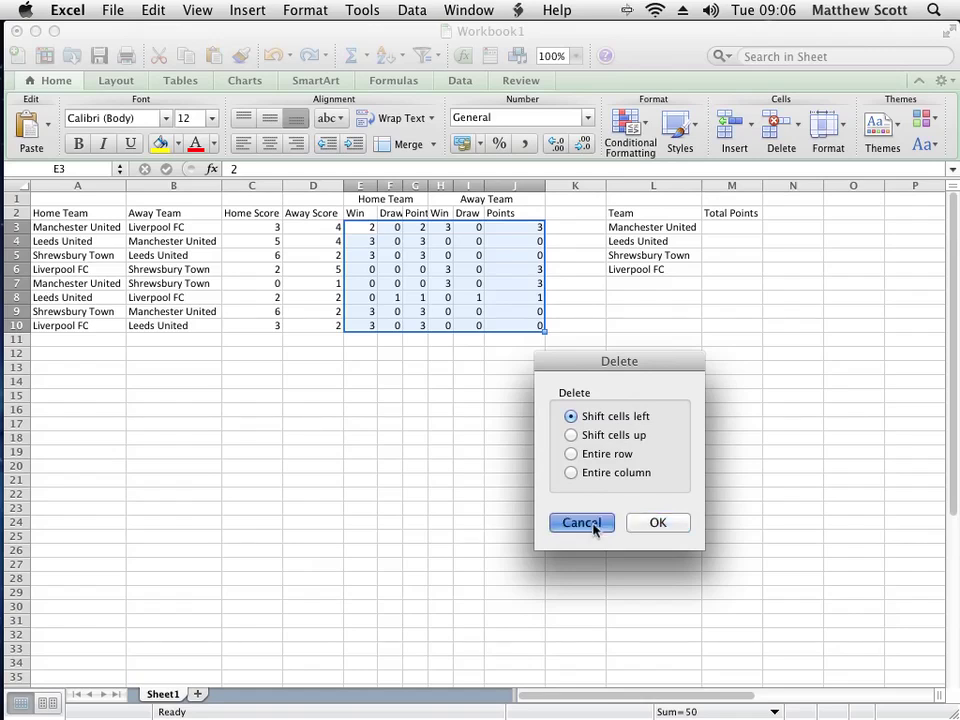
pyautogui.click(593, 527)
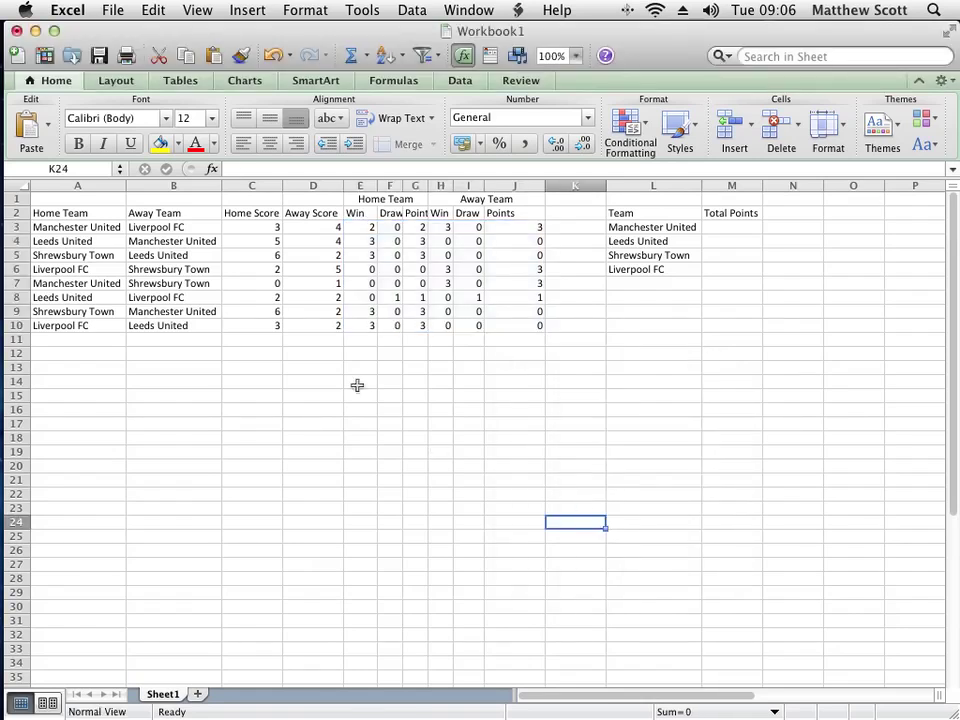
# Clear several home Win values at the top of column E.
pyautogui.click(366, 229)
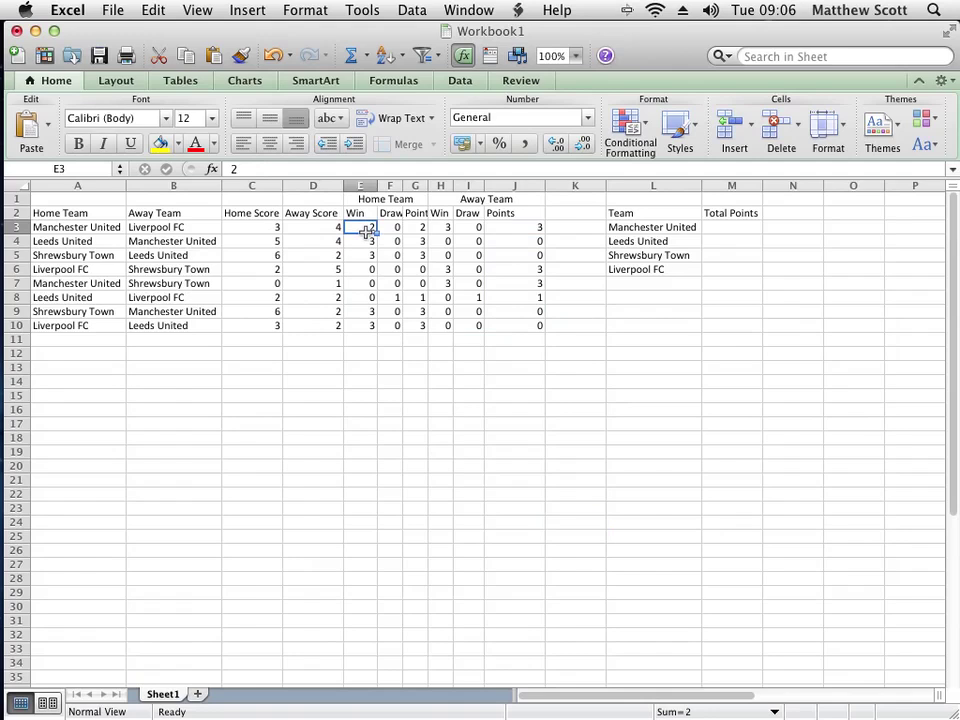
pyautogui.moveTo(368, 230); pyautogui.dragTo(366, 238)
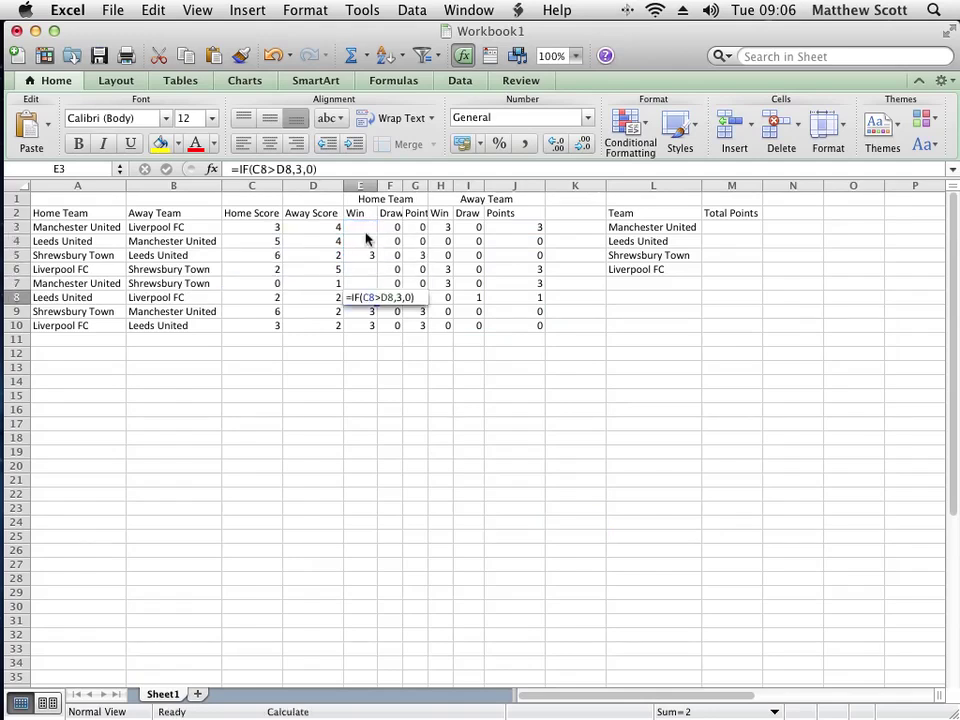
pyautogui.press('BackSpace')
pyautogui.press('Return')
pyautogui.press('BackSpace')
pyautogui.press('Return')
pyautogui.press('BackSpace')
pyautogui.press('Return')
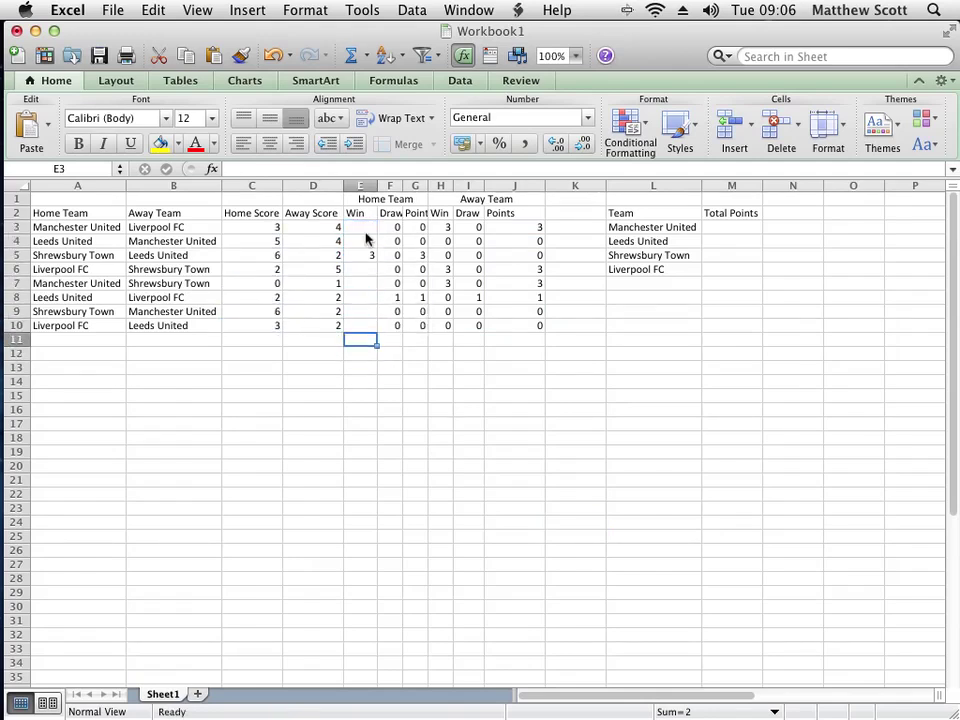
pyautogui.press('Up')
pyautogui.press('Up')
pyautogui.press('Up')
pyautogui.press('Up')
pyautogui.press('Up')
pyautogui.press('Up')
pyautogui.press('BackSpace')
pyautogui.press('Right')
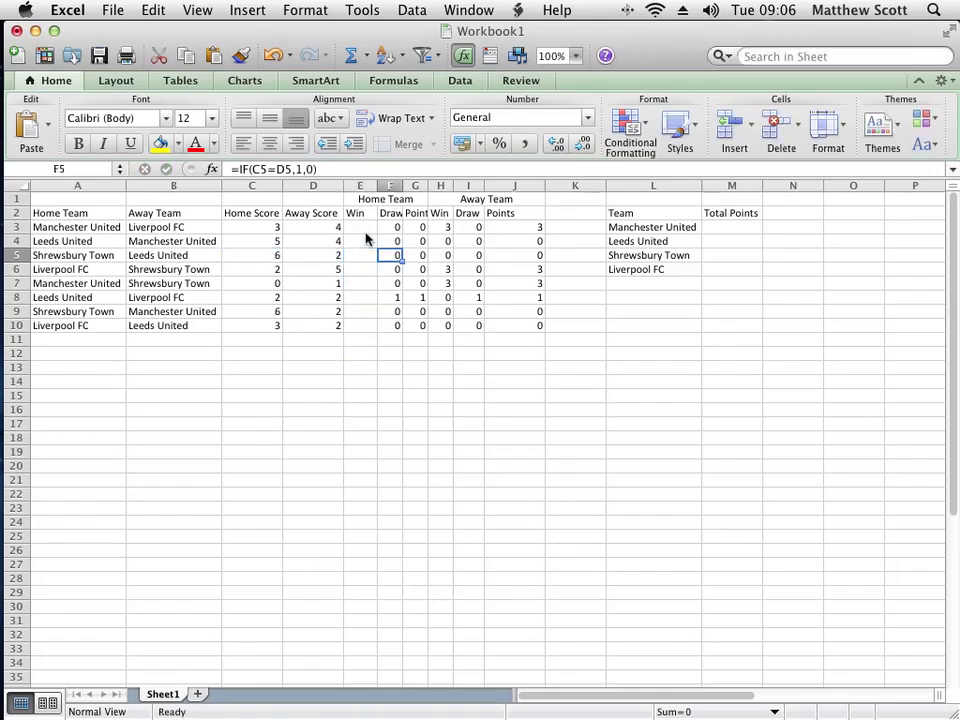
pyautogui.click(366, 240)
pyautogui.press('Up')
pyautogui.press('Up')
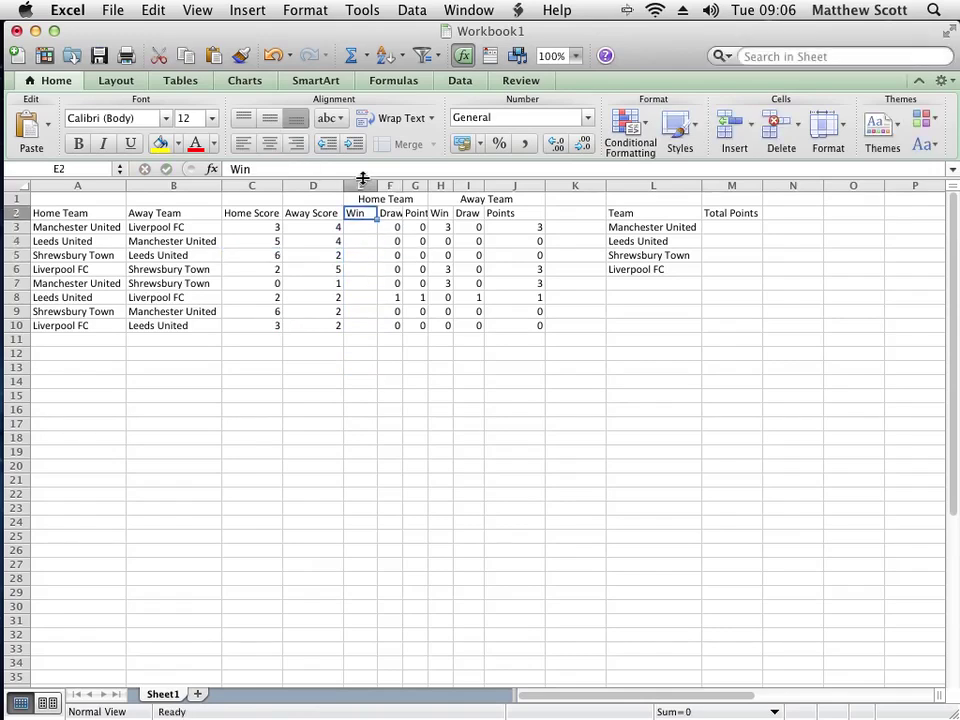
# Delete the home Win and Draw columns E:F, then the away Win and Draw columns.
pyautogui.moveTo(362, 185); pyautogui.dragTo(391, 185)
pyautogui.rightClick(387, 184)
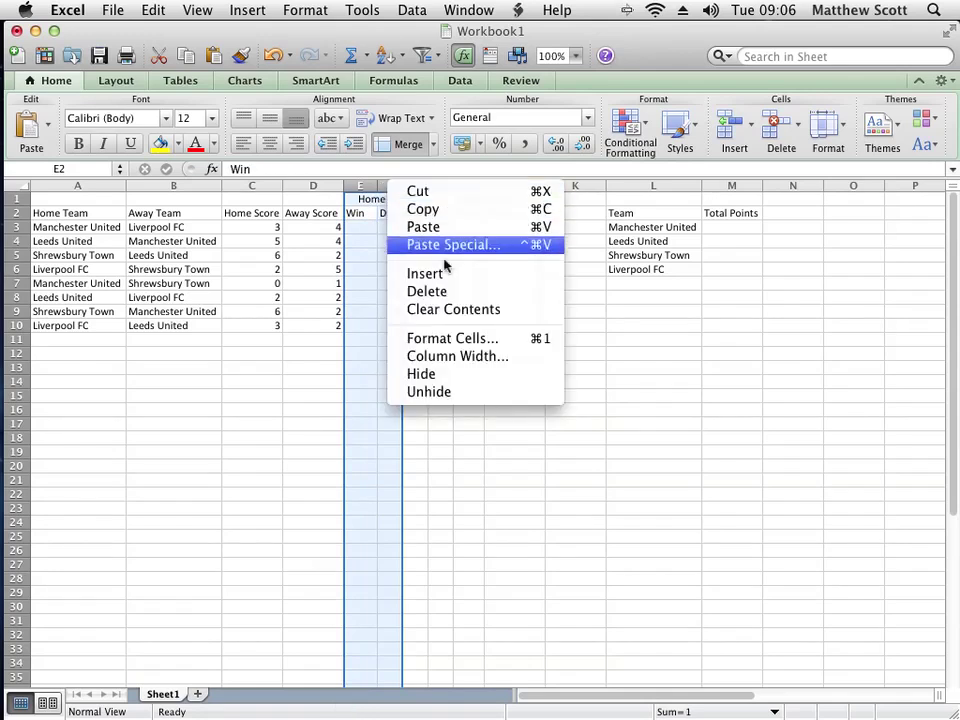
pyautogui.click(454, 298)
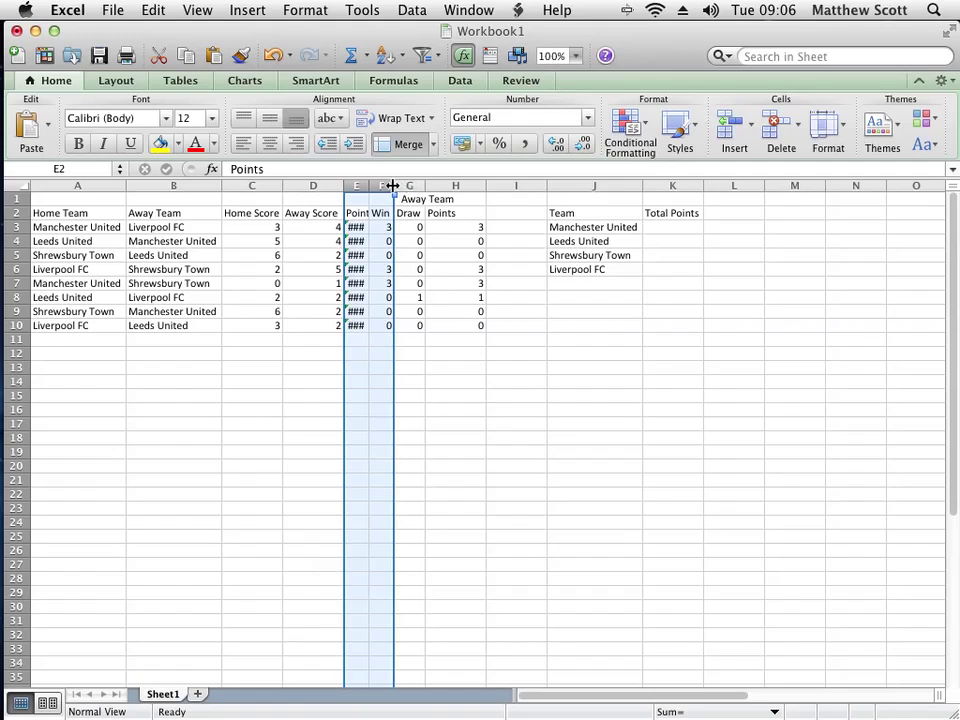
pyautogui.moveTo(383, 186); pyautogui.dragTo(405, 190)
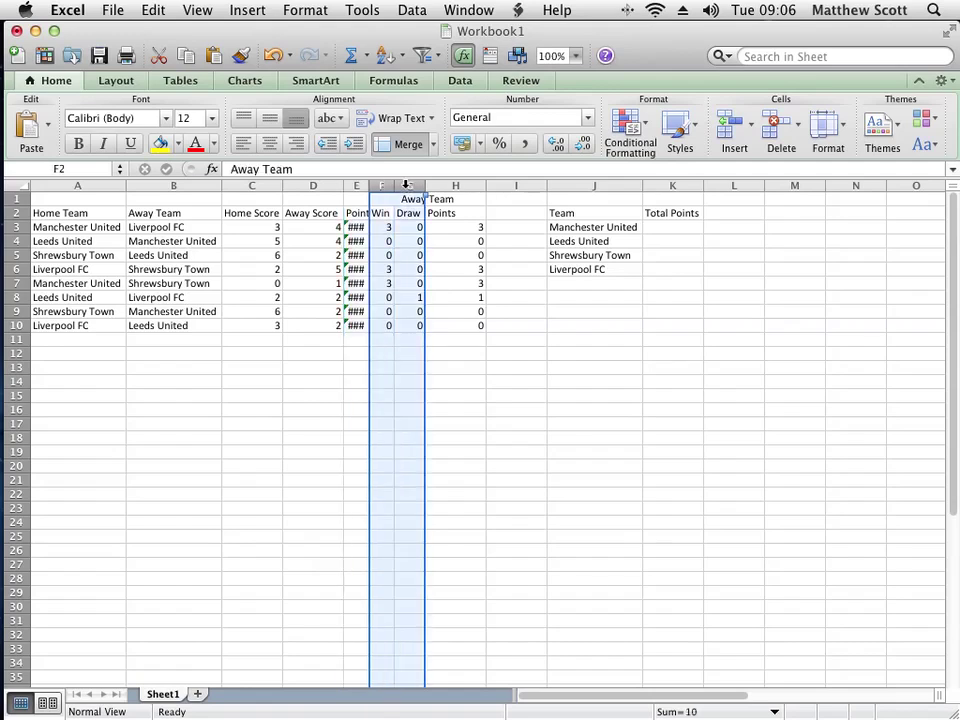
pyautogui.rightClick(405, 190)
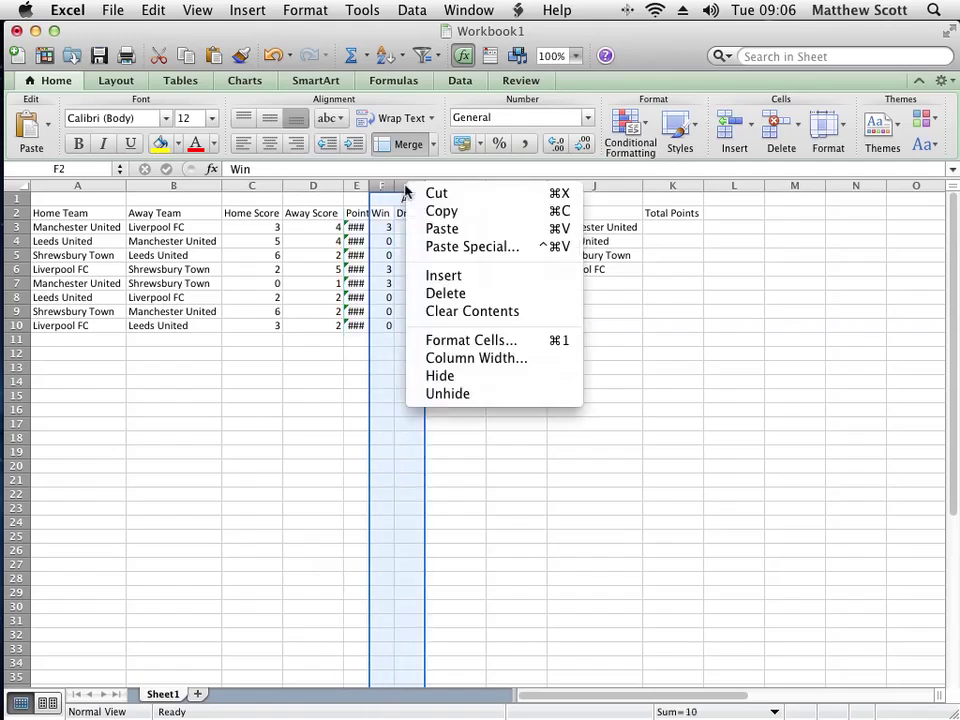
pyautogui.click(450, 293)
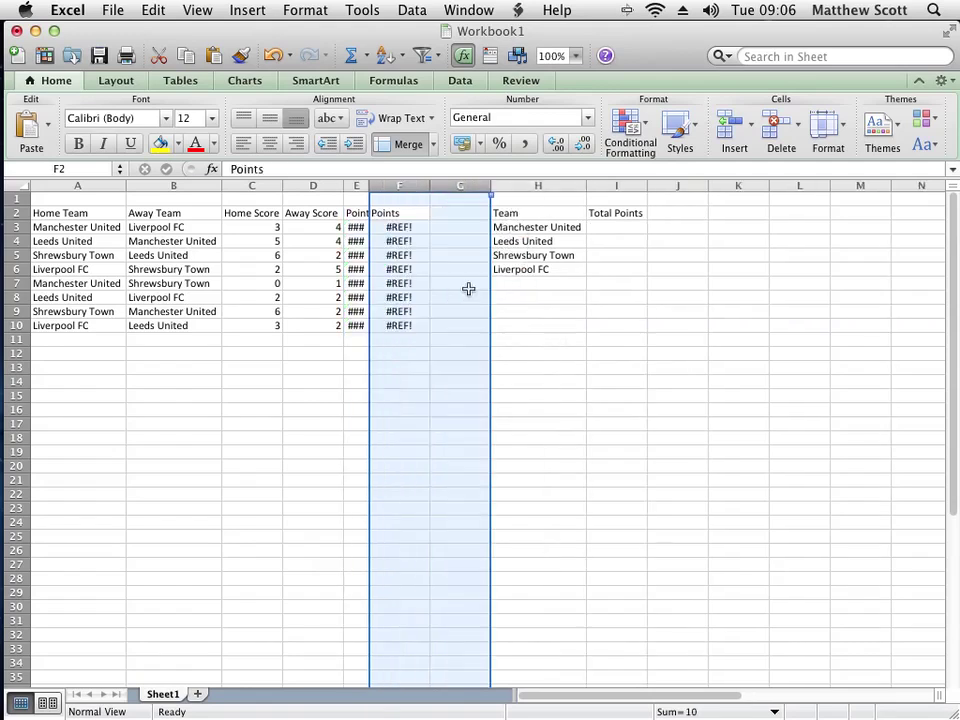
# Select E3:F10 and use Clear Contents to remove the #REF! formulas.
pyautogui.click(355, 227)
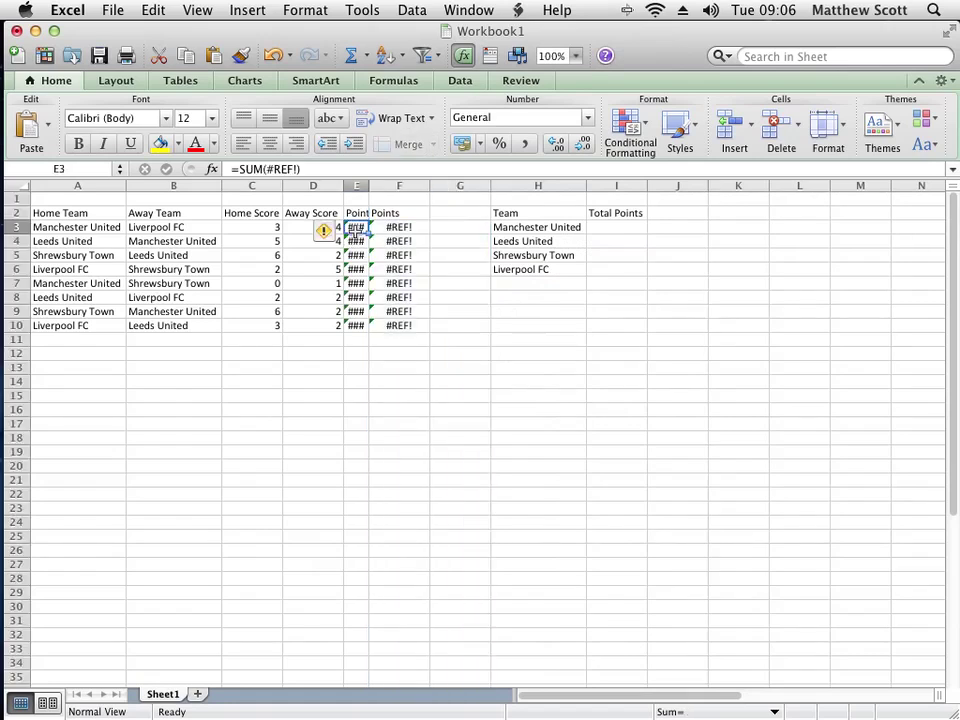
pyautogui.moveTo(357, 230); pyautogui.dragTo(413, 323)
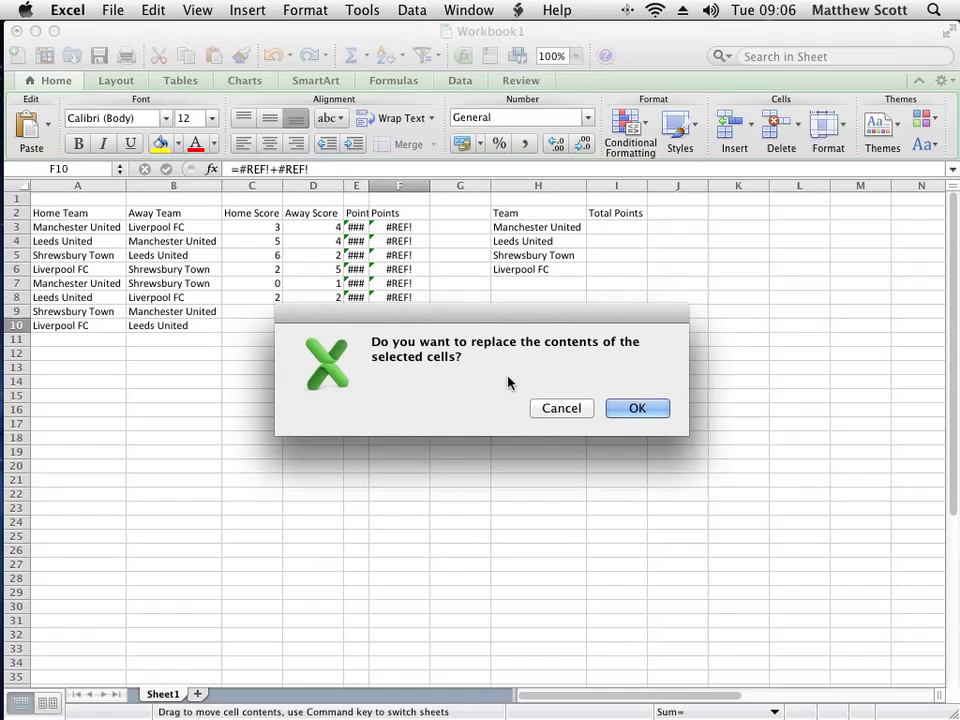
pyautogui.press('Escape')
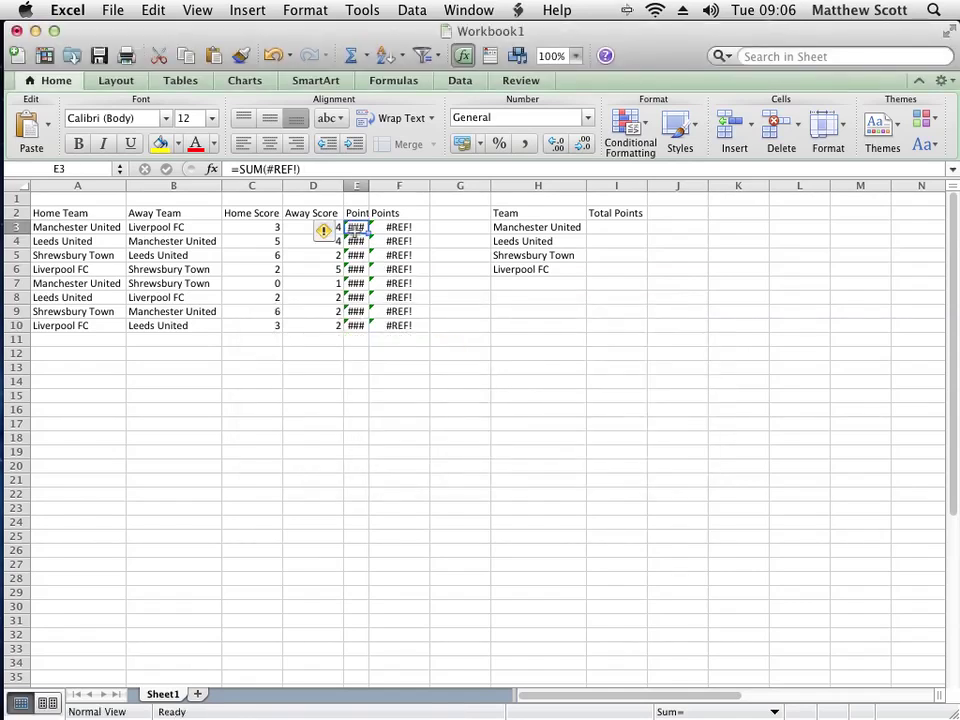
pyautogui.moveTo(357, 229); pyautogui.dragTo(400, 324)
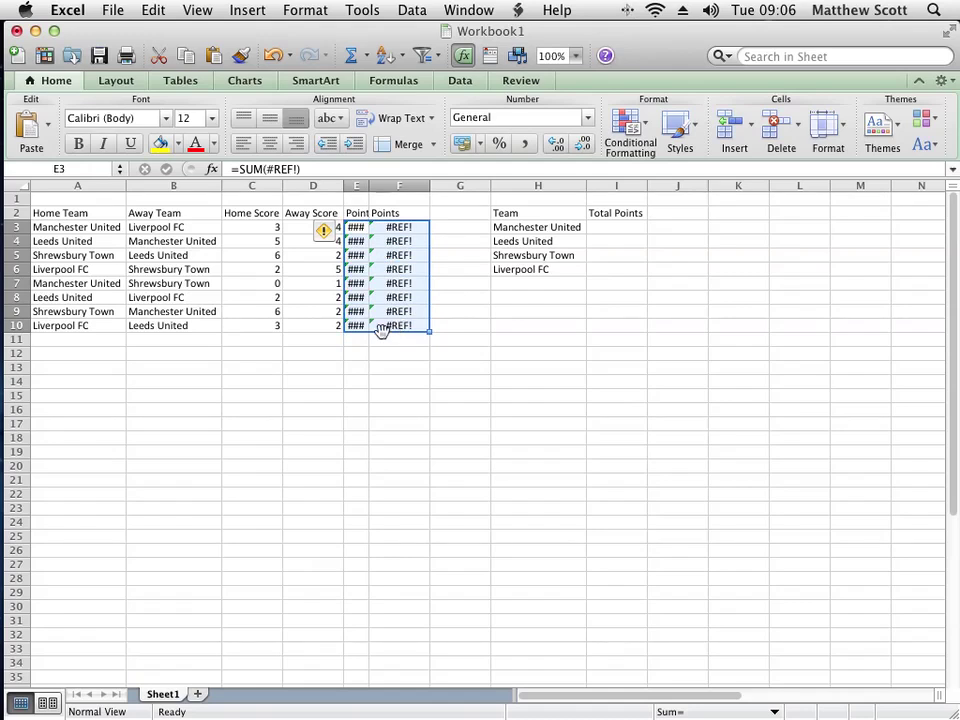
pyautogui.press('BackSpace')
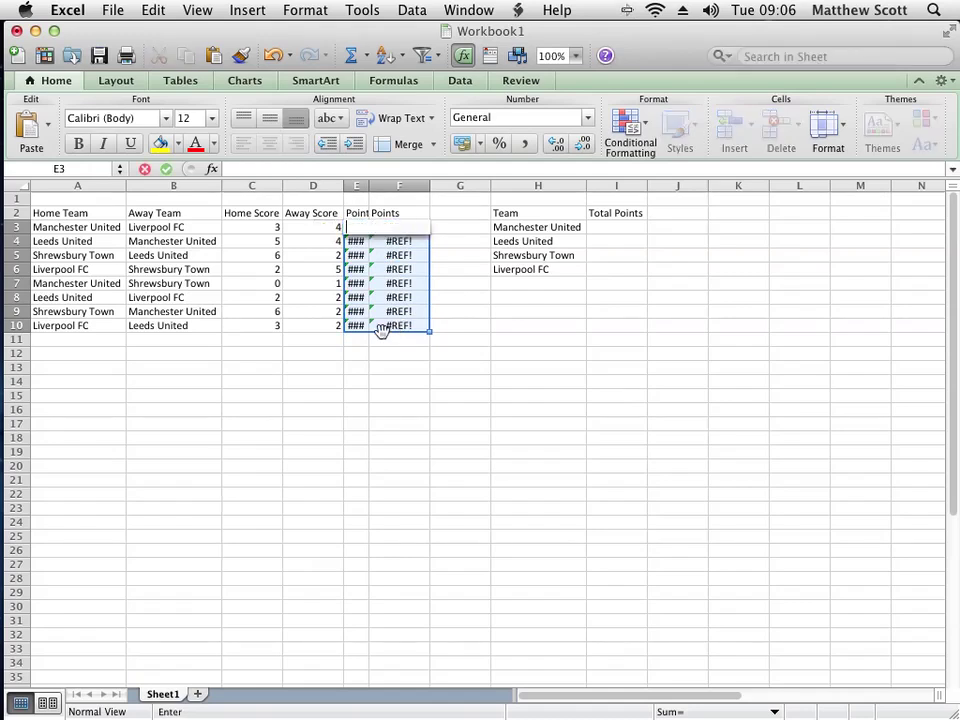
pyautogui.press('Escape')
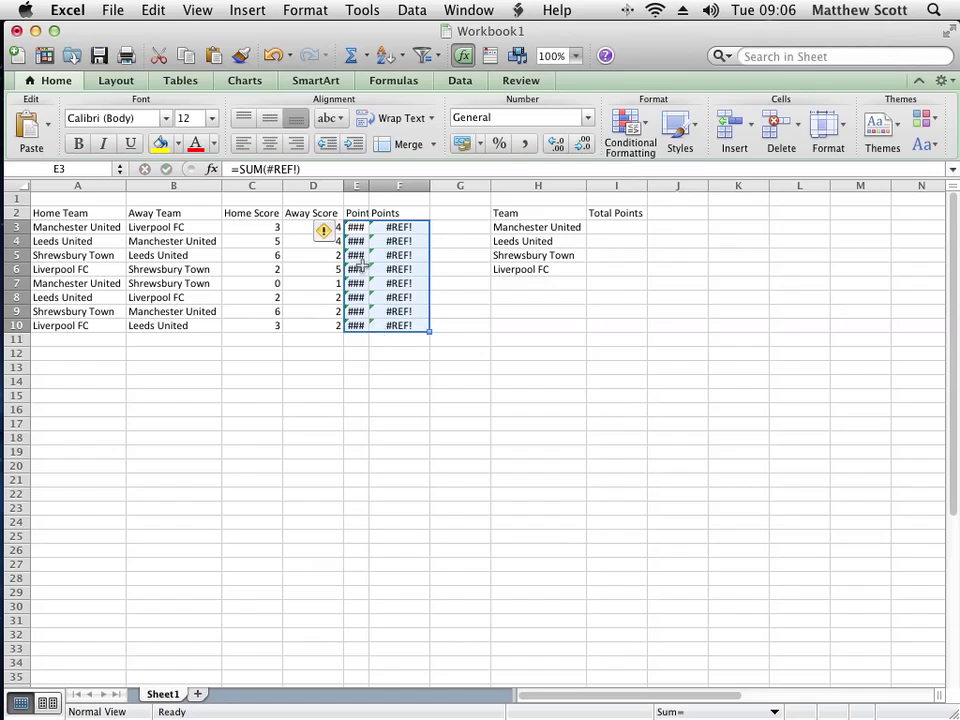
pyautogui.rightClick(360, 264)
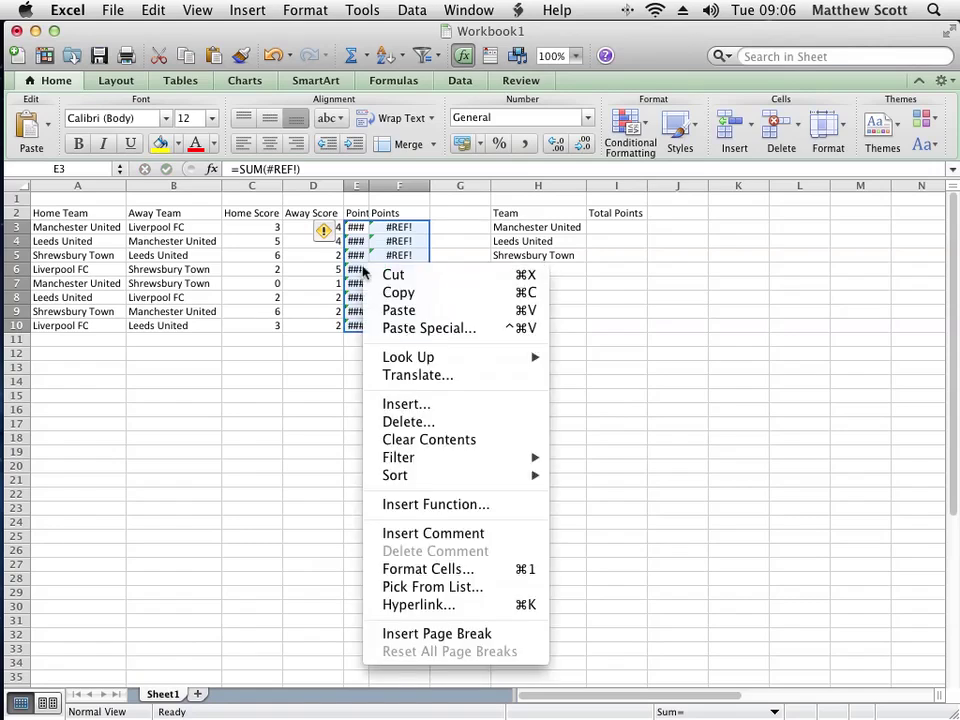
pyautogui.click(472, 441)
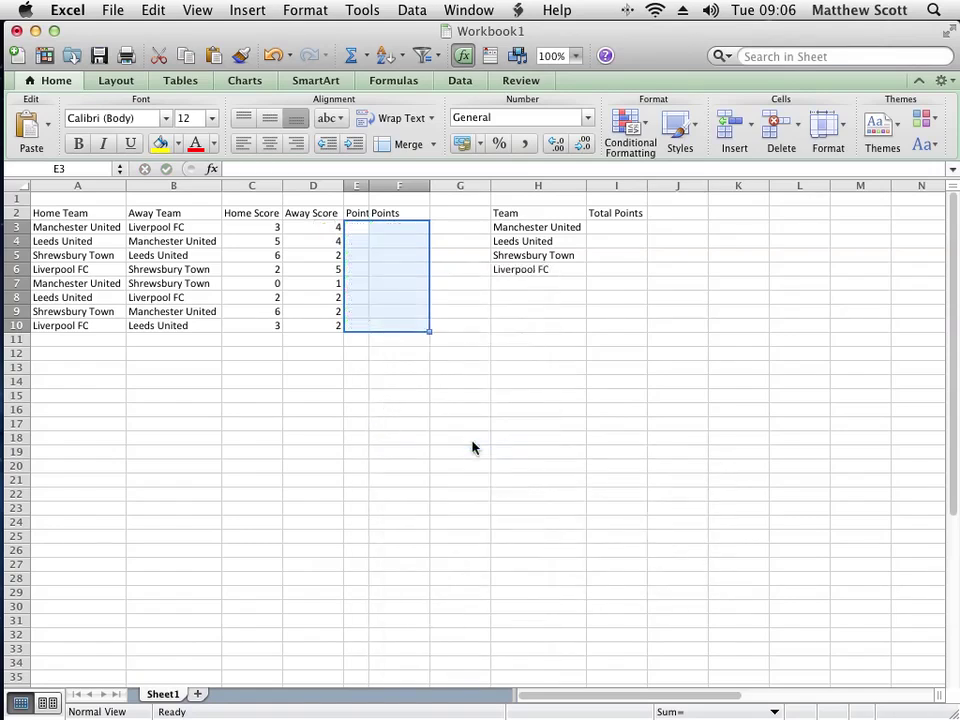
pyautogui.click(357, 228)
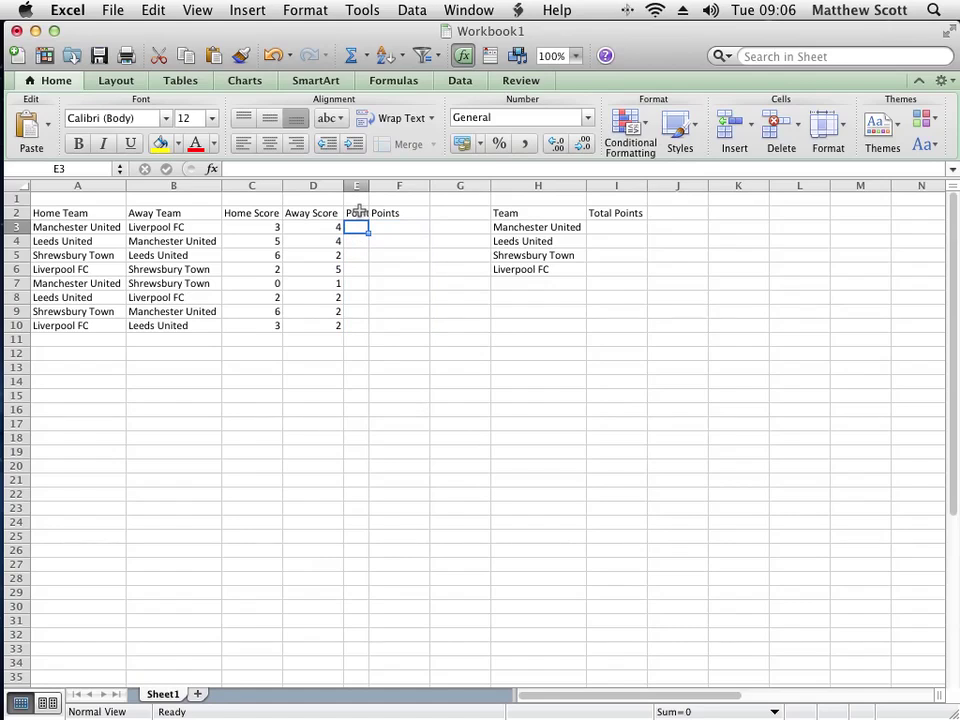
# Enter =IF(C3>D3,3,IF(C3=D3,1,0)) in E3 to compute the home points.
pyautogui.write('=if')
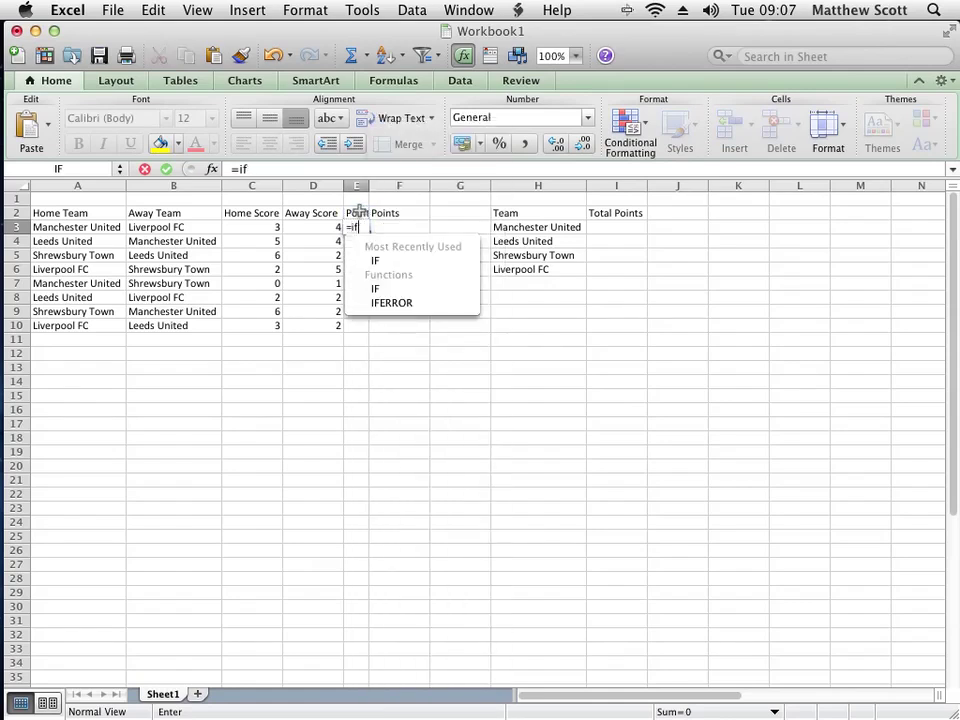
pyautogui.write('(')
pyautogui.press('Left')
pyautogui.press('Left')
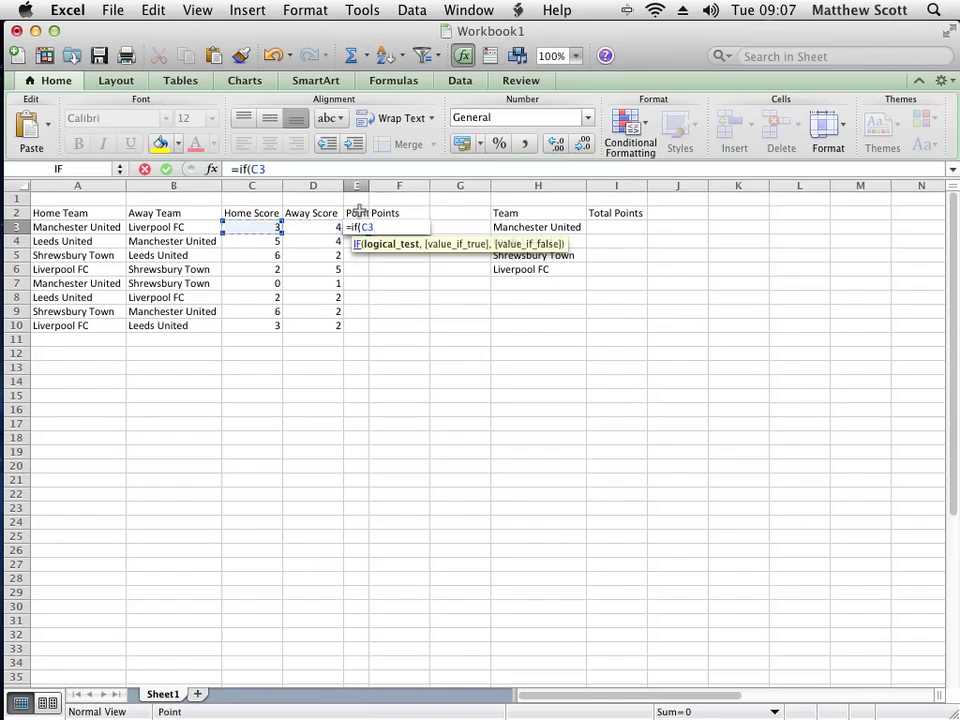
pyautogui.write('>')
pyautogui.press('Left')
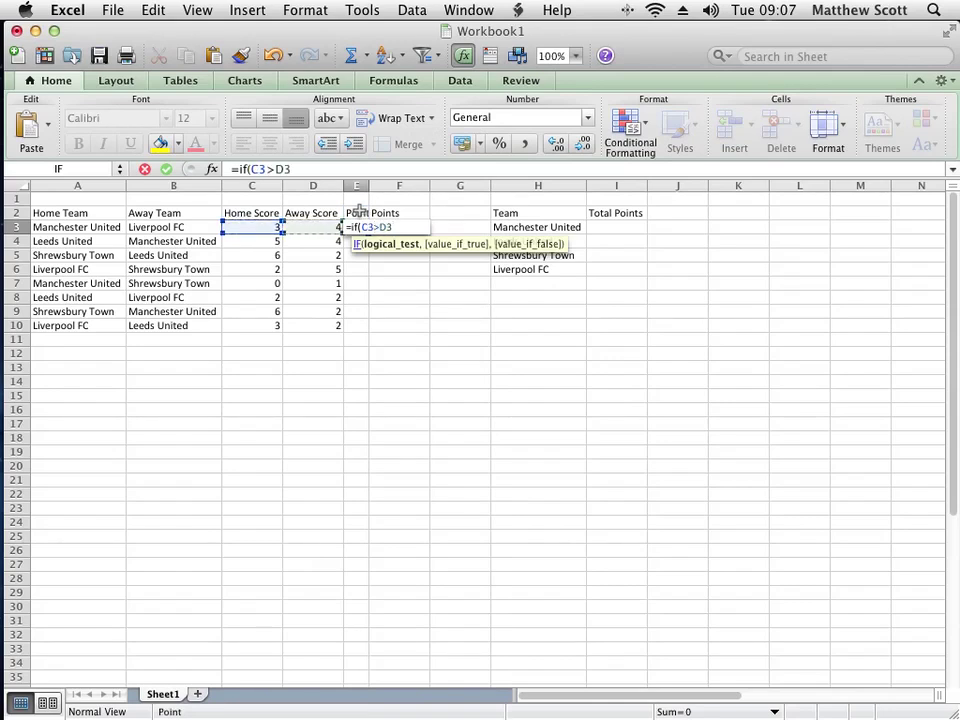
pyautogui.write(',')
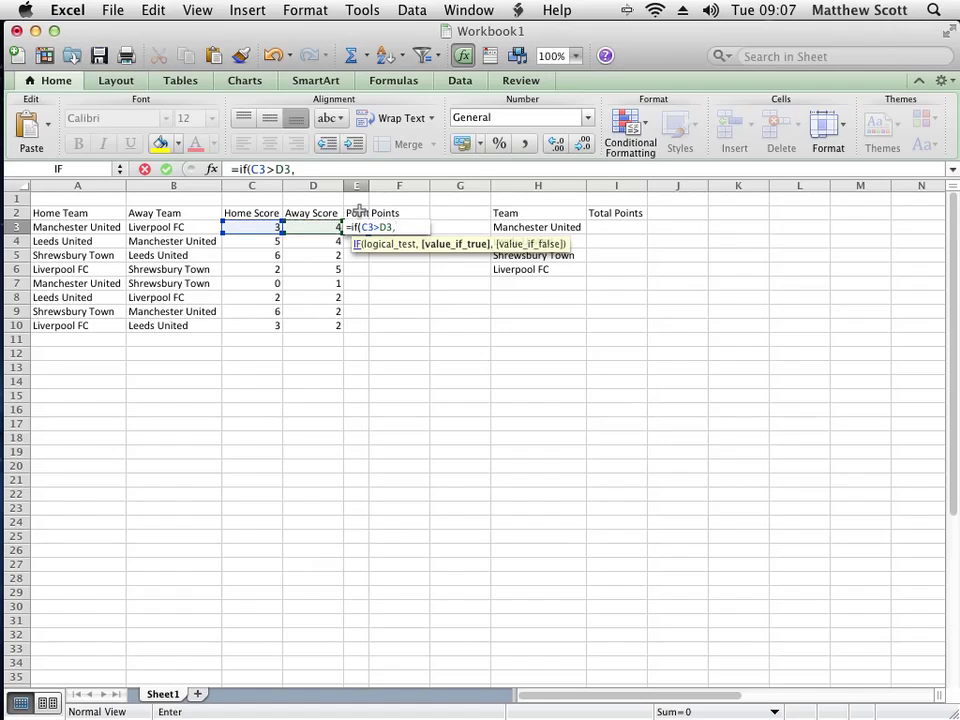
pyautogui.write('3,if')
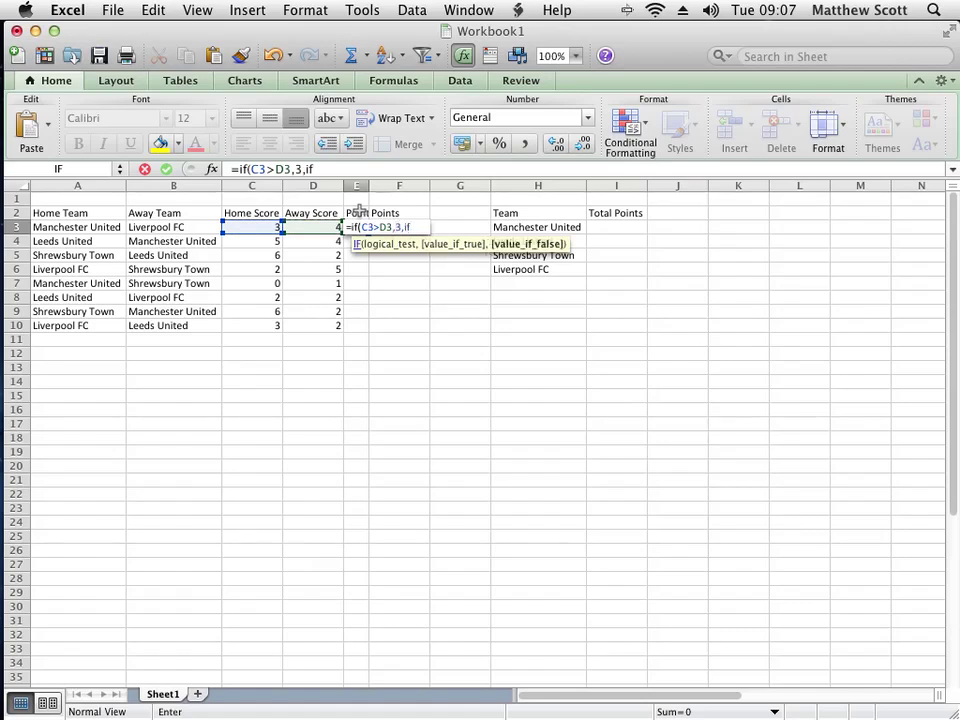
pyautogui.write('(')
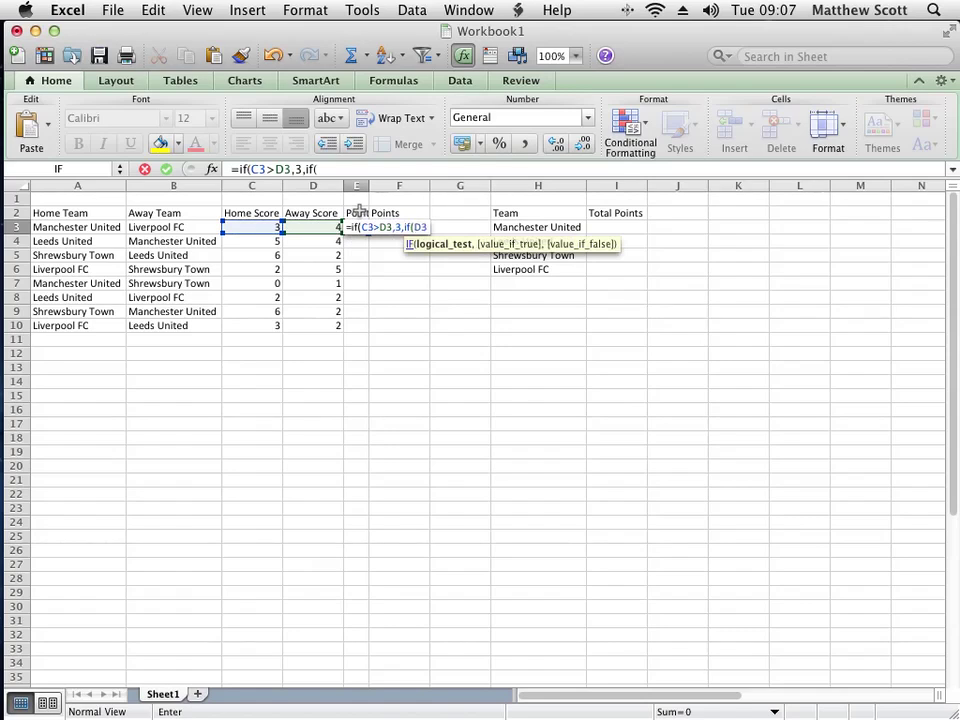
pyautogui.press('Left')
pyautogui.write('=')
pyautogui.press('Left')
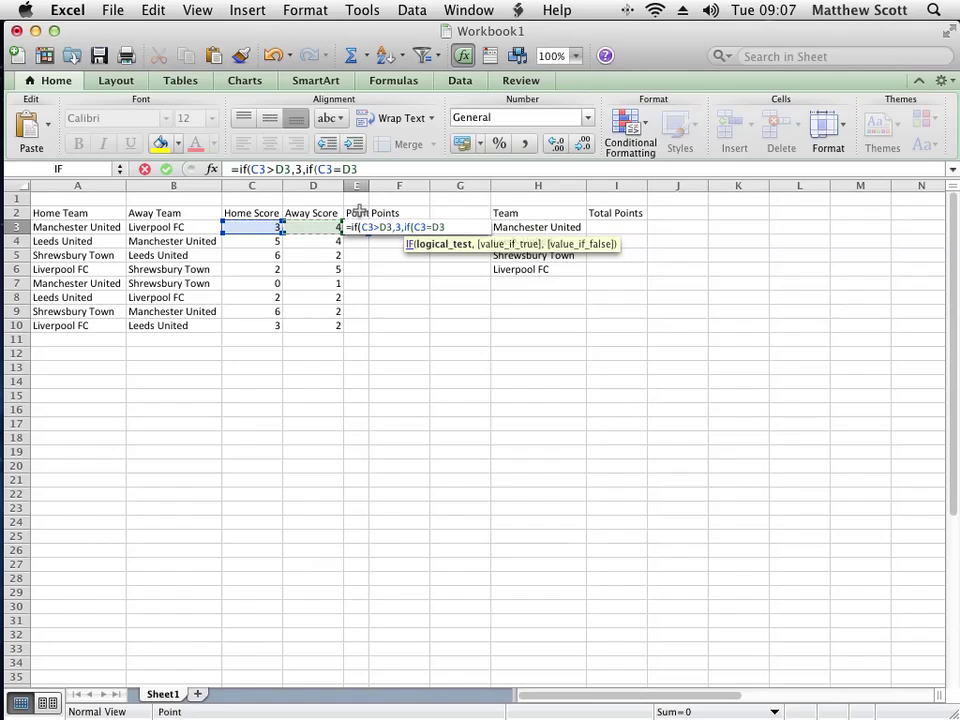
pyautogui.press('Left')
pyautogui.press('Right')
pyautogui.write(',1')
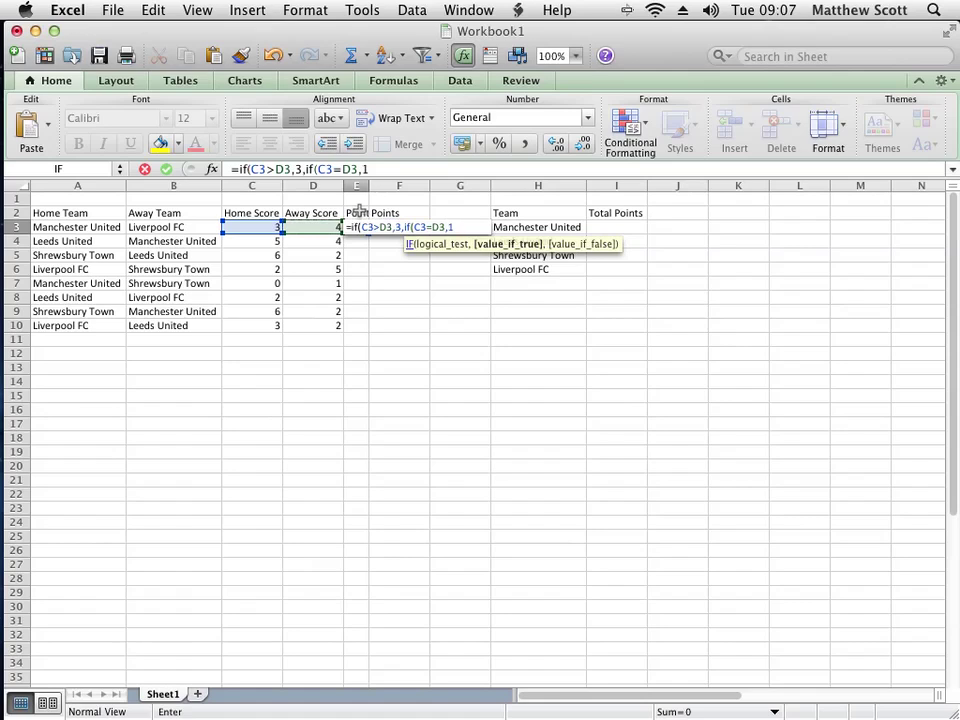
pyautogui.write(',0')
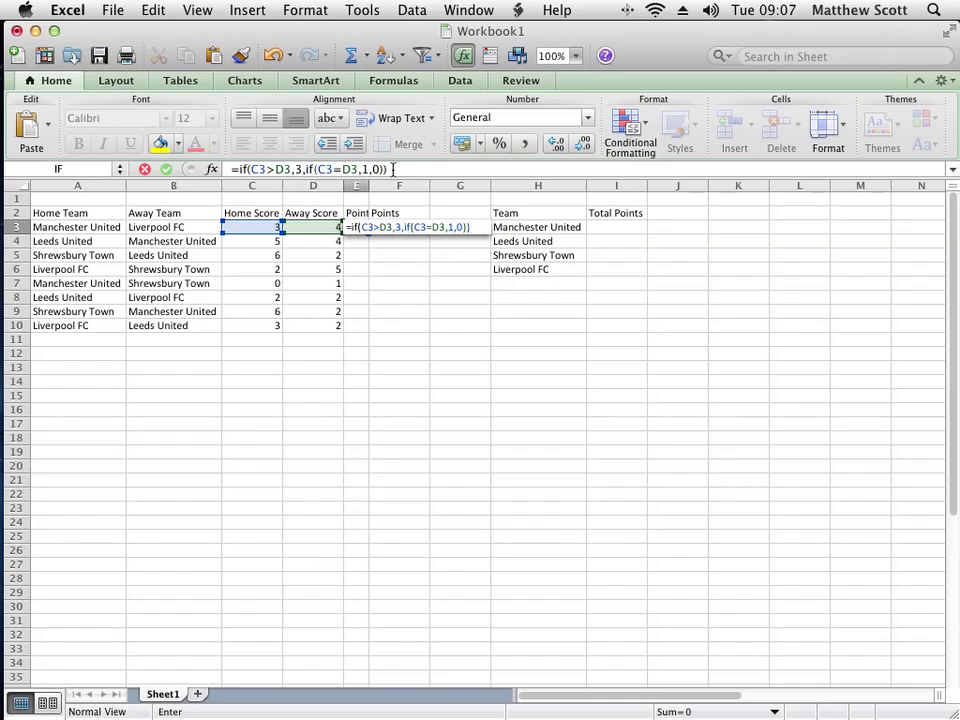
pyautogui.press('Return')
pyautogui.press('Up')
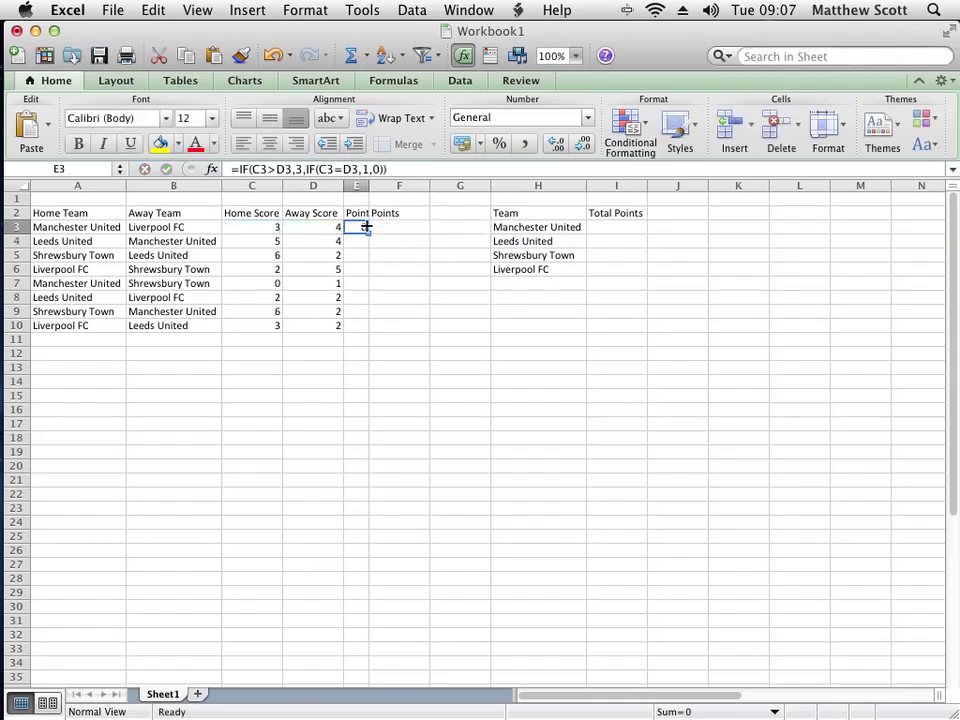
pyautogui.moveTo(367, 231); pyautogui.dragTo(374, 330)
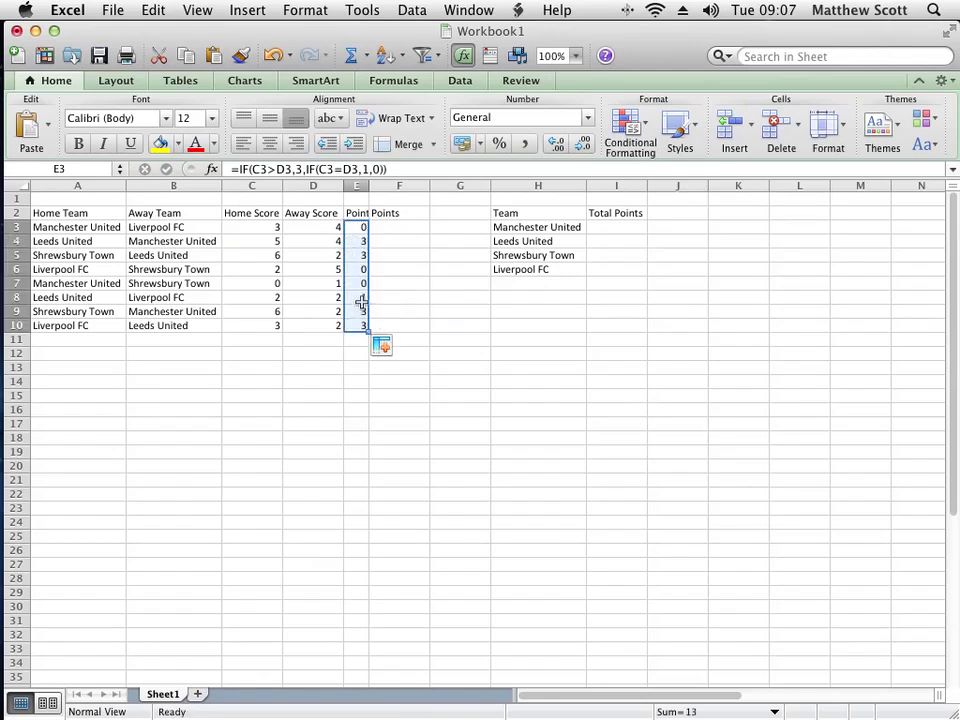
pyautogui.click(388, 226)
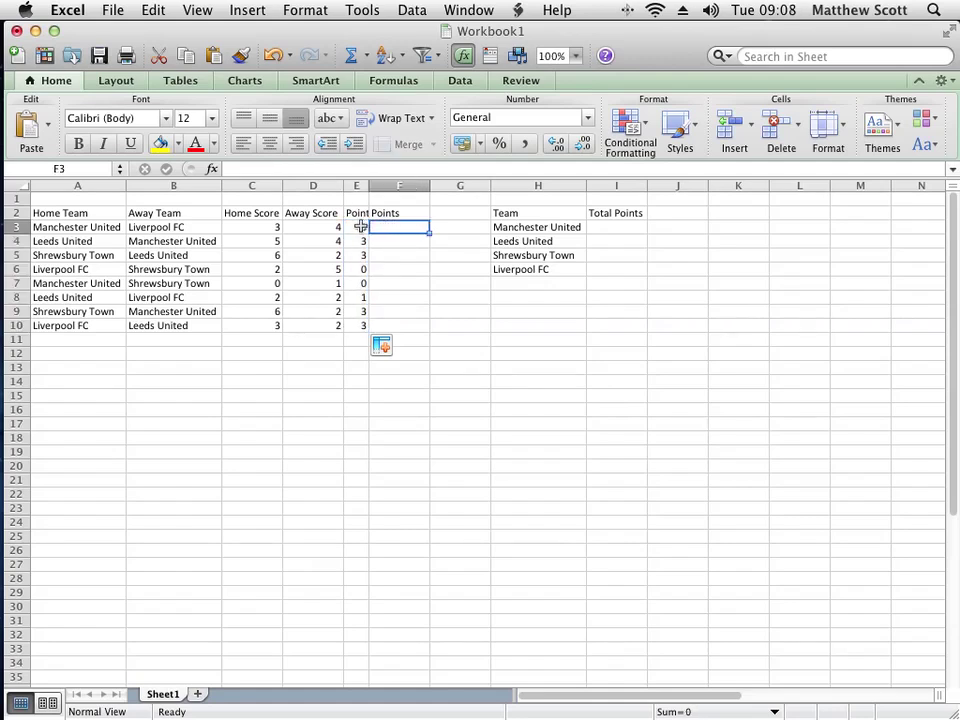
pyautogui.moveTo(360, 227); pyautogui.dragTo(423, 333)
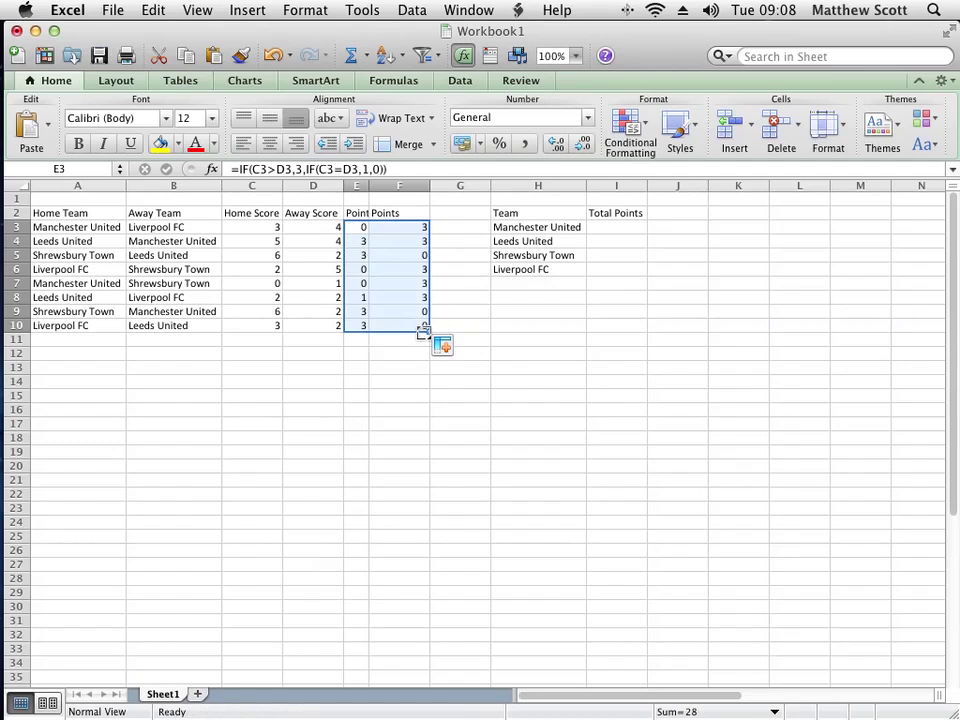
pyautogui.click(399, 228)
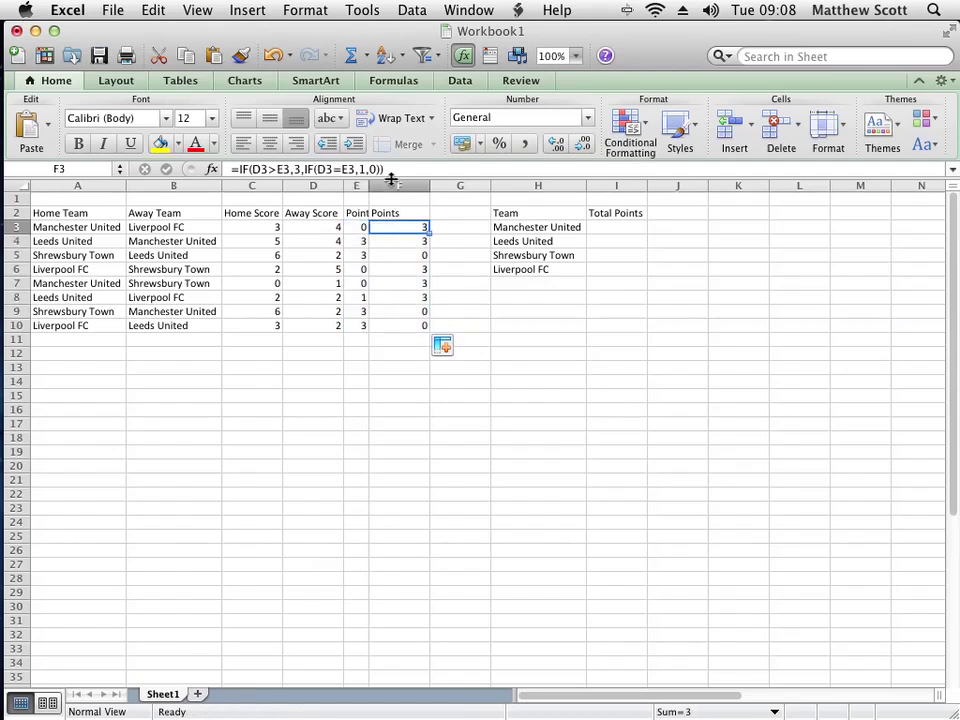
pyautogui.click(390, 169)
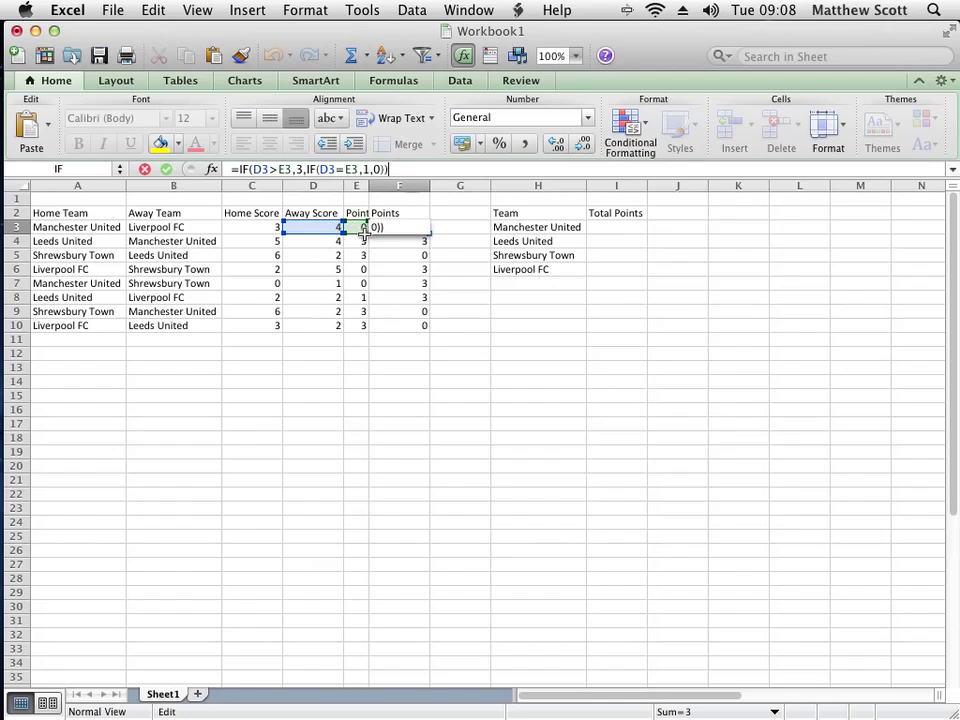
pyautogui.press('Escape')
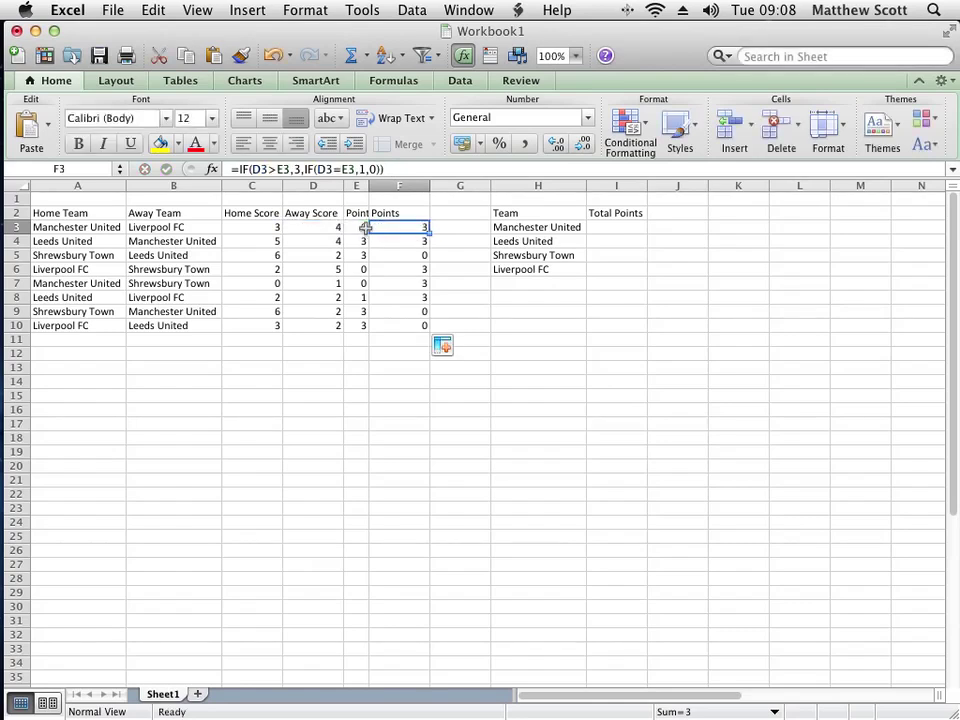
pyautogui.click(365, 228)
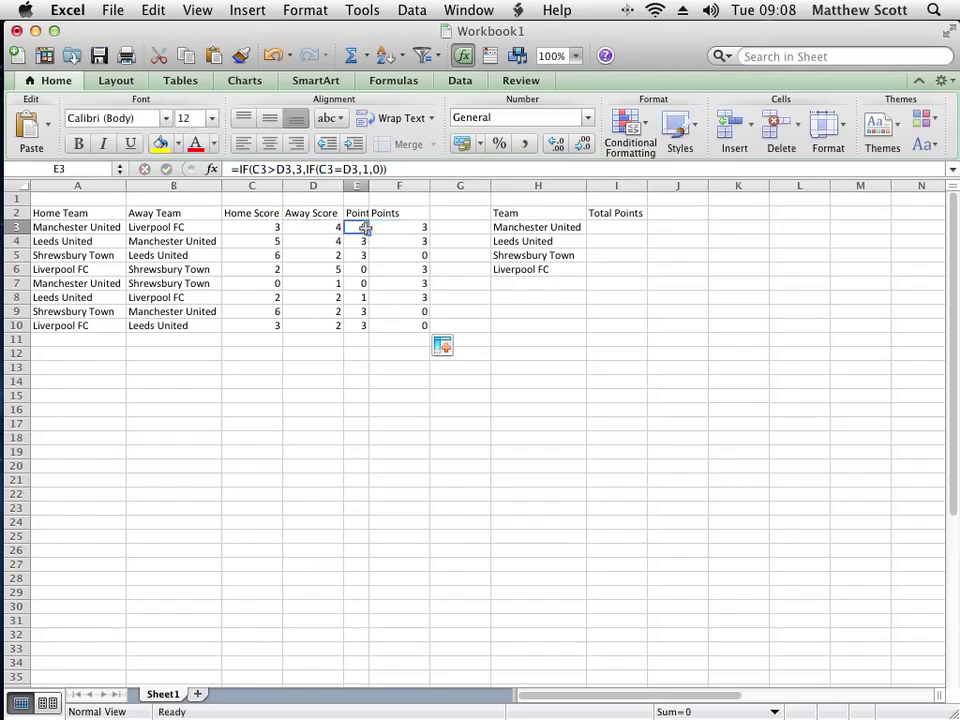
# Lock the outer test of E3's formula as $C3>$D3, dismissing the low battery warning.
pyautogui.click(256, 169)
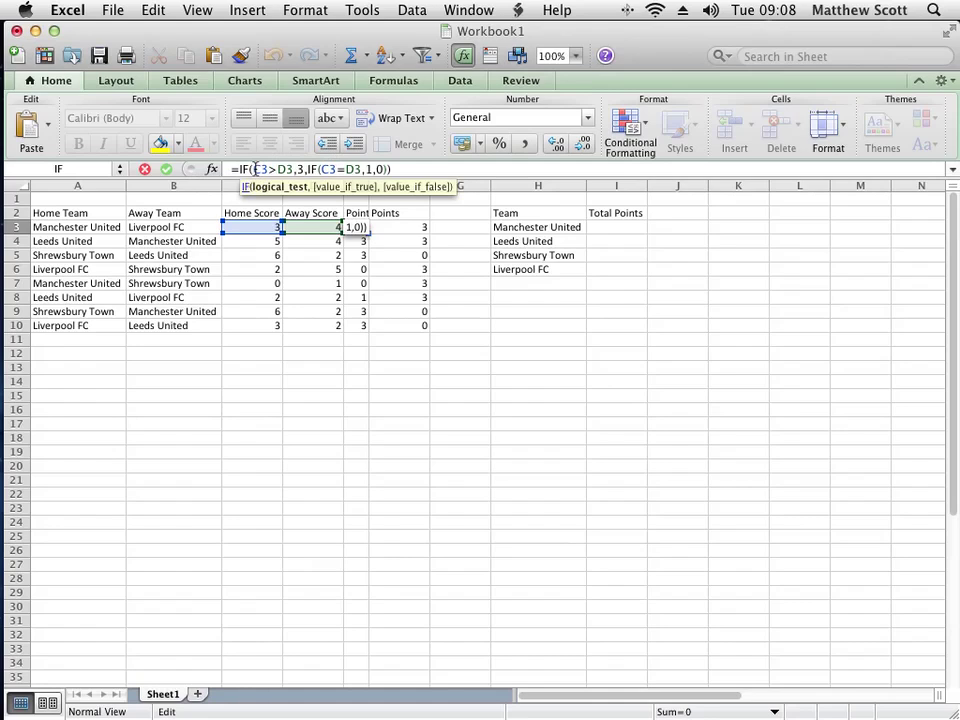
pyautogui.write('$C3>')
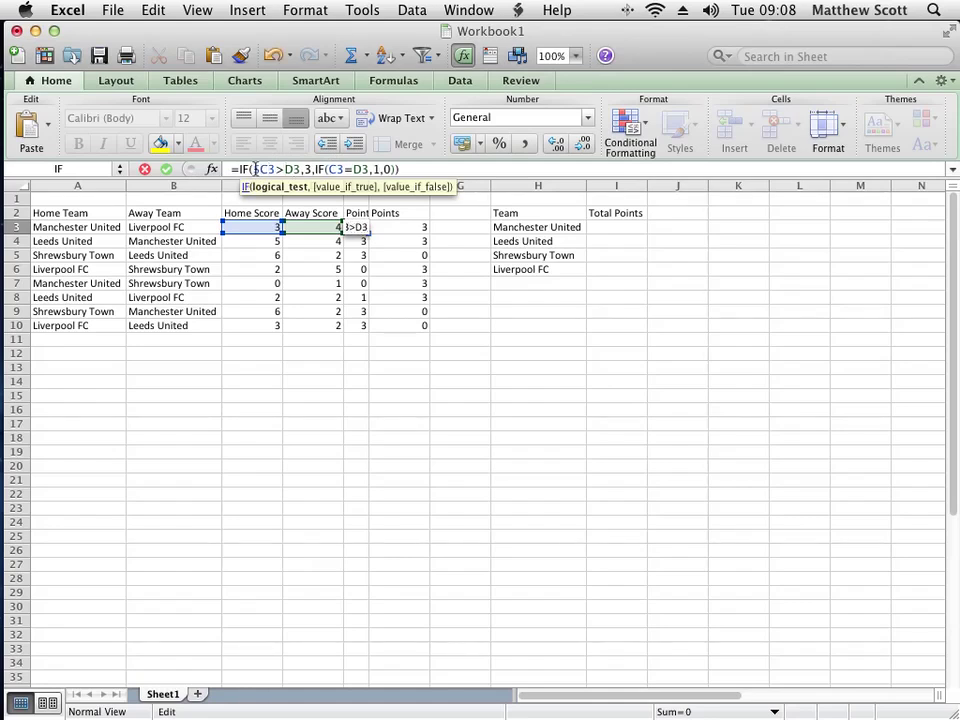
pyautogui.write('$')
pyautogui.press('Right')
pyautogui.press('Right')
pyautogui.press('Right')
pyautogui.press('Right')
pyautogui.press('Right')
pyautogui.press('Right')
pyautogui.press('Right')
pyautogui.press('Right')
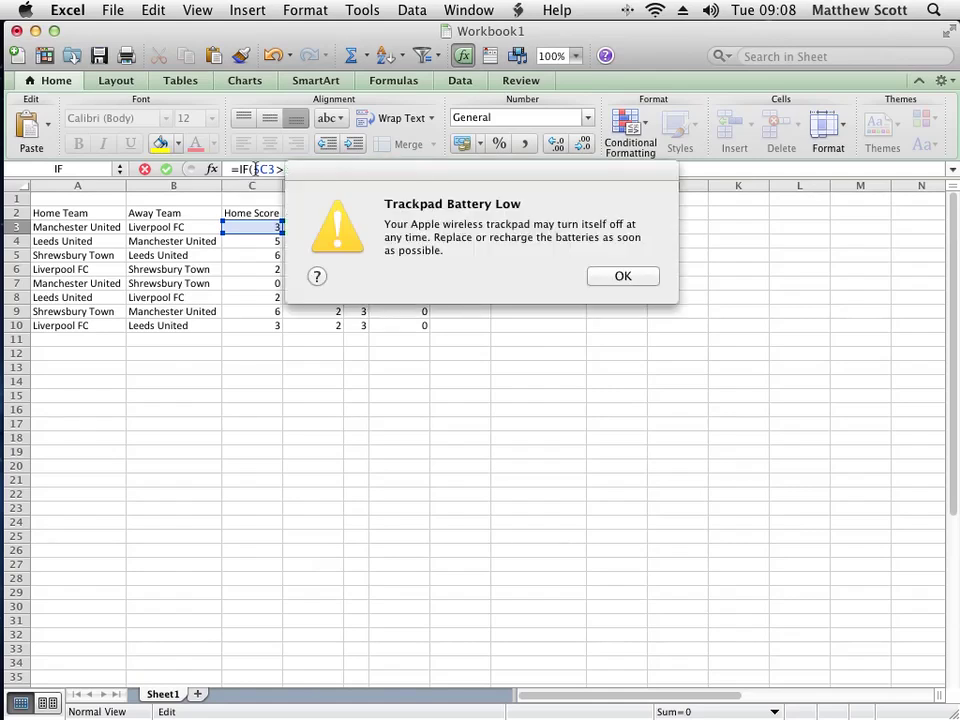
pyautogui.press('Return')
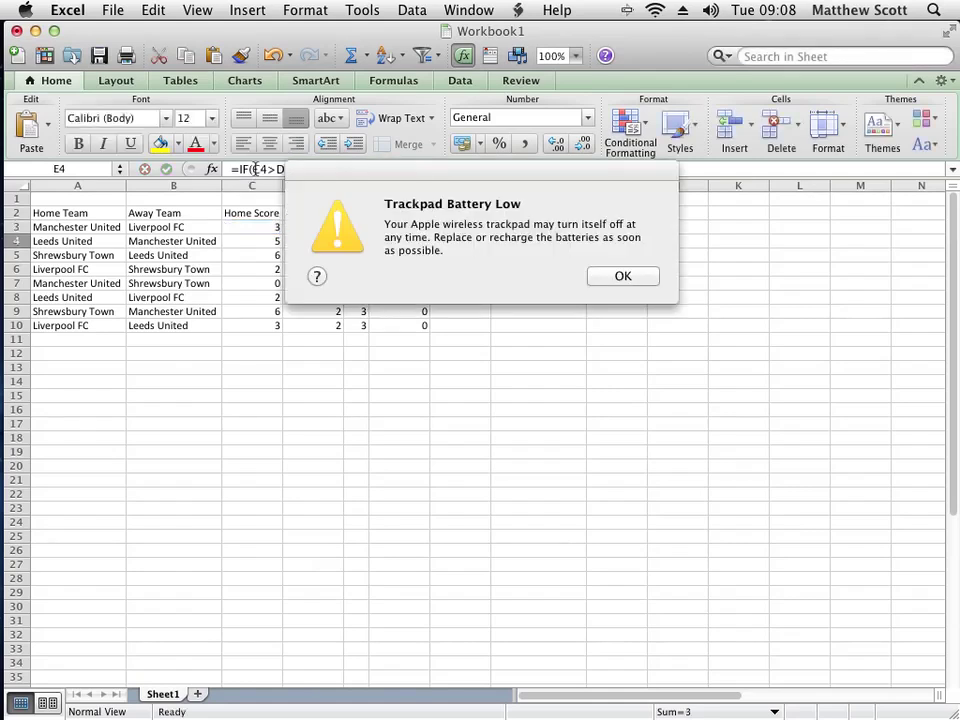
pyautogui.click(623, 276)
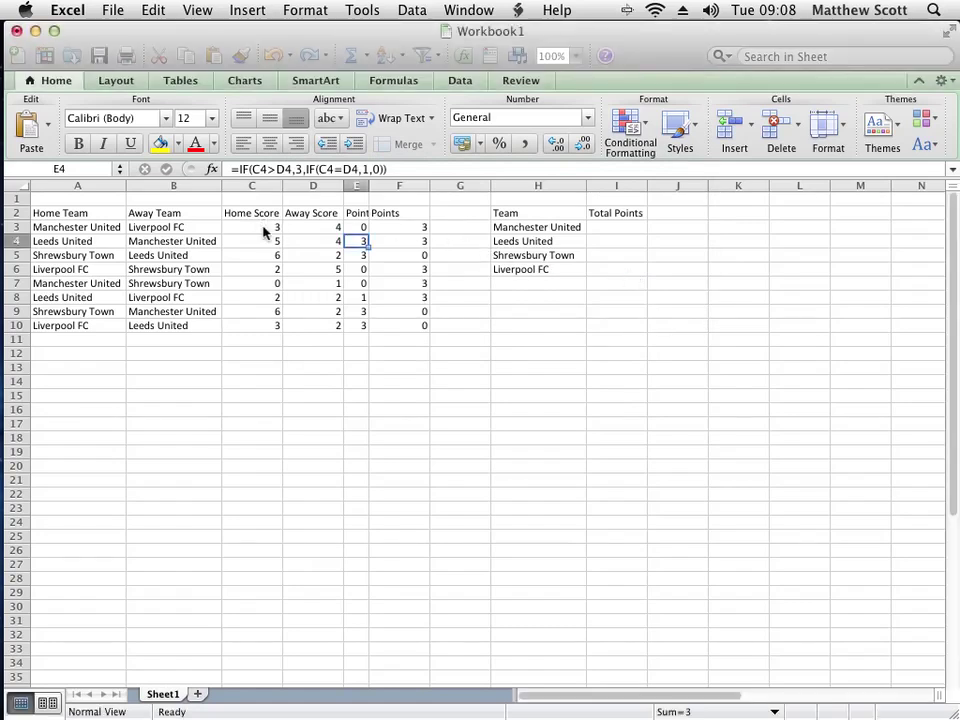
pyautogui.click(360, 228)
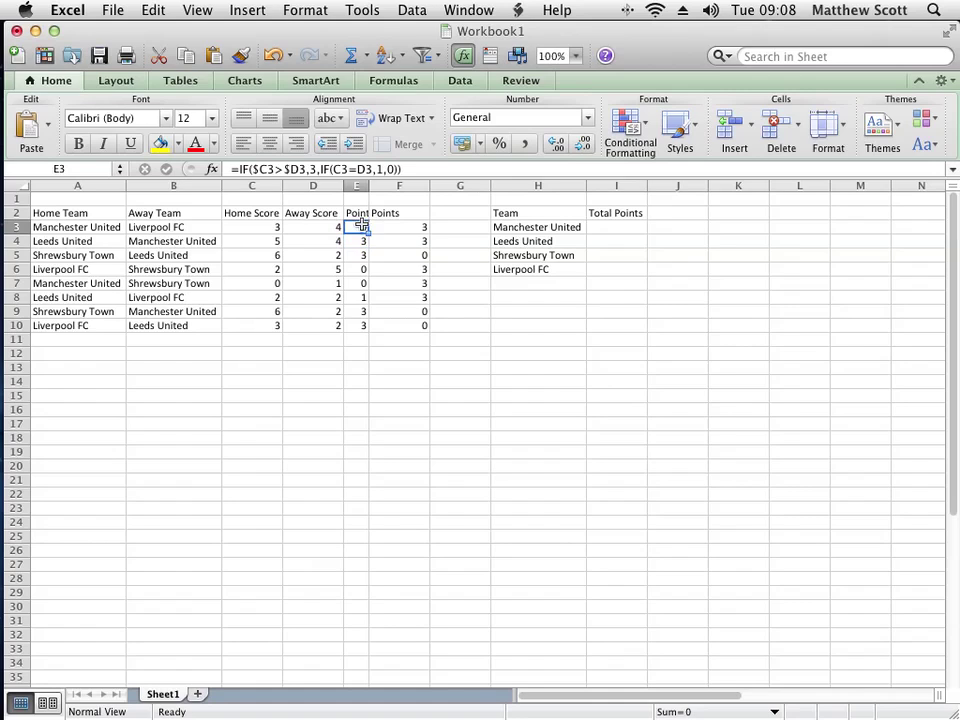
# Lock the inner test as $C3=$D3, giving =IF($C3>$D3,3,IF($C3=$D3,1,0)).
pyautogui.click(334, 169)
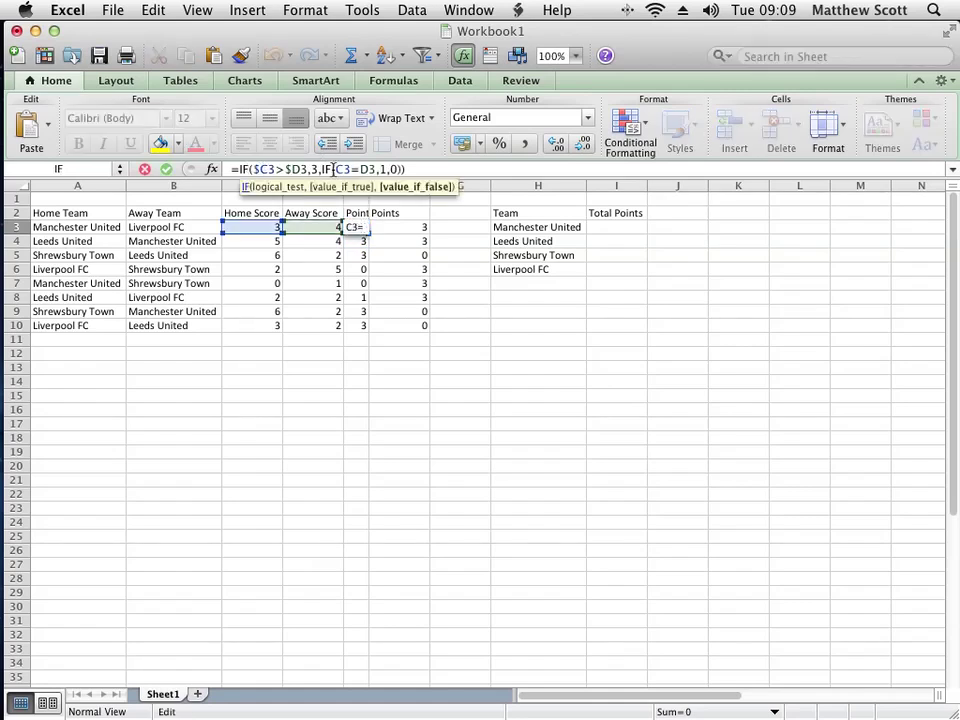
pyautogui.write('$')
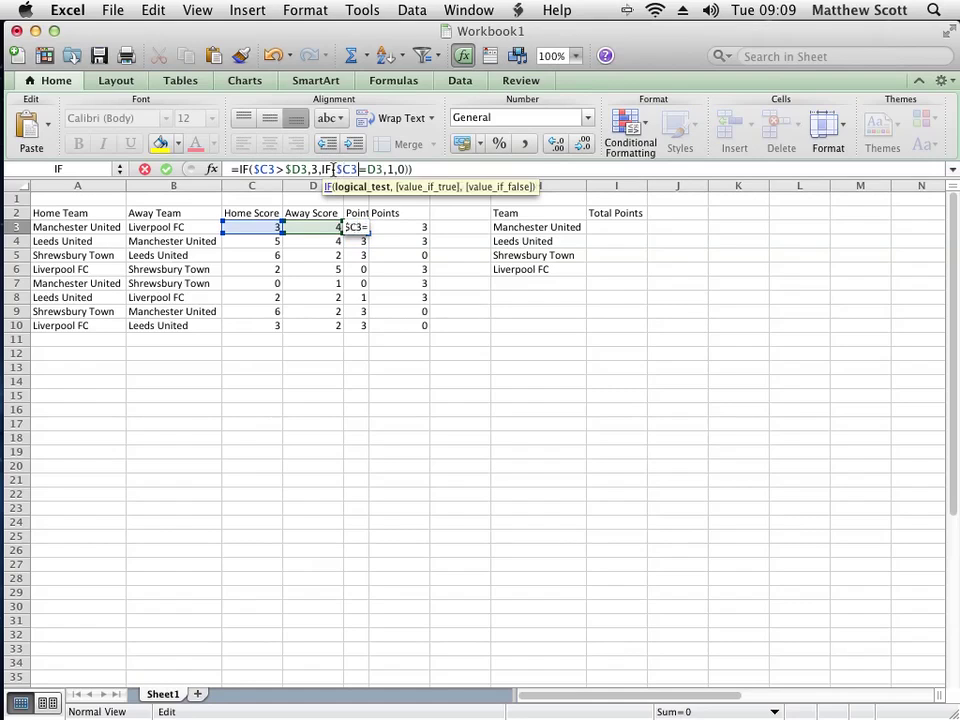
pyautogui.press('Right')
pyautogui.press('Right')
pyautogui.press('Right')
pyautogui.write('$')
pyautogui.press('Right')
pyautogui.press('Right')
pyautogui.press('Right')
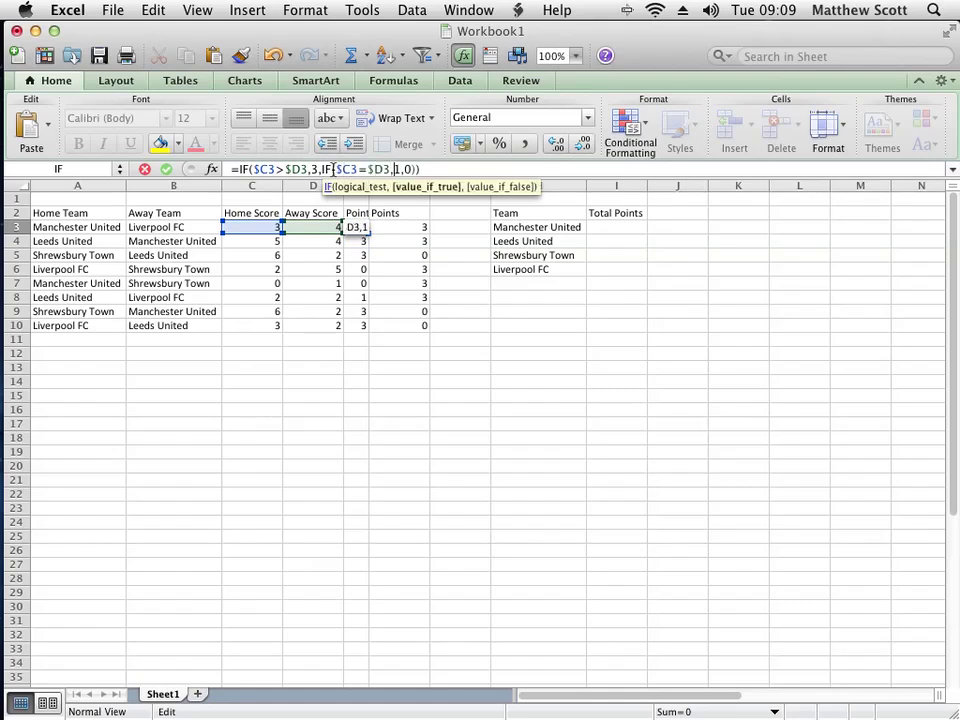
pyautogui.press('Return')
pyautogui.press('Up')
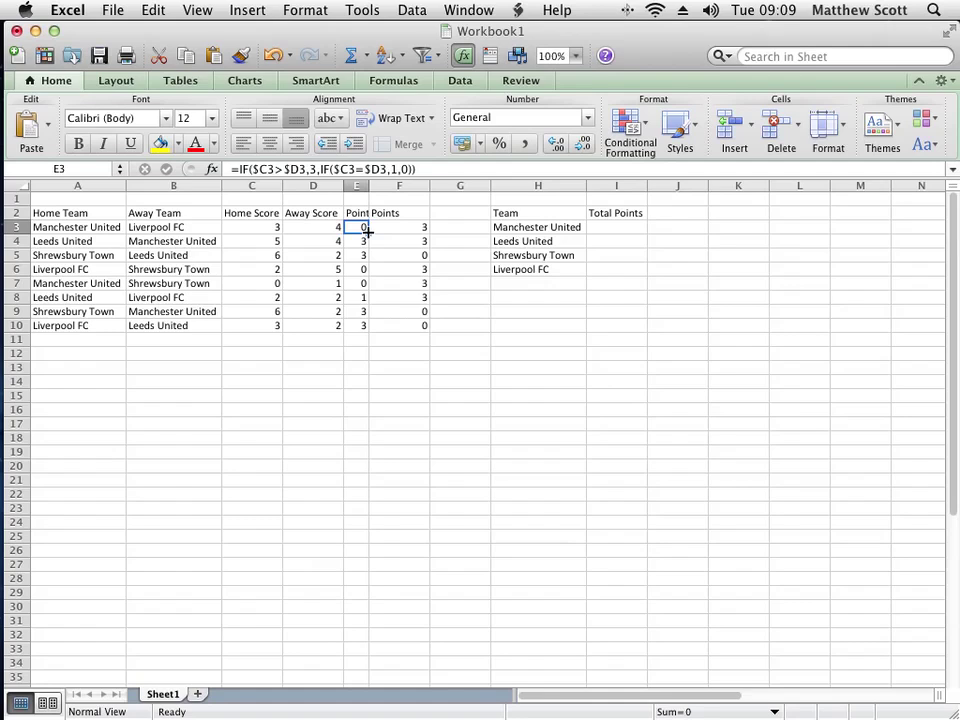
# Fill E3's locked formula down to E10, then across into F3:F10.
pyautogui.moveTo(367, 231); pyautogui.dragTo(370, 334)
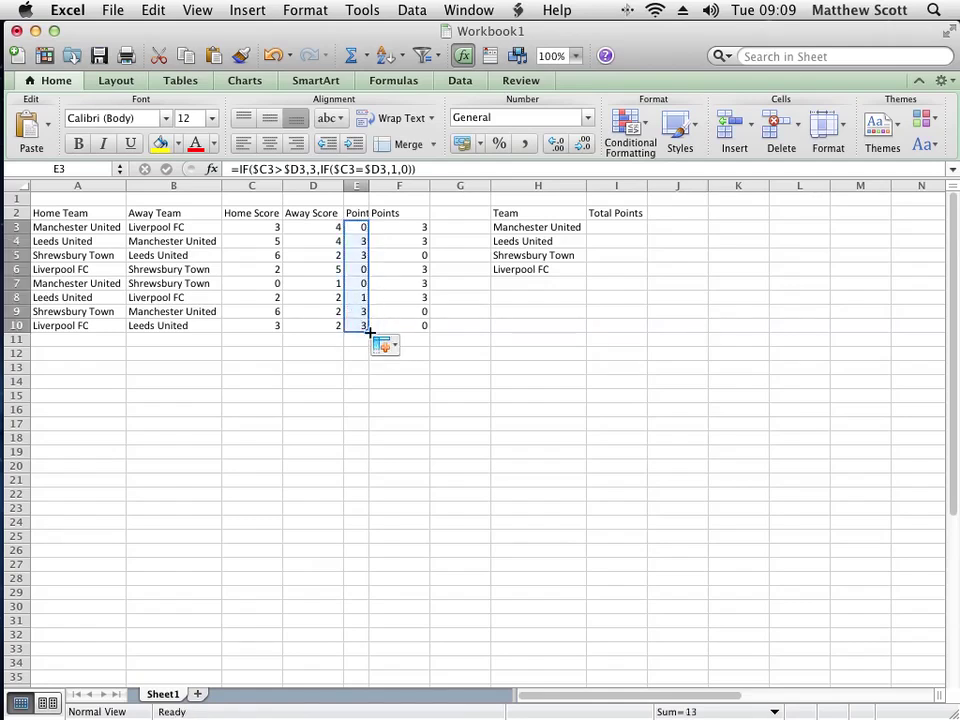
pyautogui.moveTo(370, 334); pyautogui.dragTo(420, 335)
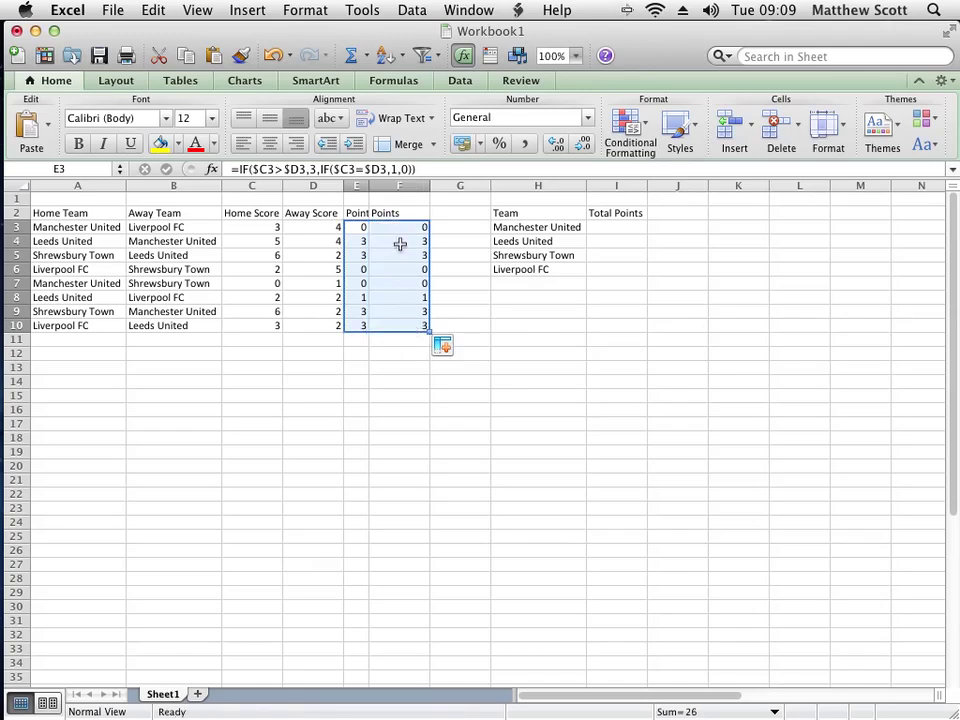
pyautogui.click(399, 243)
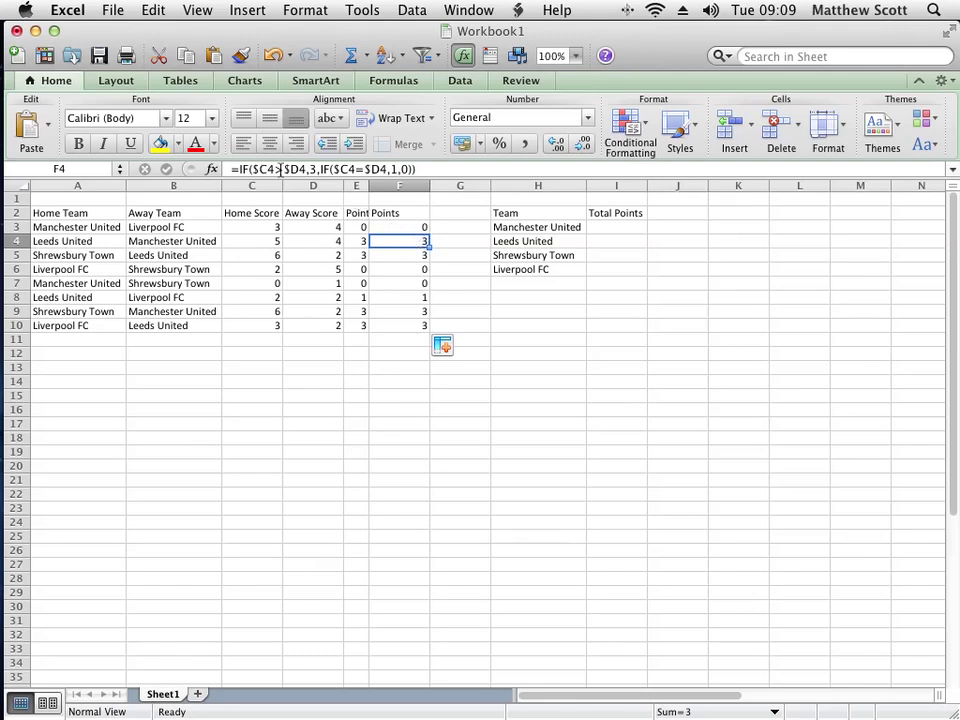
# Change F4's outer comparison from greater-than to less-than.
pyautogui.click(281, 169)
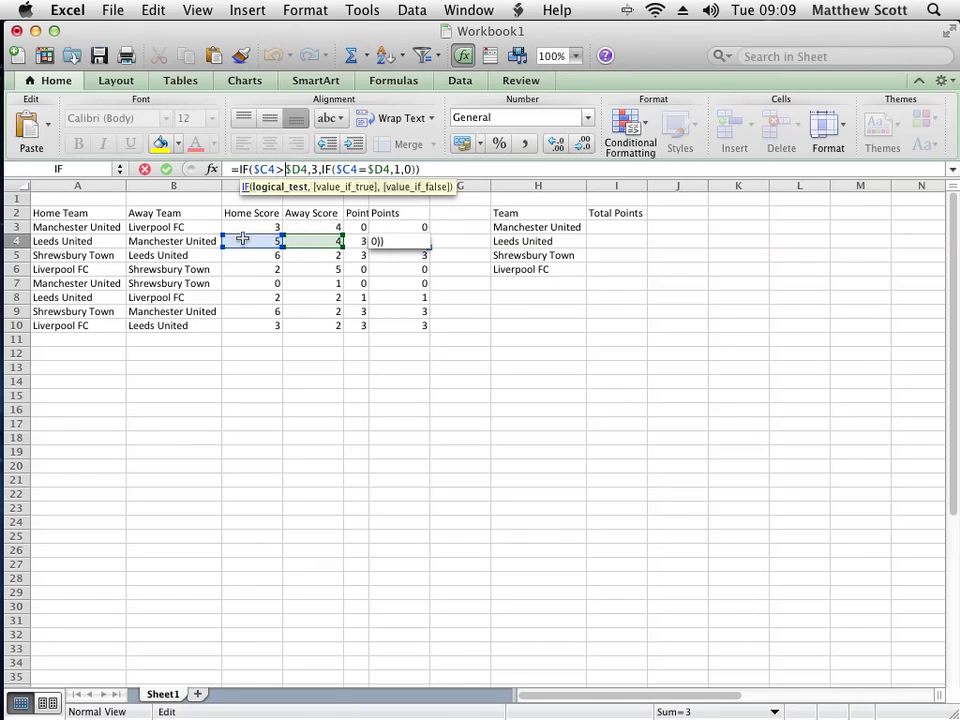
pyautogui.press('BackSpace')
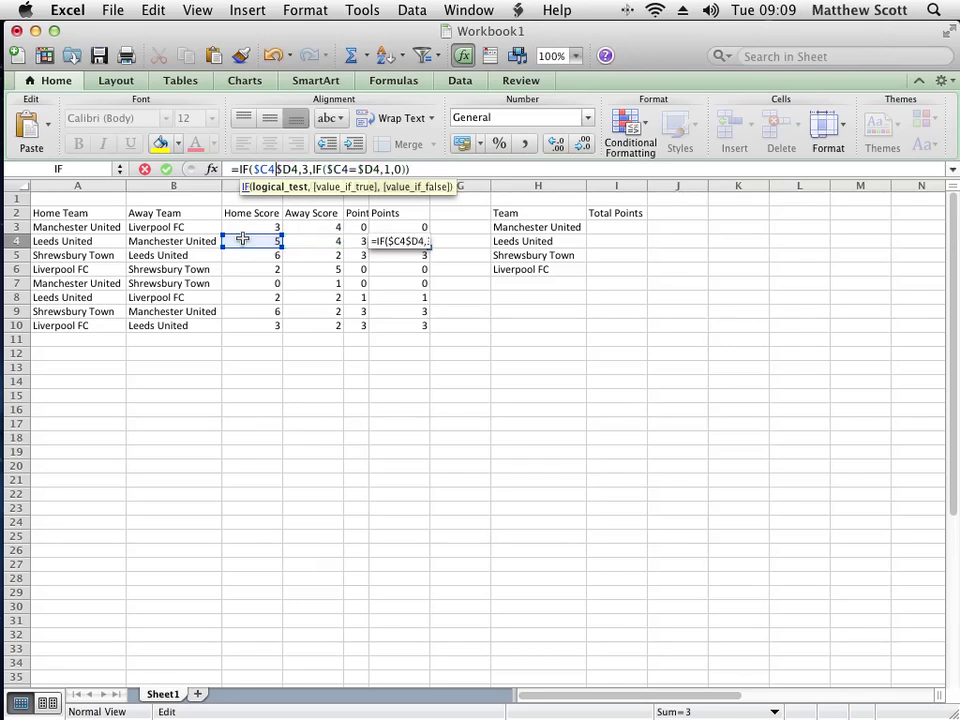
pyautogui.write('<')
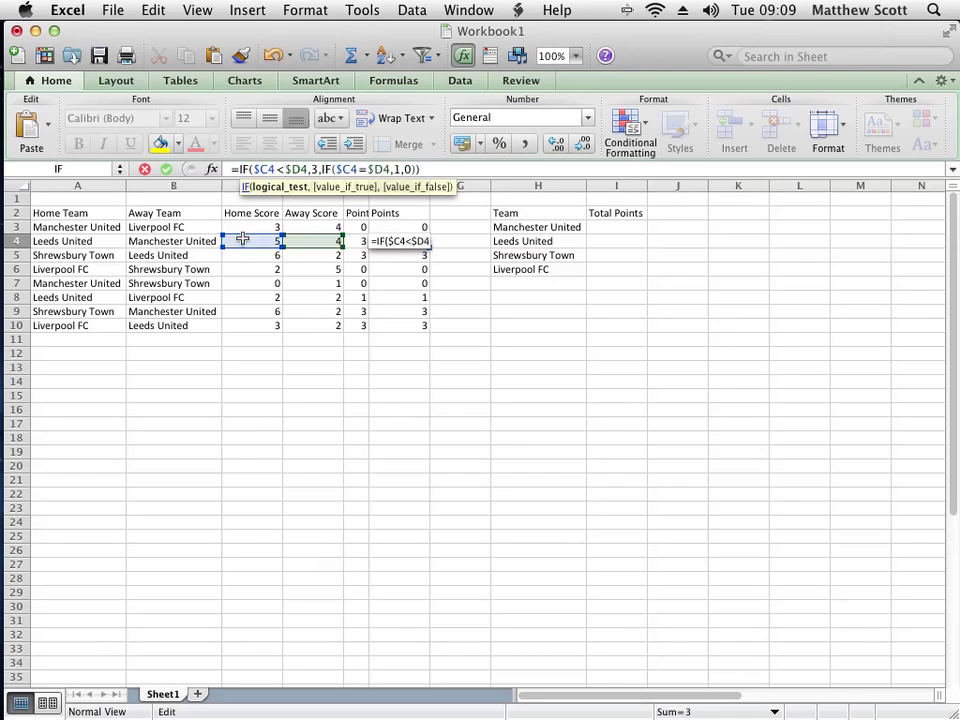
pyautogui.press('Return')
pyautogui.click(398, 242)
# Correct F3 to =IF($C3<$D3,3,IF($C3=$D3,1,0)).
pyautogui.click(392, 229)
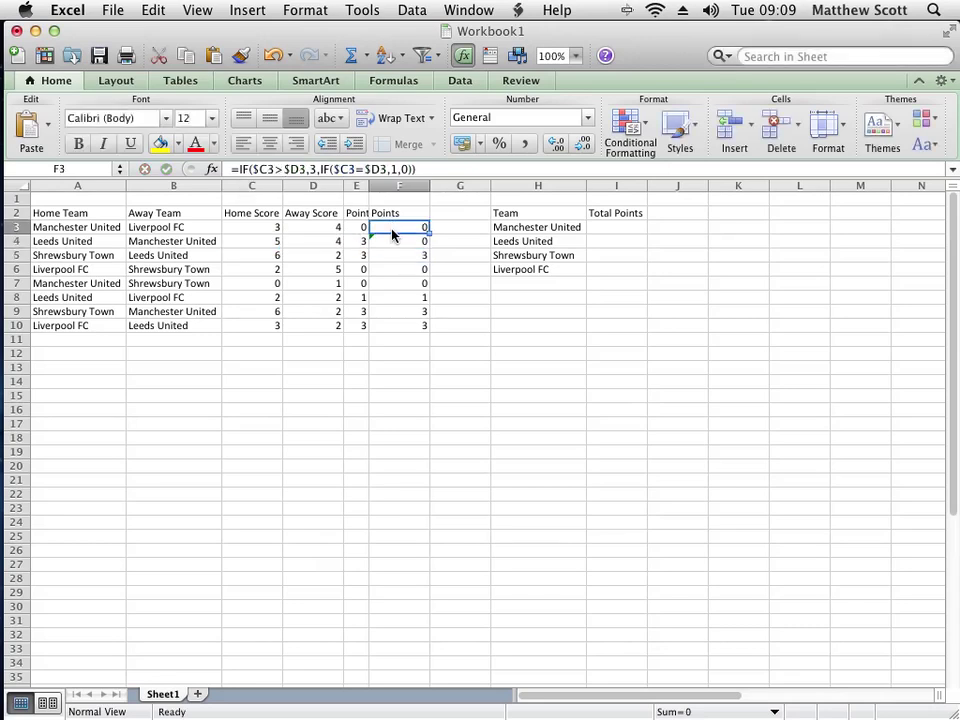
pyautogui.click(281, 169)
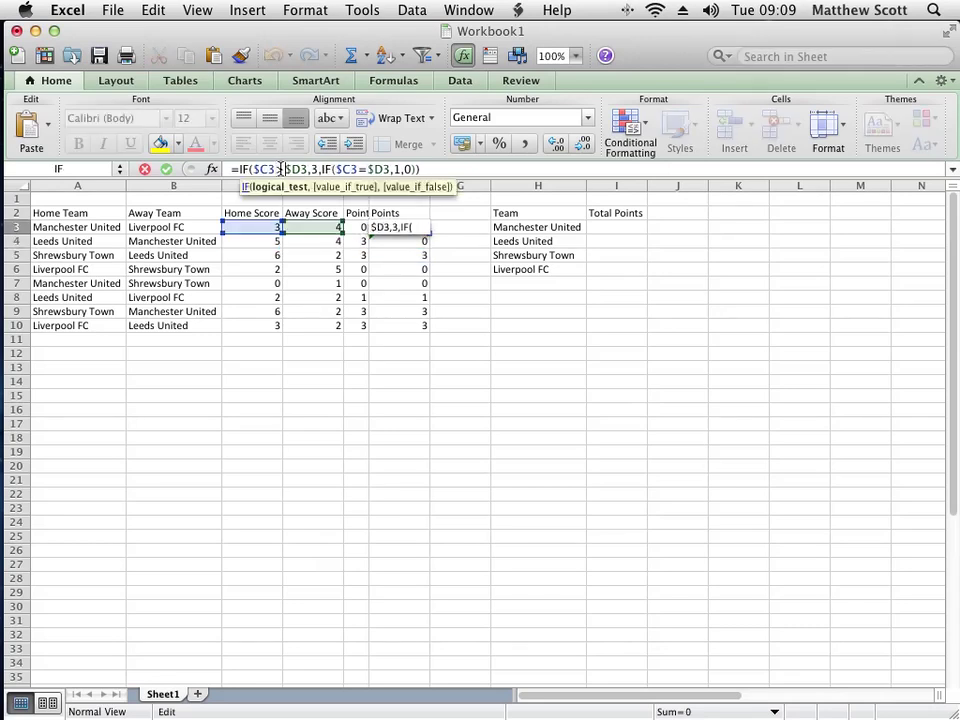
pyautogui.press('BackSpace')
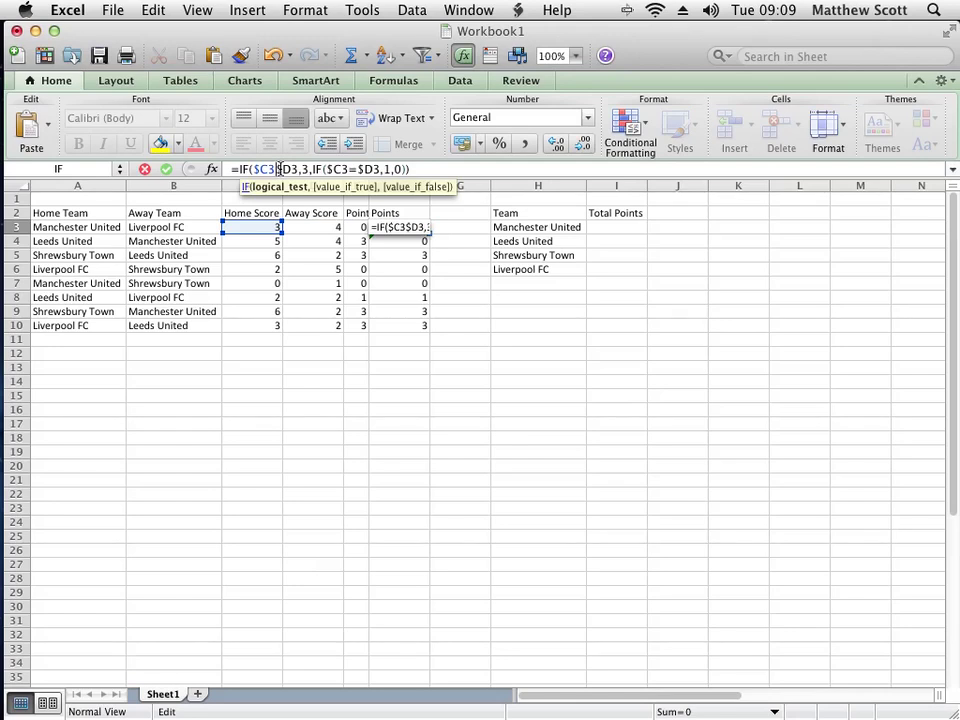
pyautogui.write('<')
pyautogui.press('BackSpace')
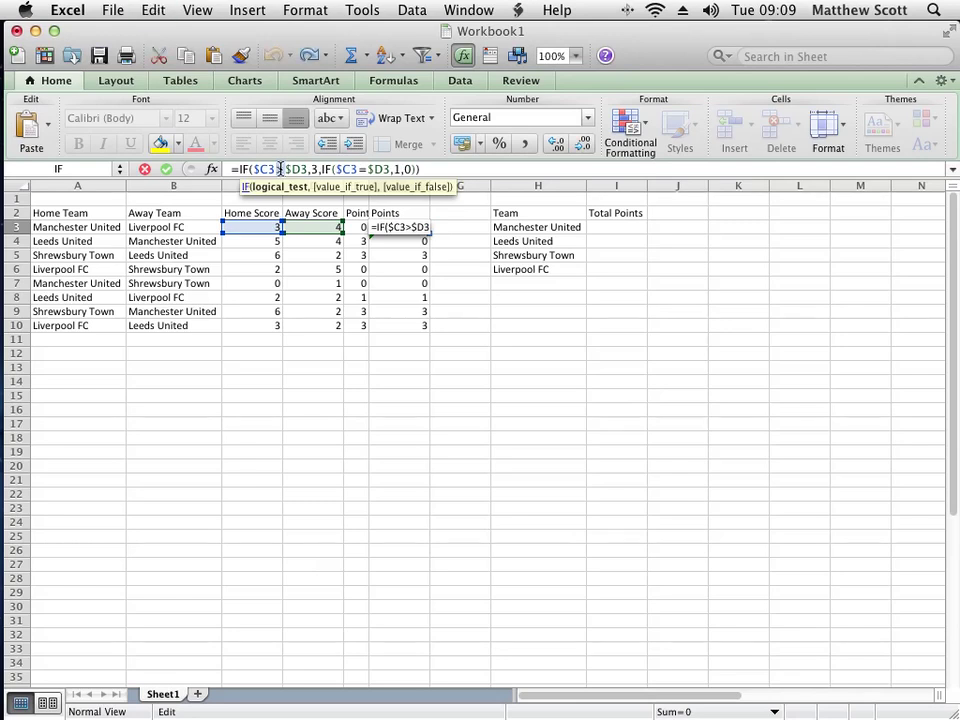
pyautogui.write('>')
pyautogui.press('BackSpace')
pyautogui.write('<')
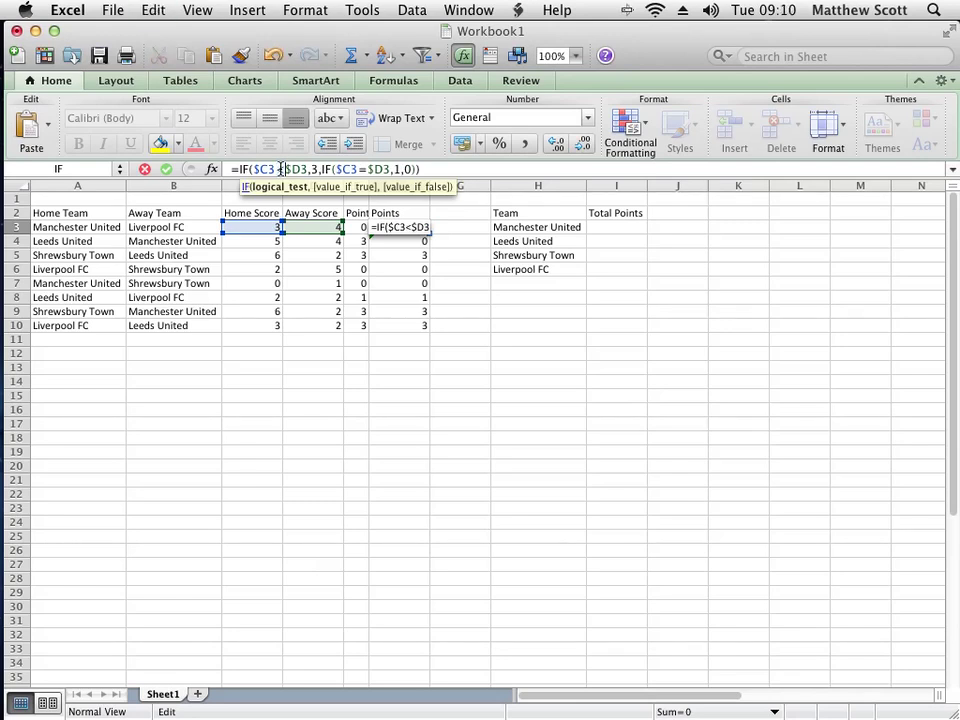
pyautogui.press('Return')
pyautogui.press('Up')
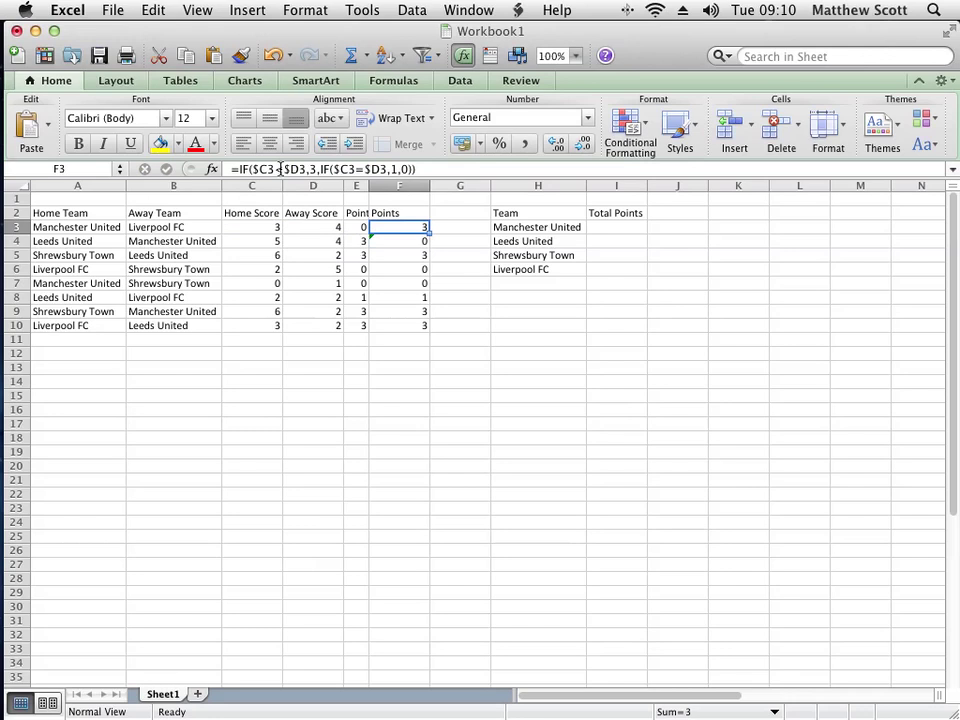
# Fill the away-points formula down to F10 and autofit column F.
pyautogui.moveTo(430, 234); pyautogui.dragTo(430, 333)
pyautogui.click(471, 307)
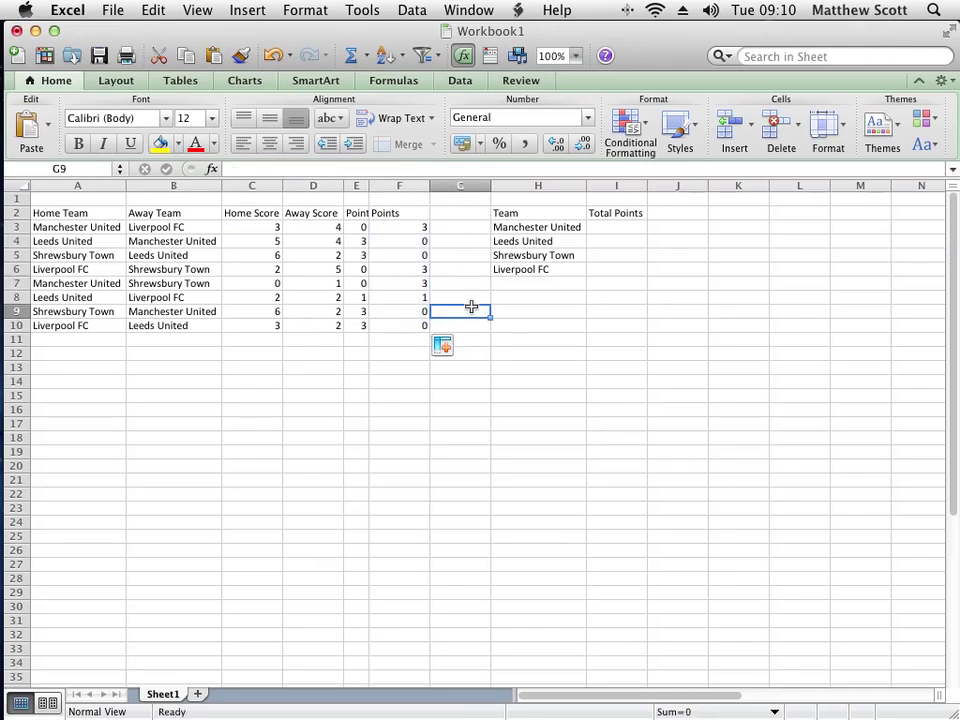
pyautogui.doubleClick(428, 186)
pyautogui.click(431, 186)
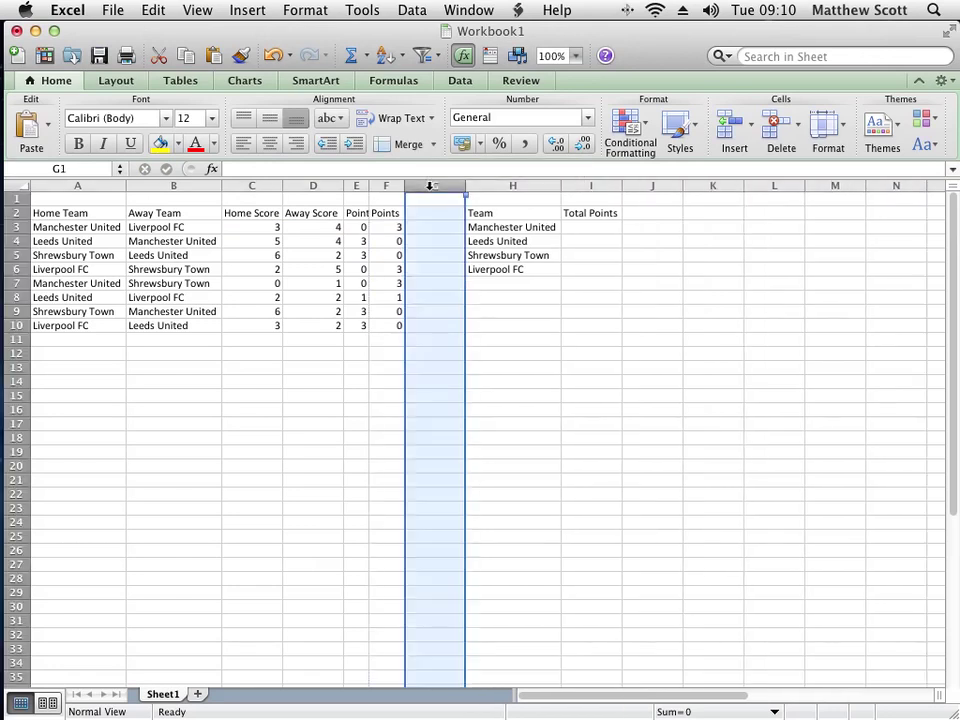
pyautogui.click(376, 410)
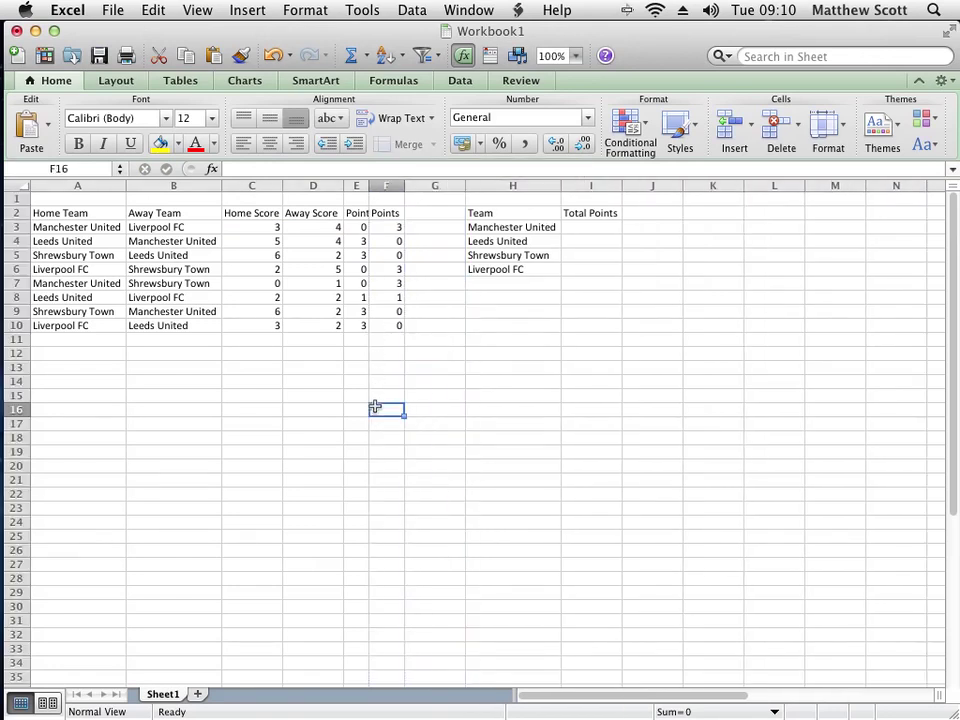